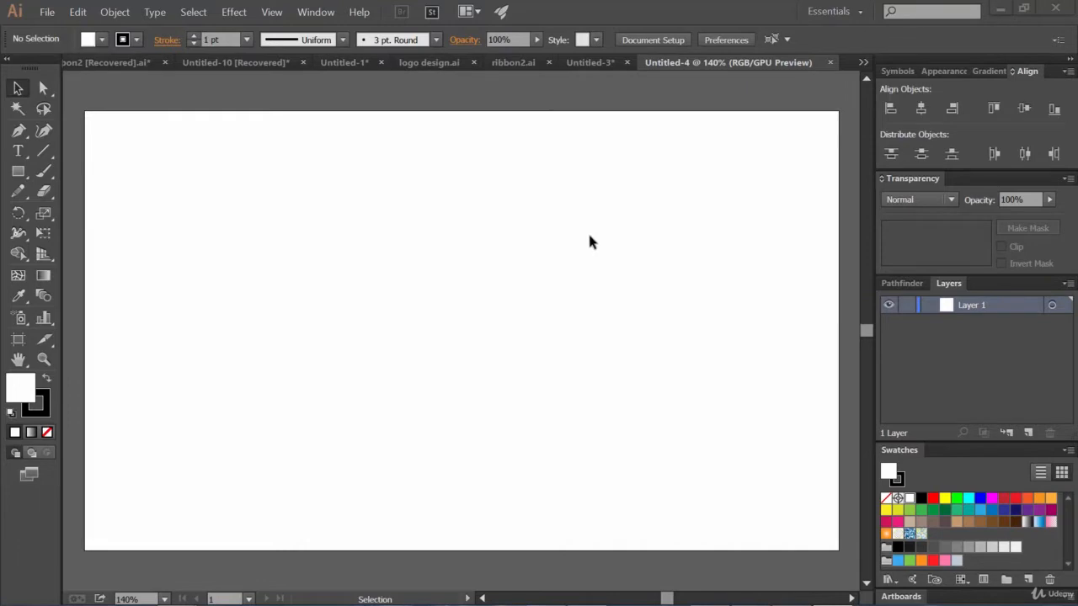
Step: Show the Appearance panel and float it undocked over the artboard, beside the drawing area
{"action": "left_click", "coordinate": [313, 13]}
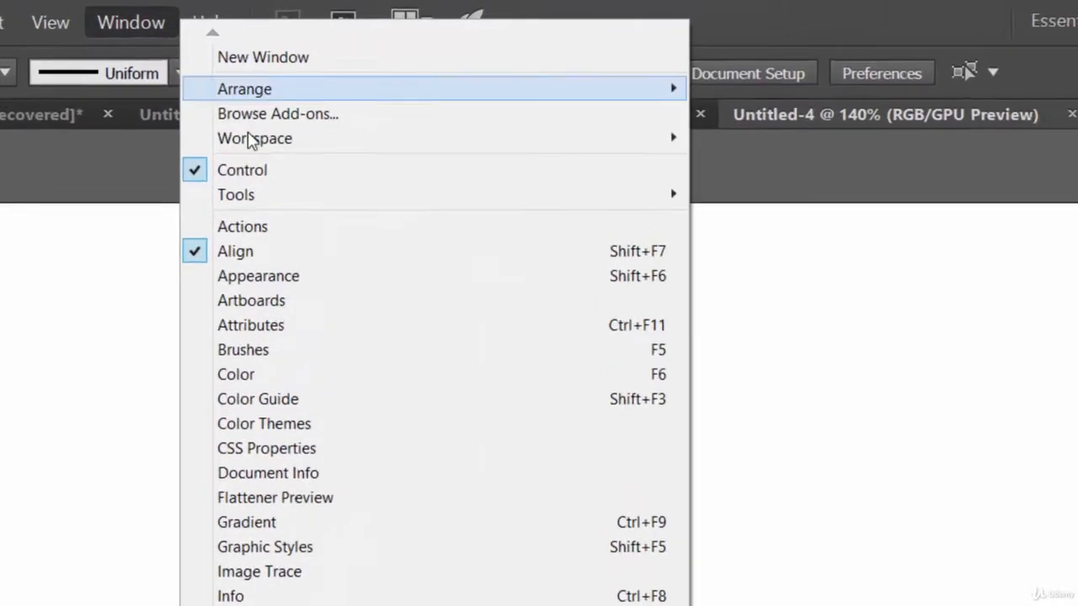
{"action": "left_click", "coordinate": [276, 283]}
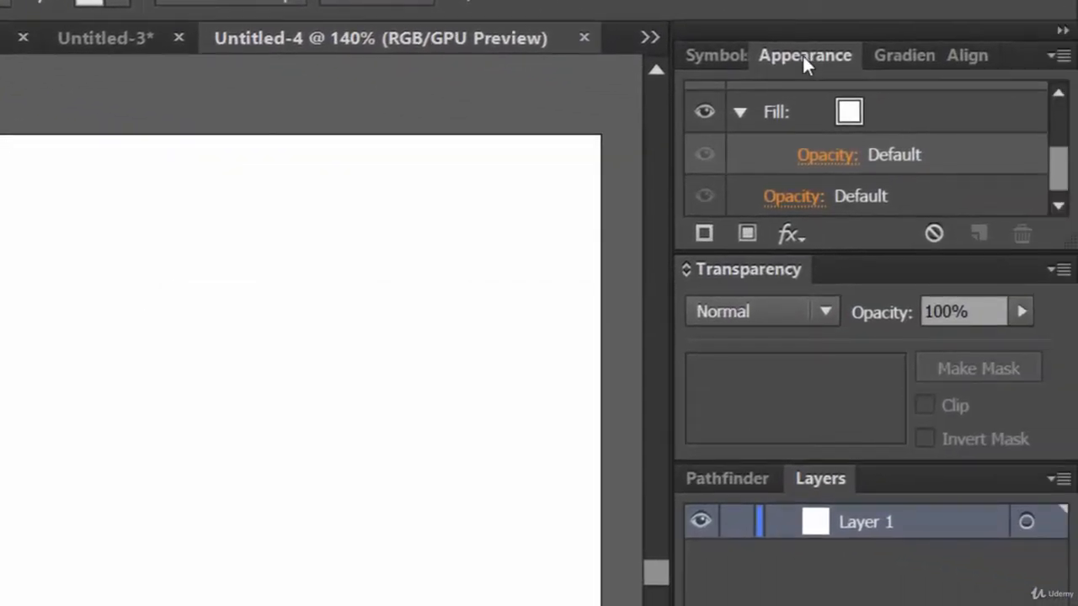
{"action": "left_click_drag", "start_coordinate": [802, 54], "coordinate": [173, 188]}
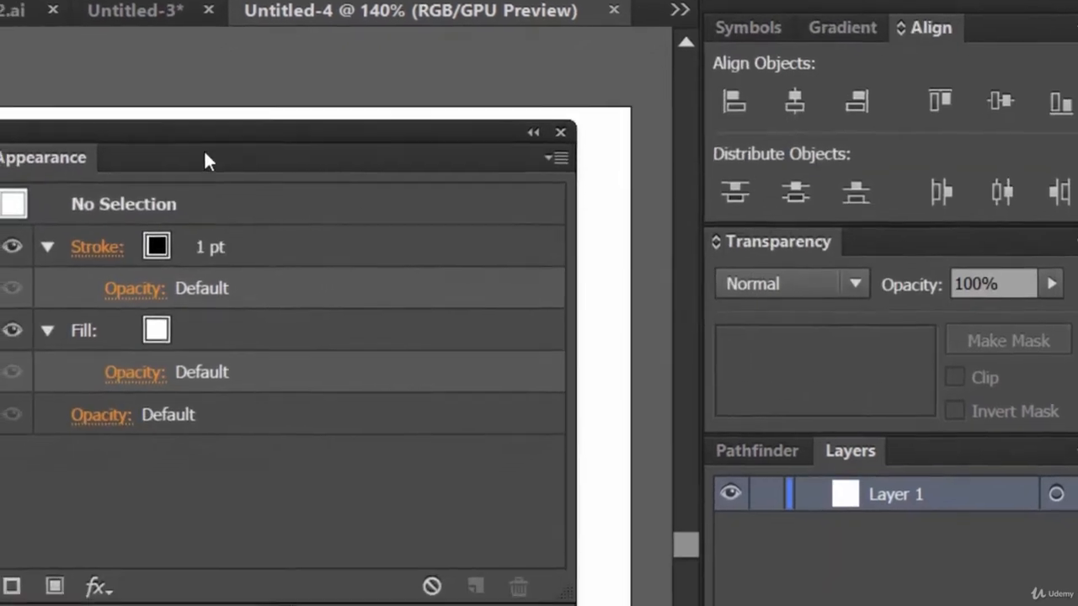
{"action": "left_click_drag", "start_coordinate": [204, 153], "coordinate": [334, 150]}
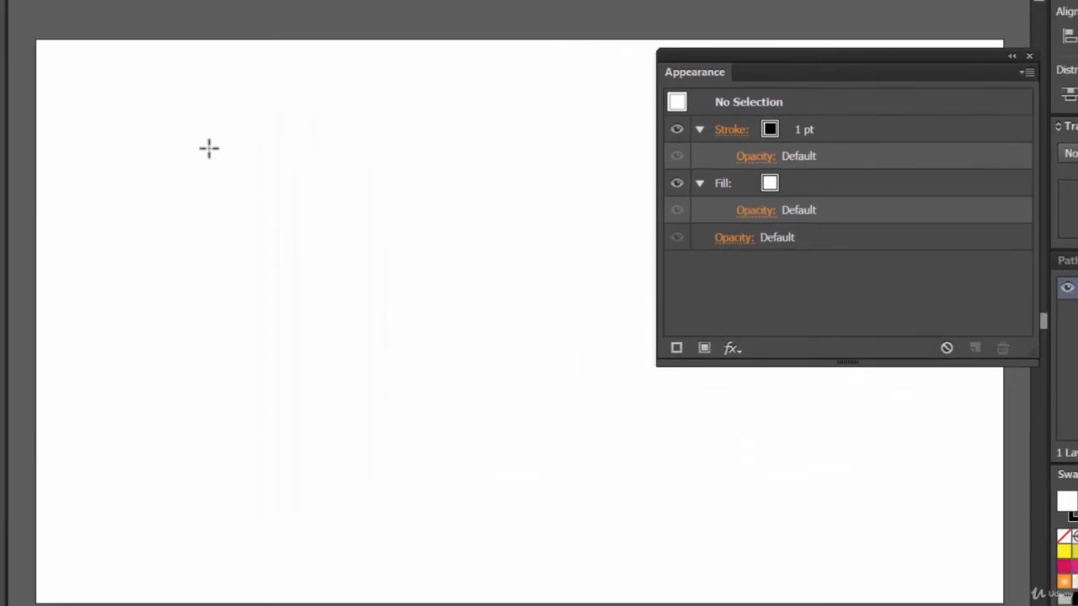
Step: Draw a large rectangle on the artboard and change its fill to red
{"action": "left_click_drag", "start_coordinate": [160, 124], "coordinate": [510, 388]}
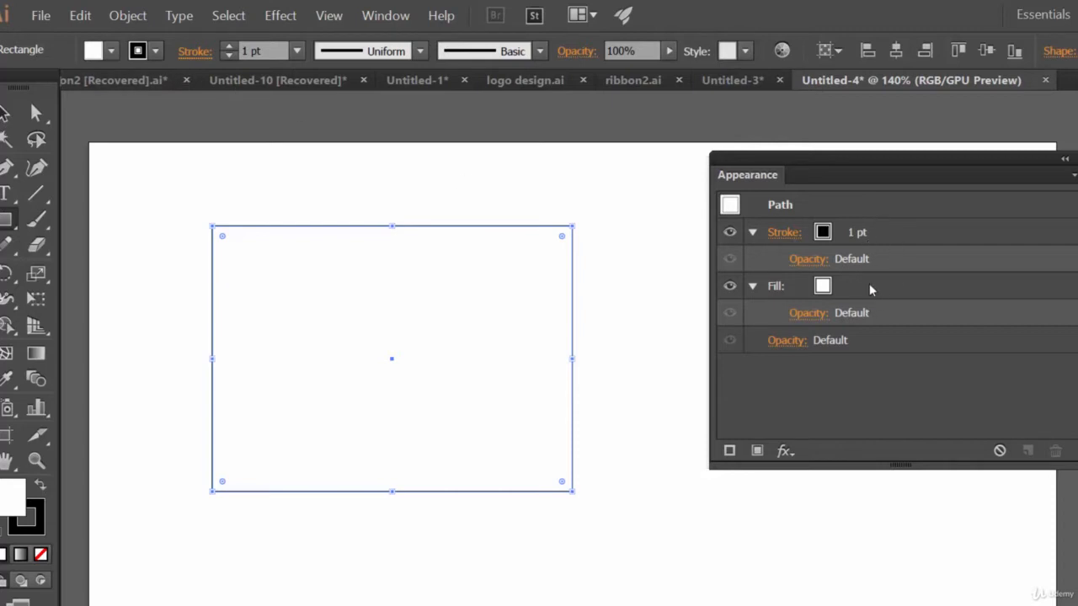
{"action": "left_click", "coordinate": [752, 286]}
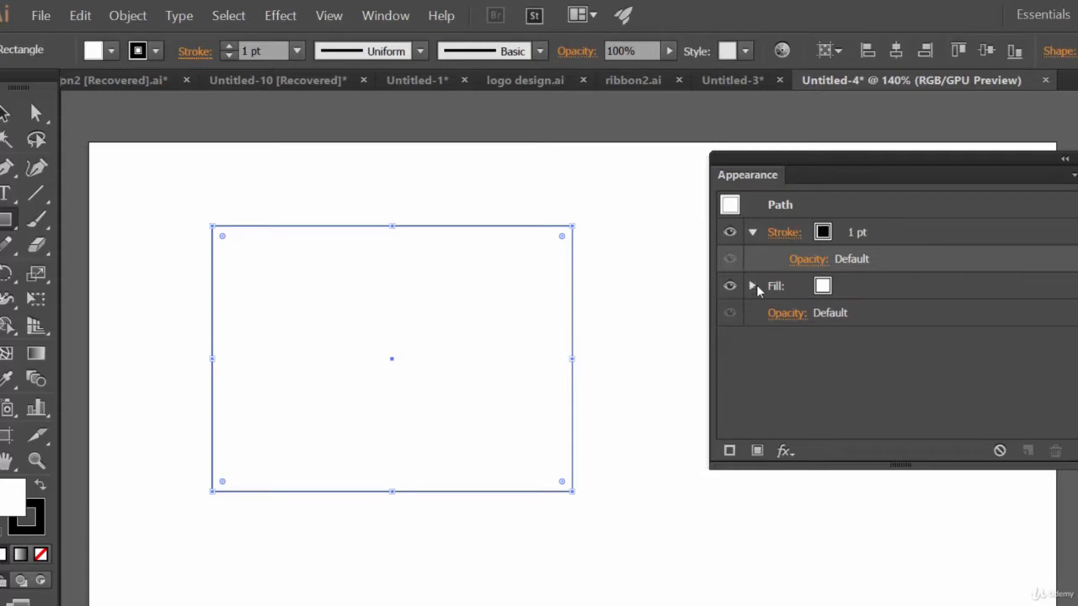
{"action": "left_click", "coordinate": [752, 286]}
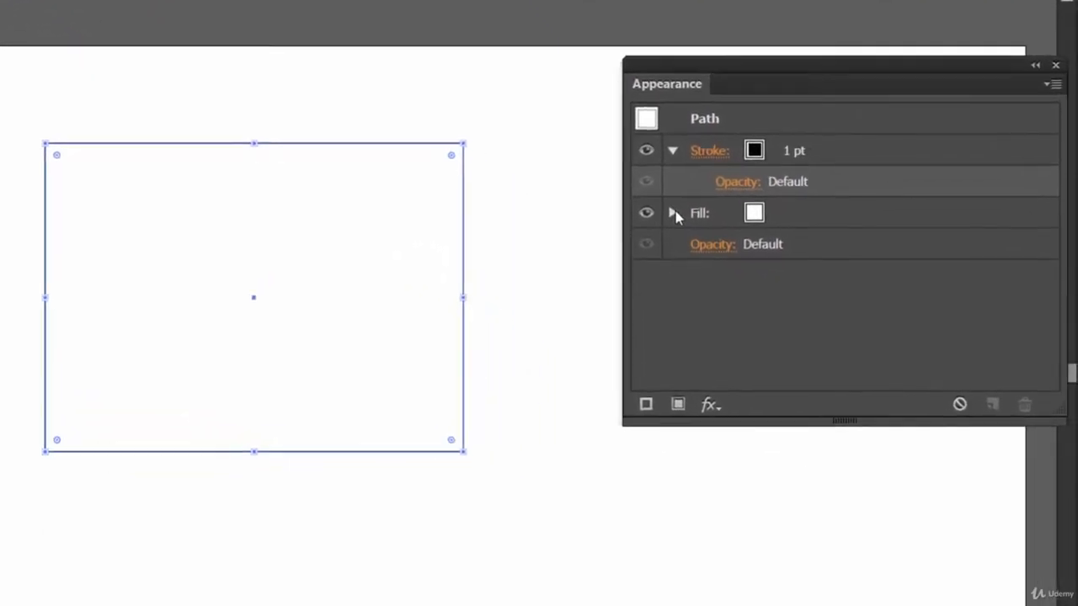
{"action": "left_click", "coordinate": [710, 248]}
{"action": "left_click", "coordinate": [787, 248]}
{"action": "left_click", "coordinate": [774, 216]}
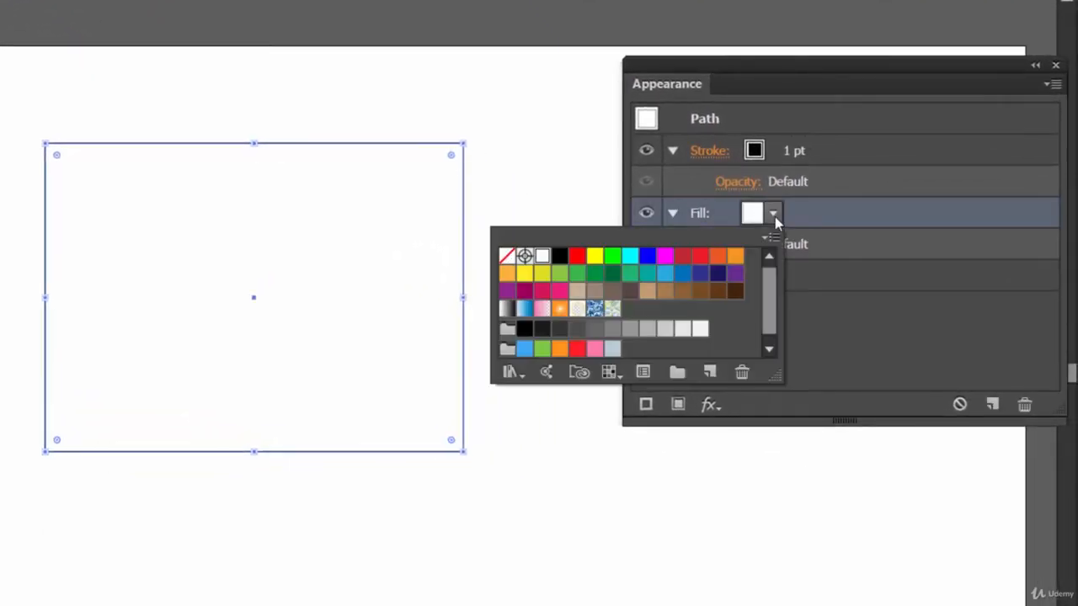
{"action": "left_click", "coordinate": [700, 256]}
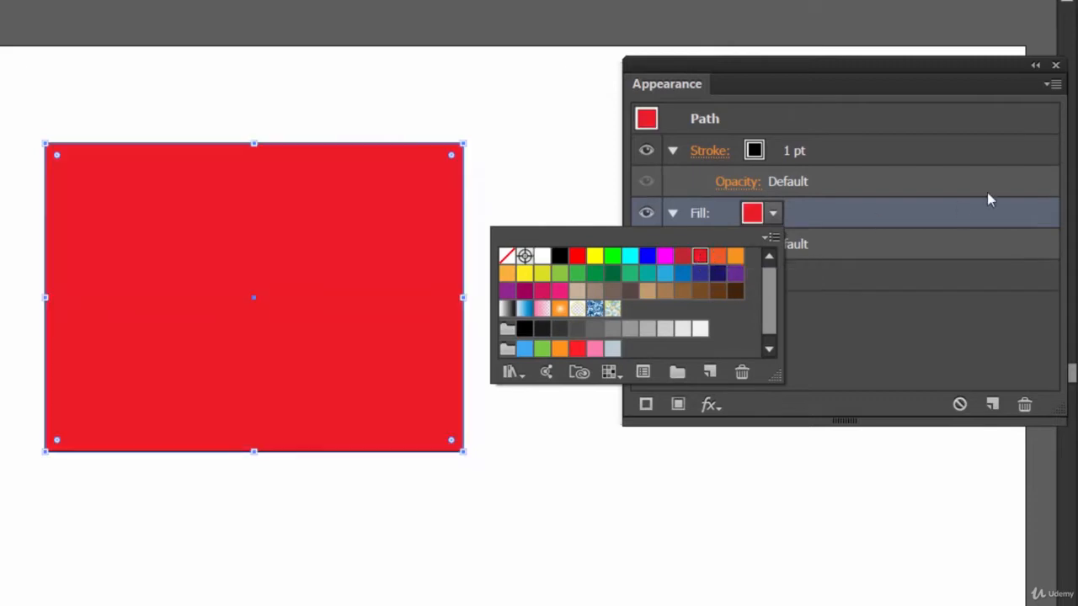
{"action": "left_click", "coordinate": [929, 177]}
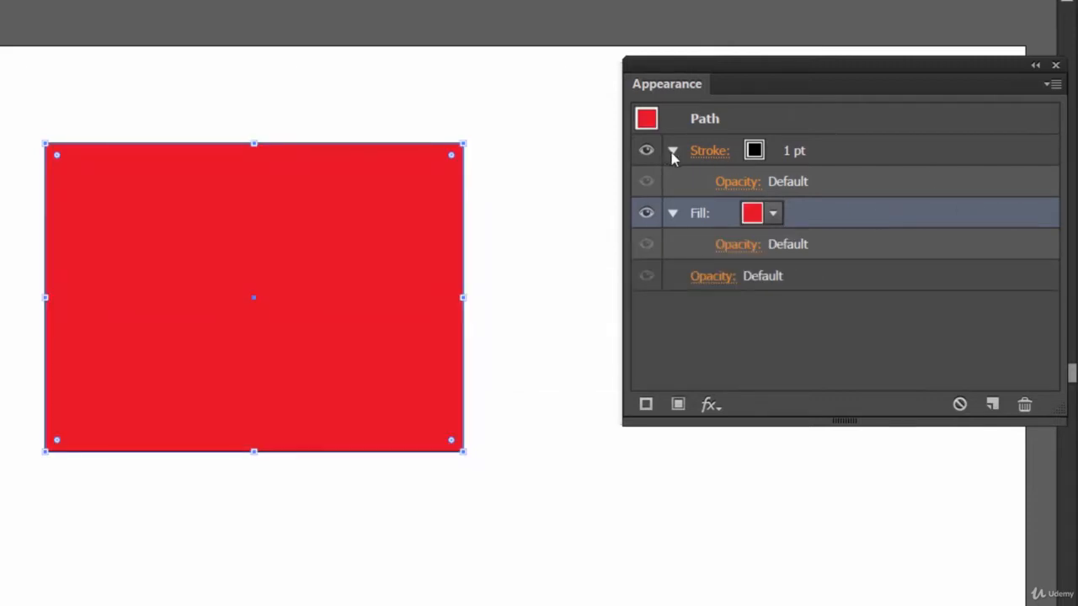
Step: Set the rectangle's black stroke weight to 10 pt
{"action": "left_click", "coordinate": [791, 155]}
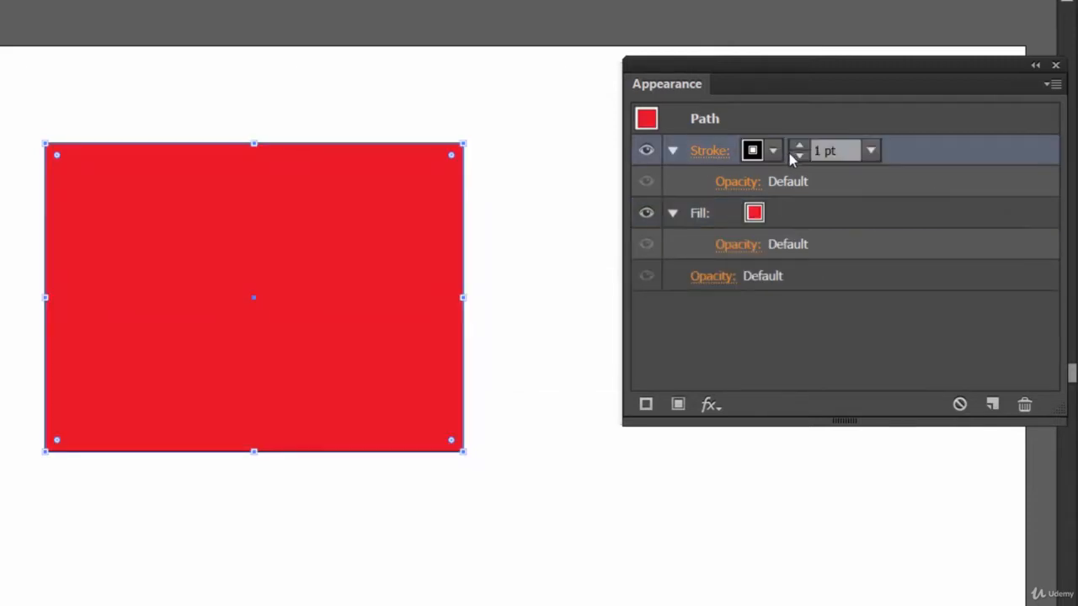
{"action": "left_click", "coordinate": [805, 145]}
{"action": "left_click", "coordinate": [805, 145]}
{"action": "left_click", "coordinate": [805, 145]}
{"action": "left_click", "coordinate": [805, 145]}
{"action": "left_click", "coordinate": [805, 145]}
{"action": "left_click", "coordinate": [805, 144]}
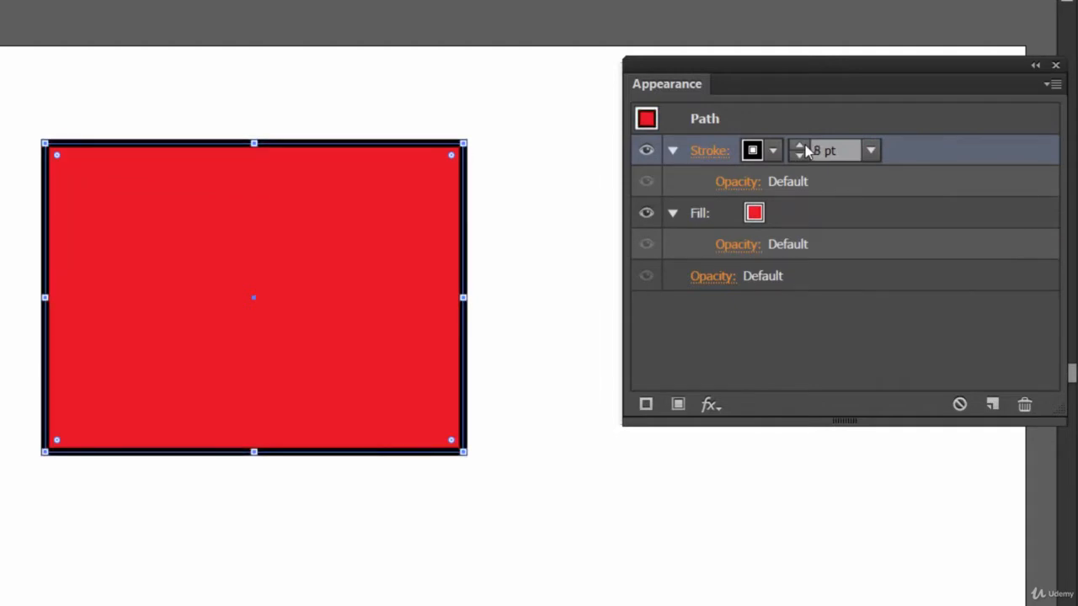
{"action": "left_click", "coordinate": [805, 144]}
{"action": "left_click", "coordinate": [805, 145]}
{"action": "left_click", "coordinate": [805, 144]}
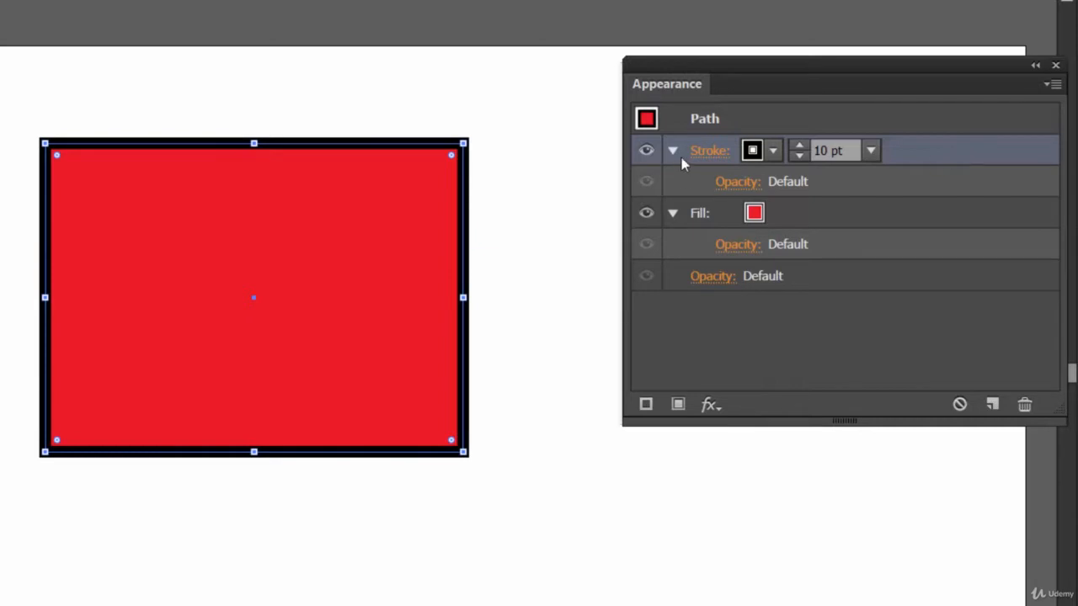
{"action": "left_click", "coordinate": [851, 120]}
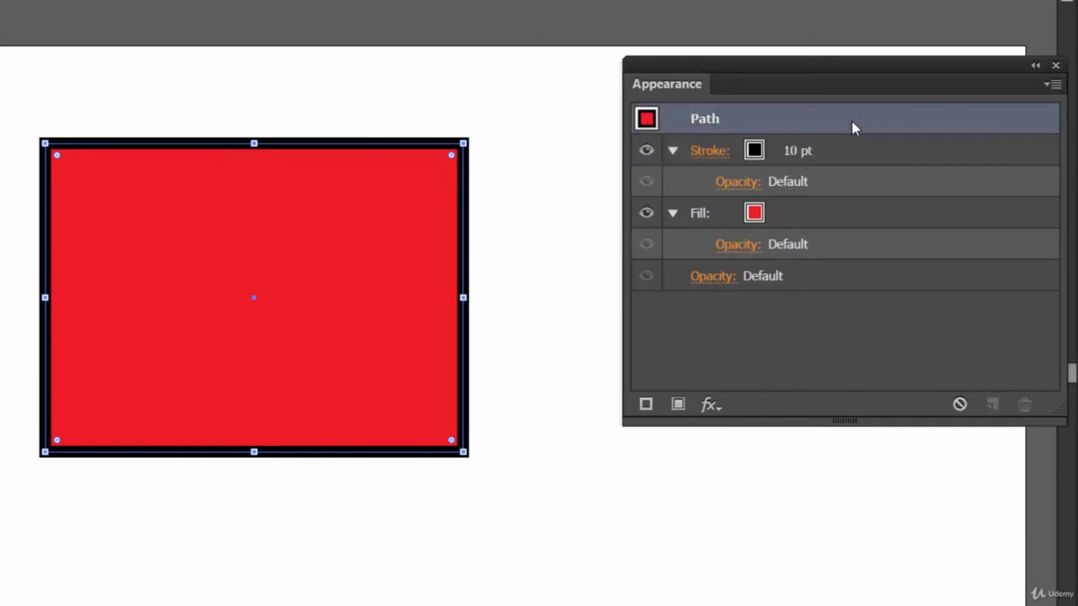
Step: Thicken the rectangle's black stroke to 13 pt
{"action": "left_click", "coordinate": [801, 157]}
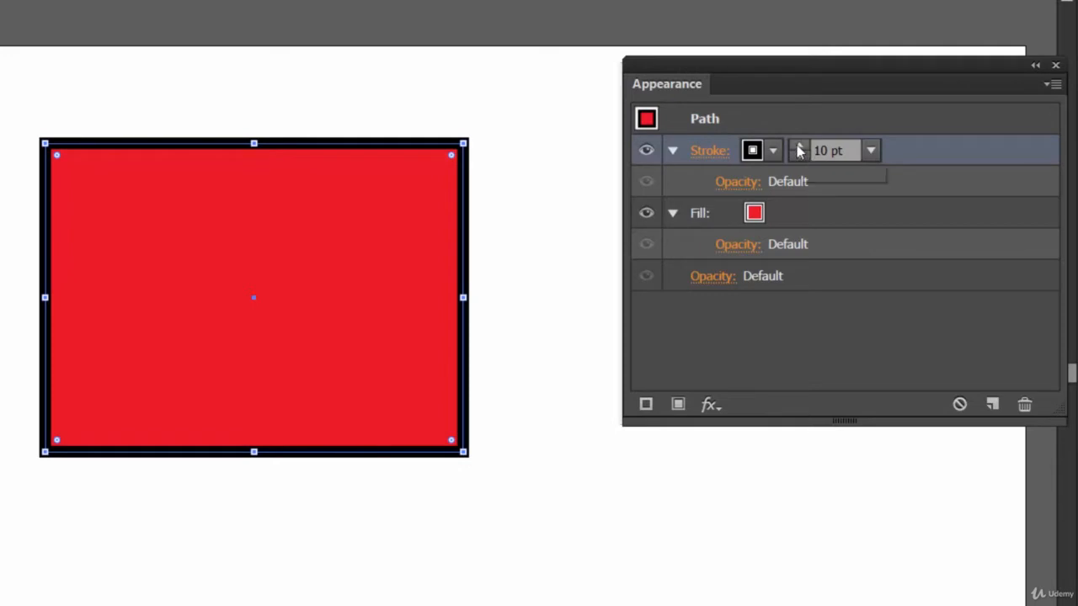
{"action": "left_click", "coordinate": [801, 146]}
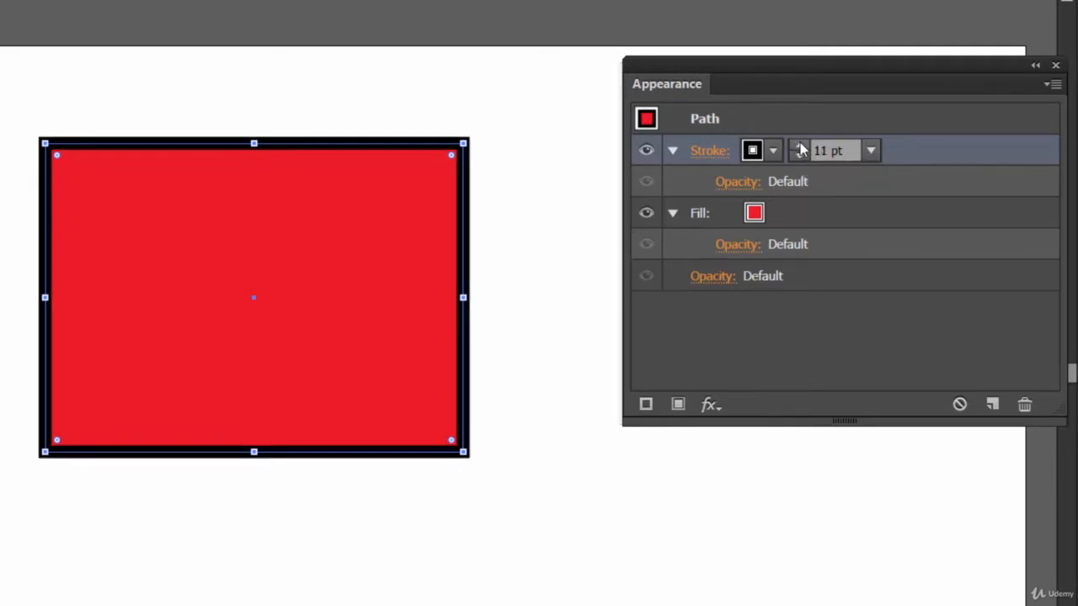
{"action": "left_click", "coordinate": [800, 146]}
{"action": "left_click", "coordinate": [800, 146]}
{"action": "left_click", "coordinate": [799, 146]}
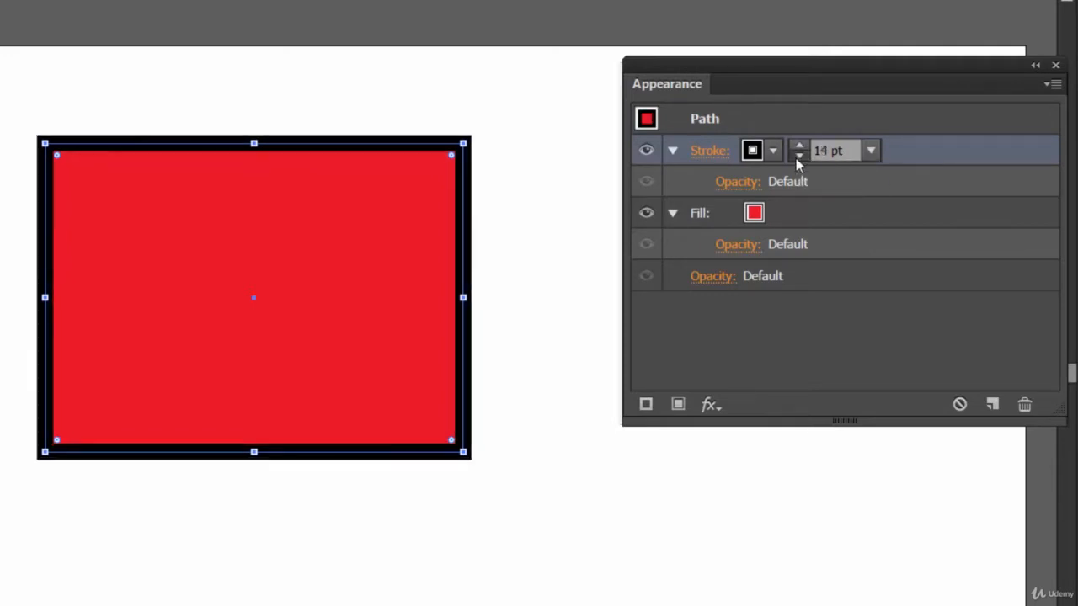
{"action": "left_click", "coordinate": [798, 156]}
{"action": "left_click", "coordinate": [775, 150]}
{"action": "left_click", "coordinate": [776, 152]}
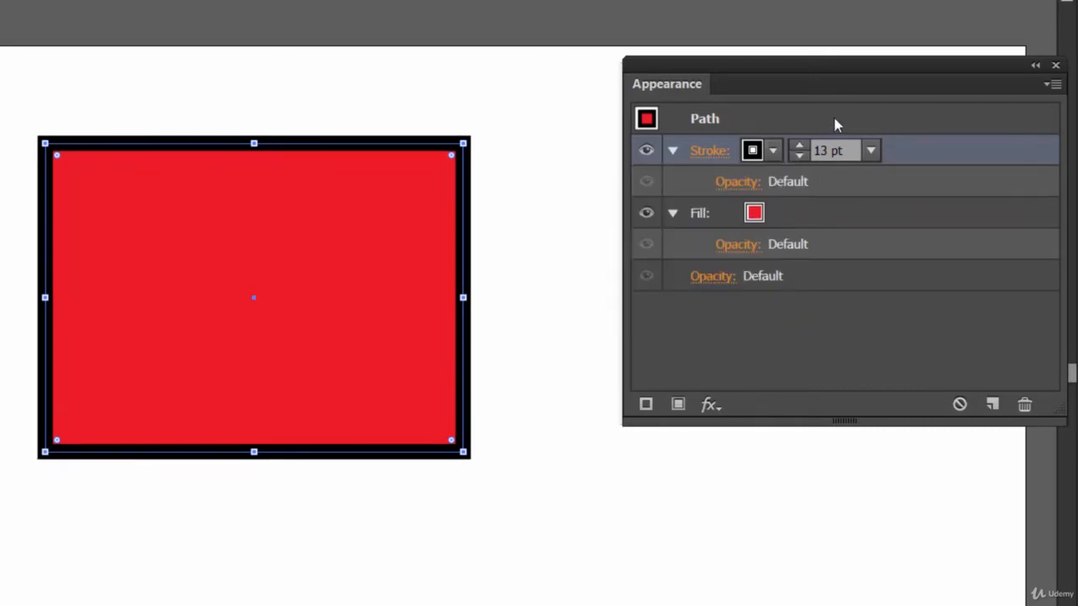
Step: Examine the separate opacity settings for the rectangle's stroke, its fill and the whole object
{"action": "left_click", "coordinate": [835, 122]}
{"action": "left_click", "coordinate": [819, 157]}
{"action": "left_click", "coordinate": [799, 221]}
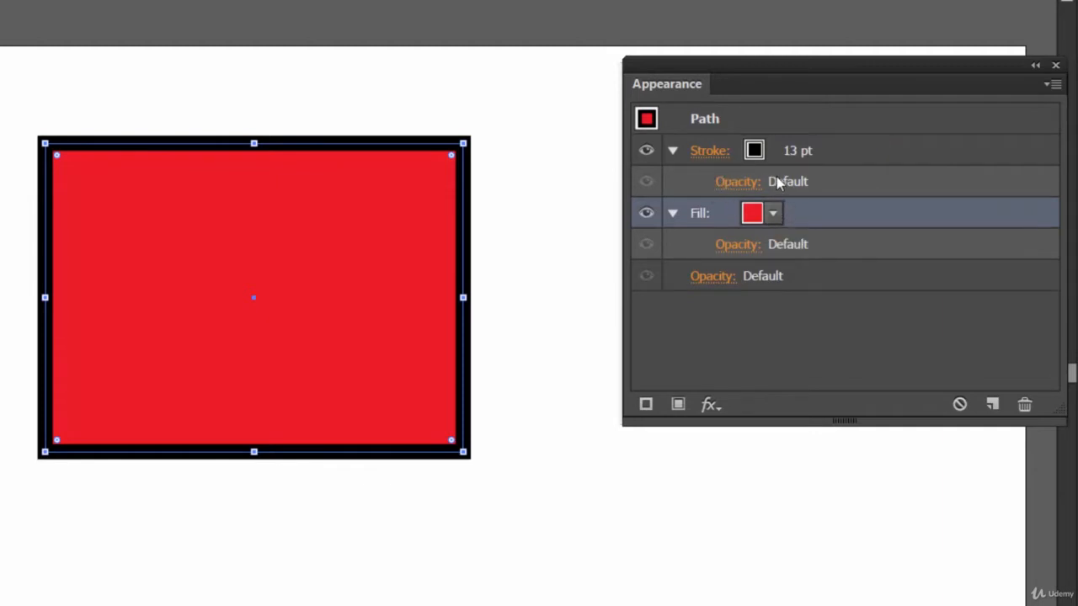
{"action": "left_click", "coordinate": [800, 187]}
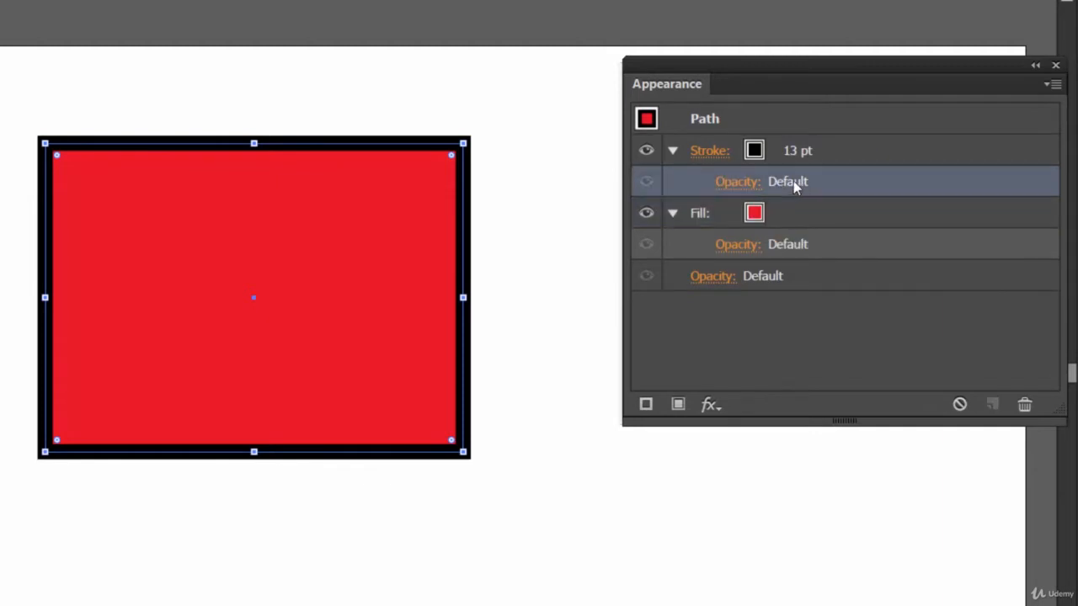
{"action": "left_click", "coordinate": [732, 190]}
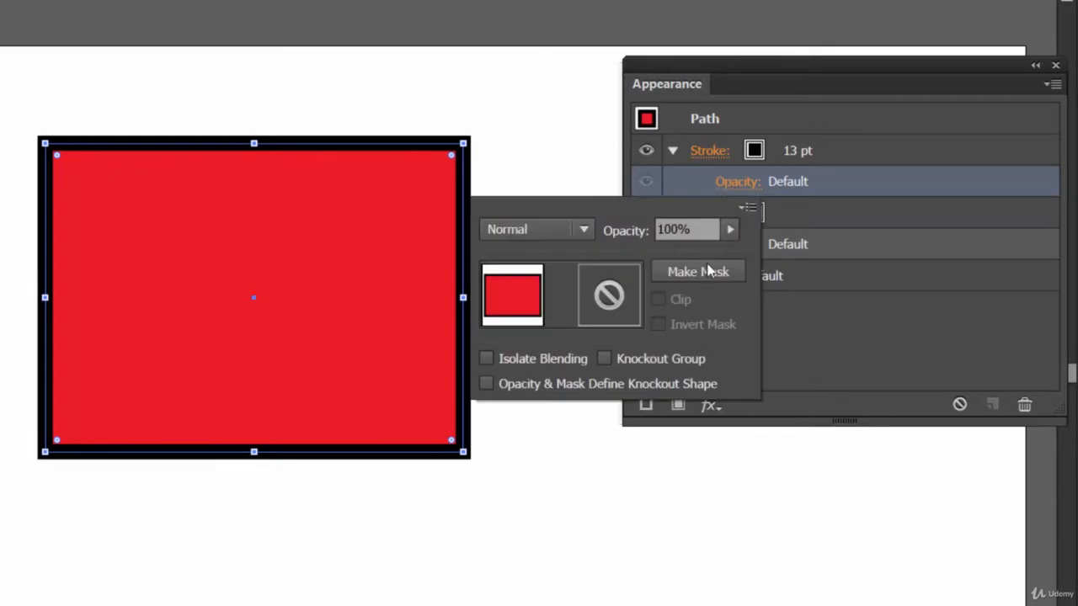
{"action": "left_click", "coordinate": [870, 191]}
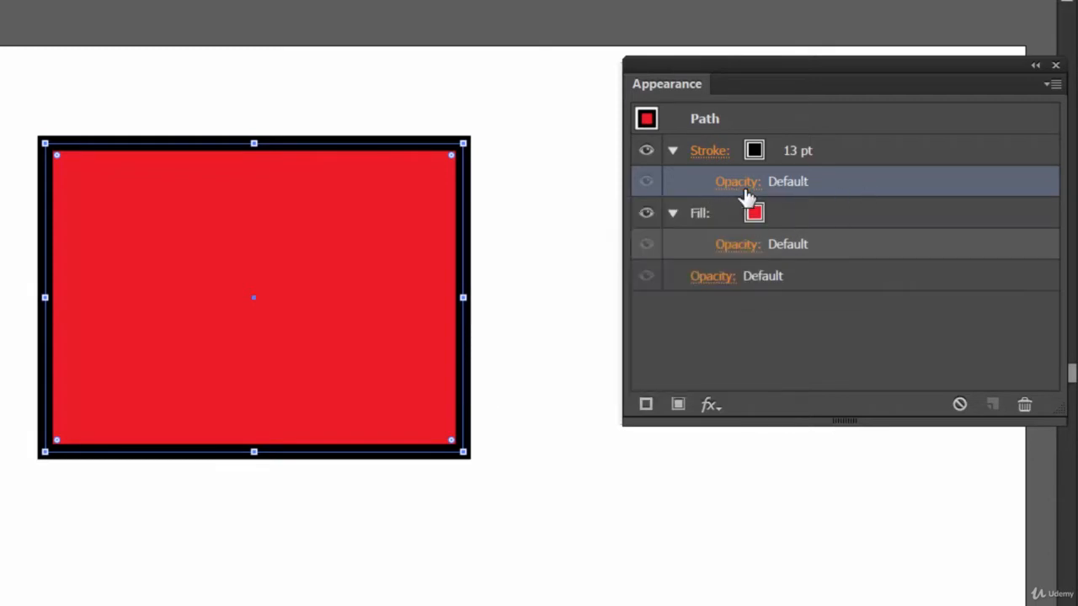
{"action": "left_click", "coordinate": [728, 247]}
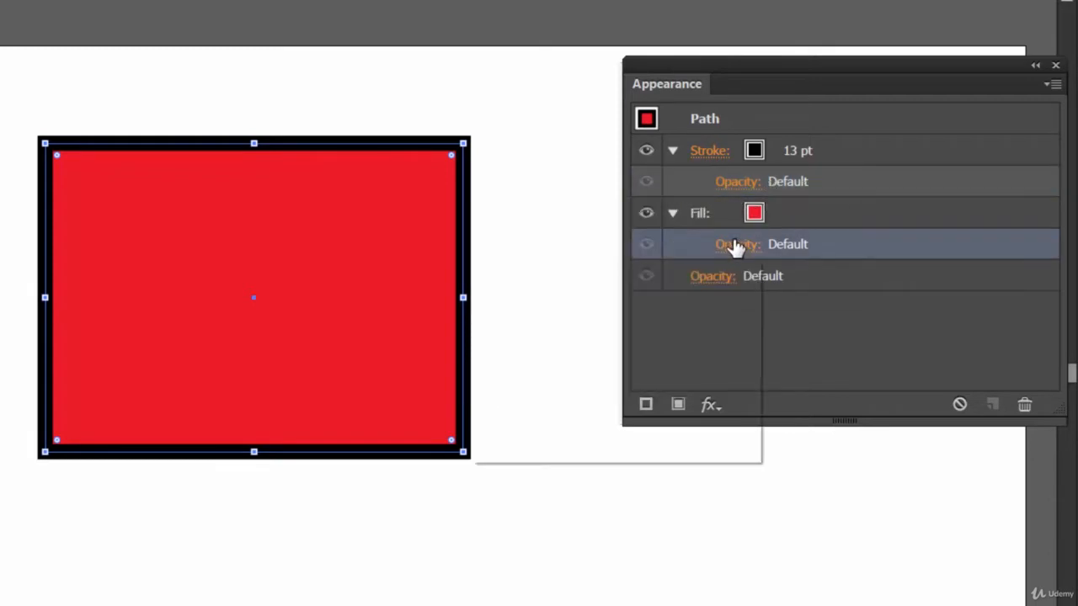
{"action": "left_click", "coordinate": [867, 236]}
{"action": "left_click", "coordinate": [723, 283]}
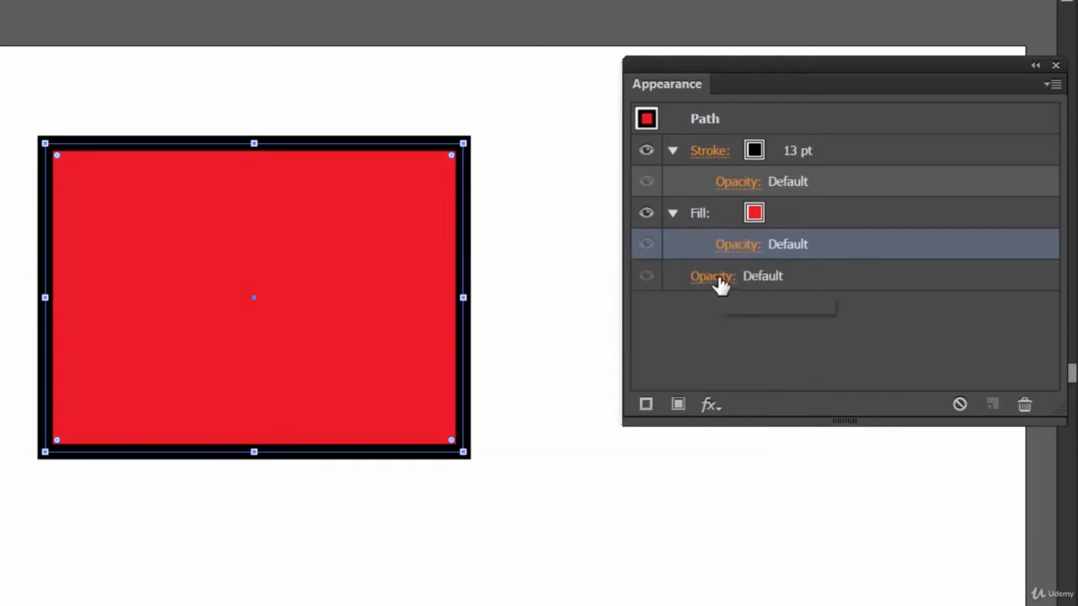
{"action": "left_click", "coordinate": [705, 324]}
{"action": "left_click_drag", "start_coordinate": [702, 349], "coordinate": [811, 353]}
{"action": "left_click", "coordinate": [853, 317]}
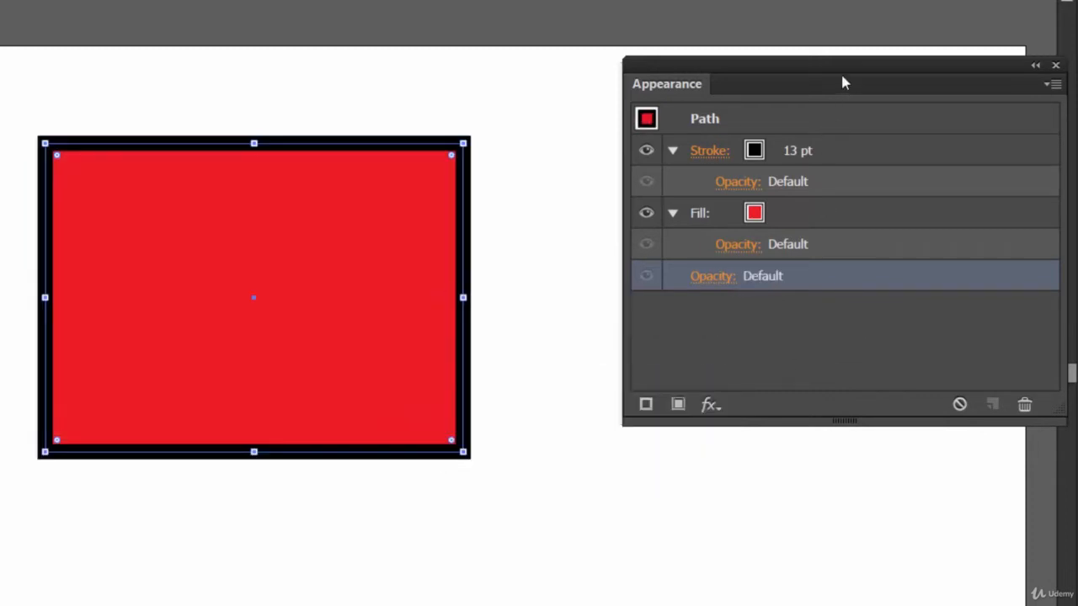
Step: Add a second stroke to the rectangle above the black one and colour it orange (R=247 G=147 B=30)
{"action": "left_click_drag", "start_coordinate": [840, 69], "coordinate": [713, 58]}
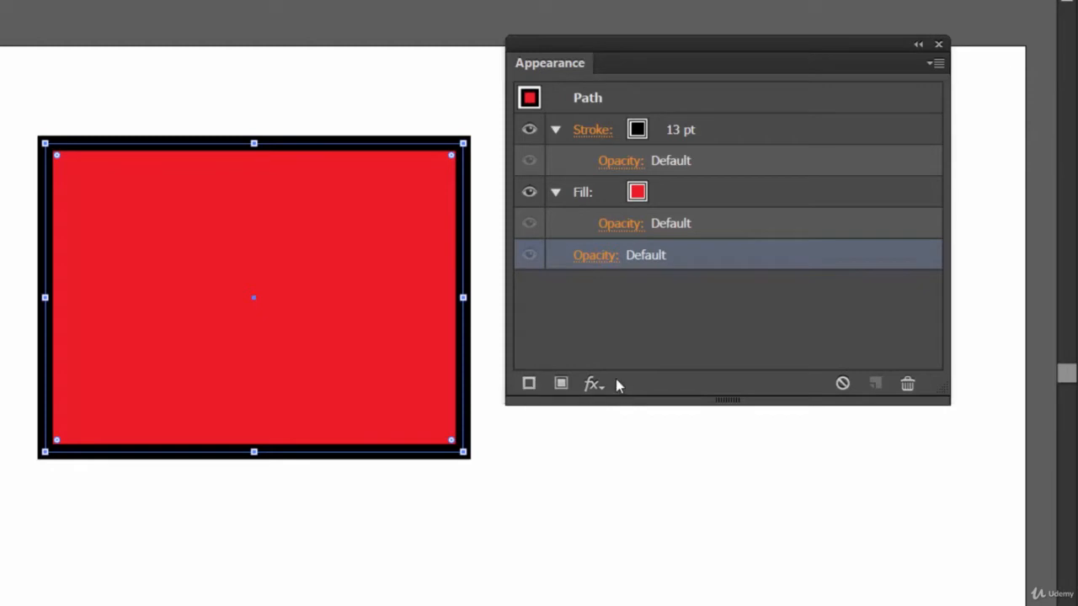
{"action": "left_click", "coordinate": [528, 384]}
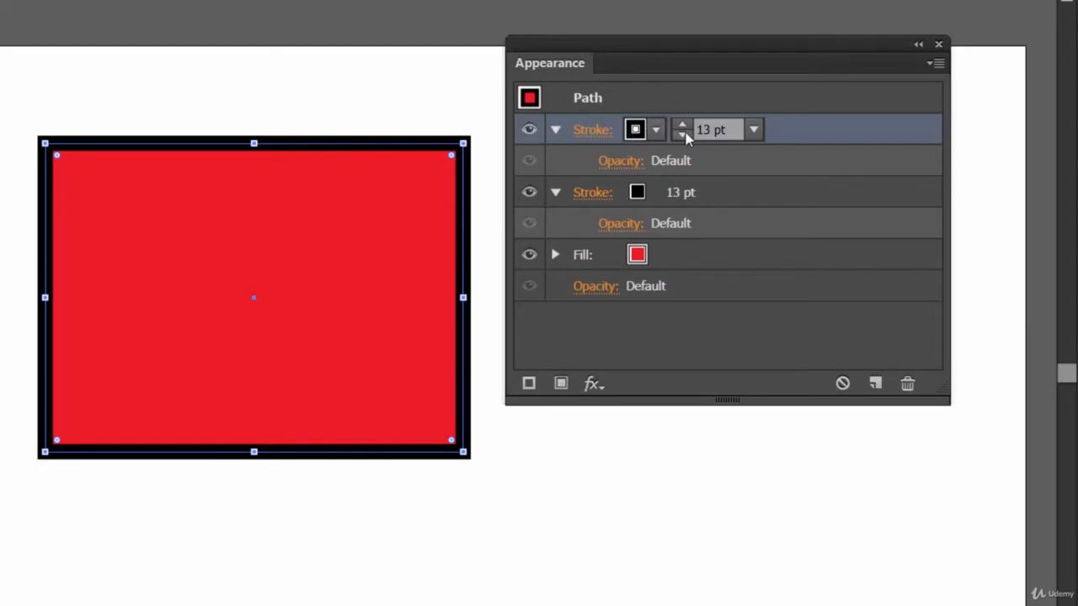
{"action": "left_click", "coordinate": [658, 130]}
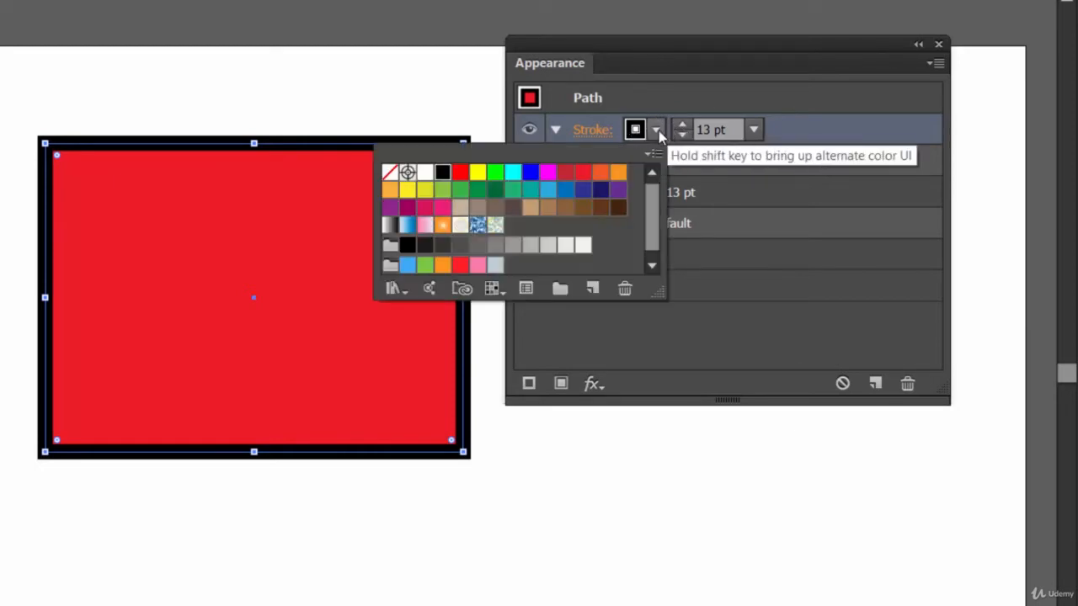
{"action": "left_click", "coordinate": [619, 173]}
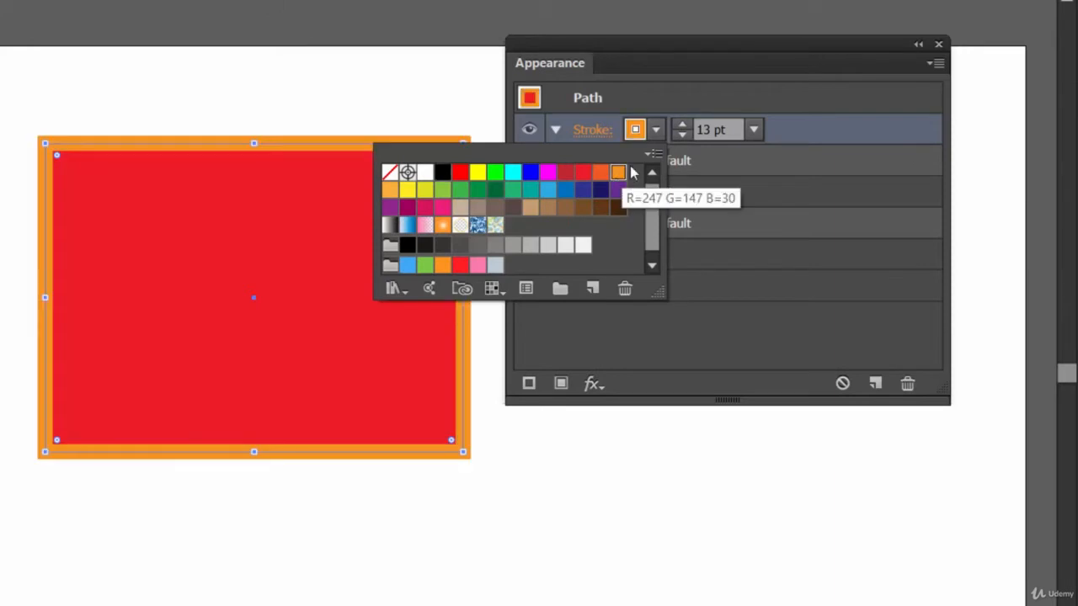
Step: Reduce the orange stroke's weight to 6 pt
{"action": "left_click", "coordinate": [681, 135]}
{"action": "left_click", "coordinate": [681, 135]}
{"action": "left_click", "coordinate": [682, 135]}
{"action": "left_click", "coordinate": [681, 135]}
{"action": "left_click", "coordinate": [681, 135]}
{"action": "left_click", "coordinate": [681, 135]}
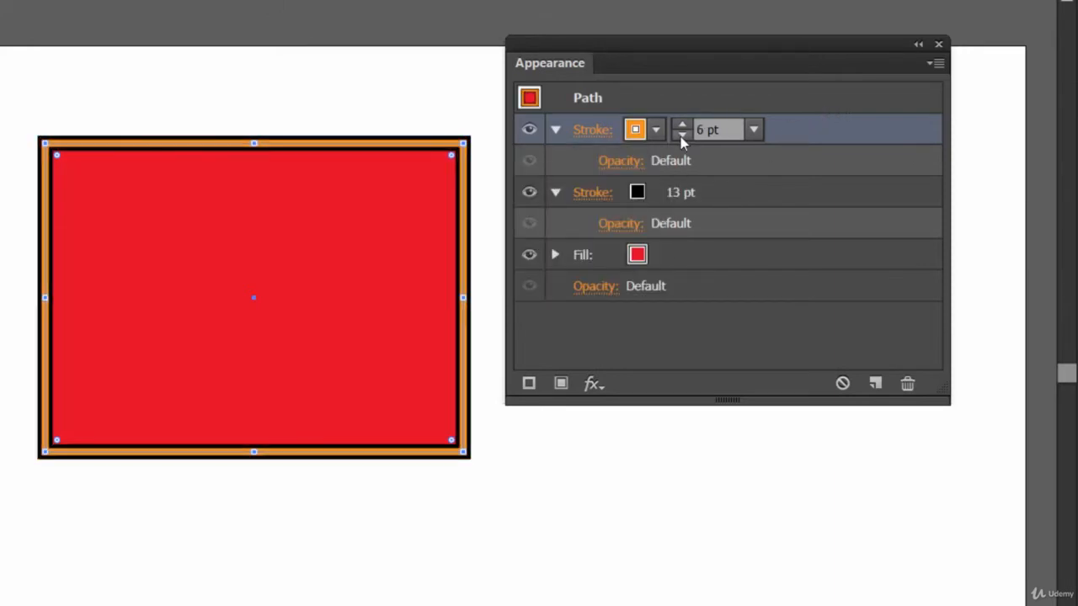
{"action": "left_click", "coordinate": [682, 135]}
{"action": "left_click", "coordinate": [682, 135]}
{"action": "left_click", "coordinate": [682, 135]}
{"action": "left_click", "coordinate": [681, 134]}
{"action": "left_click", "coordinate": [683, 124]}
{"action": "left_click", "coordinate": [682, 124]}
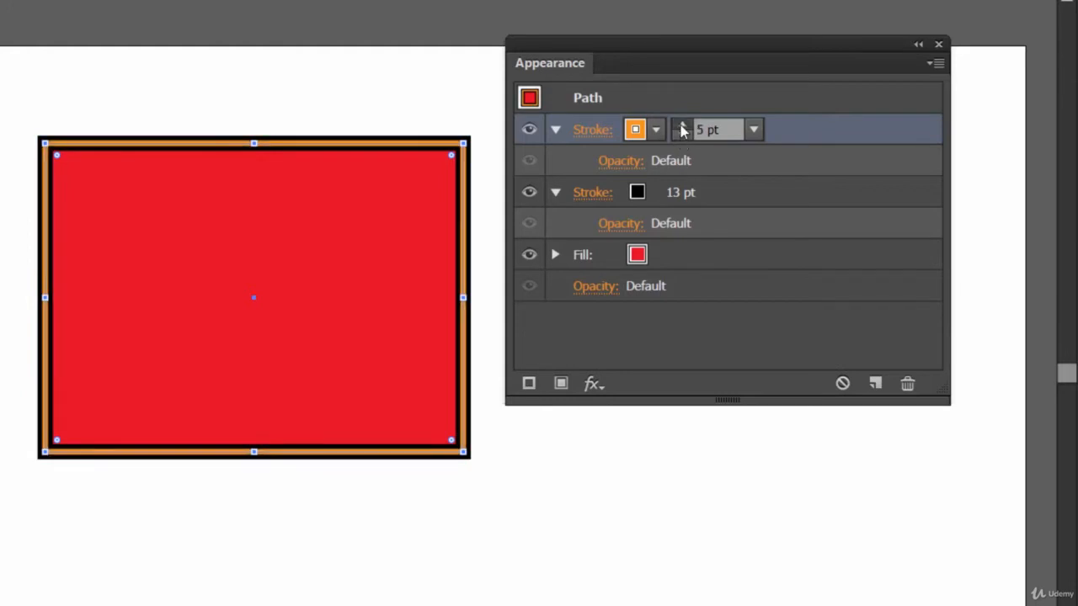
{"action": "left_click", "coordinate": [682, 124]}
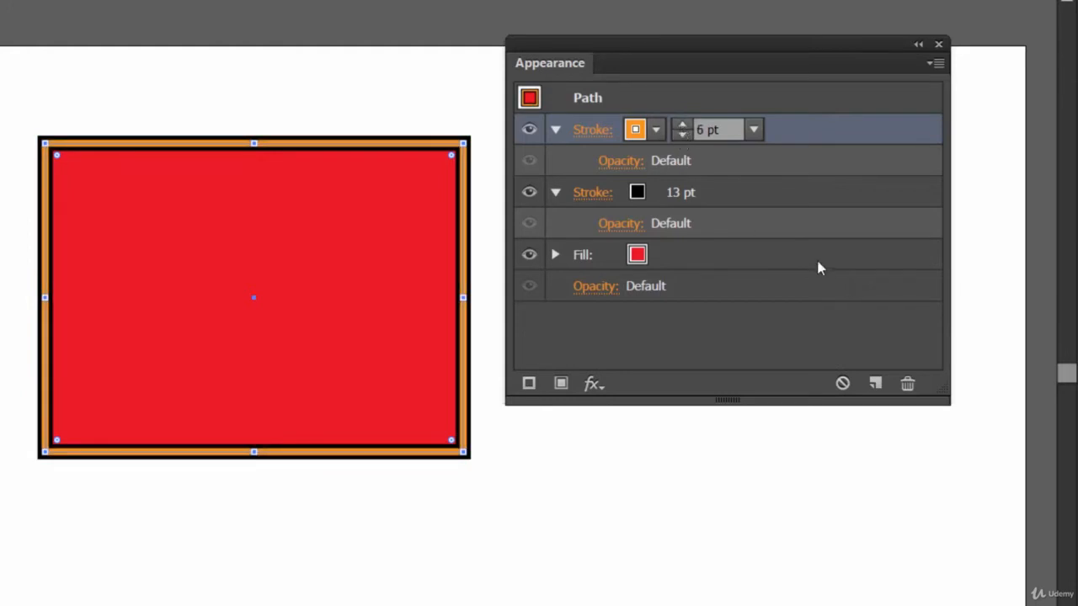
Step: Align the rectangle's orange stroke to the inside of the path
{"action": "left_click", "coordinate": [784, 106]}
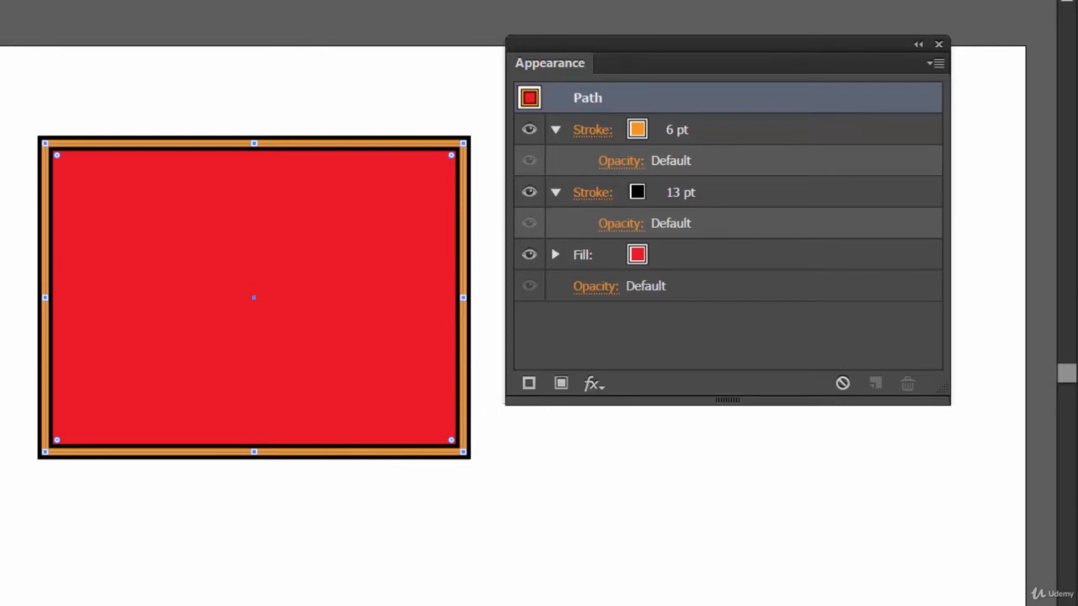
{"action": "key", "text": "ctrl+F10"}
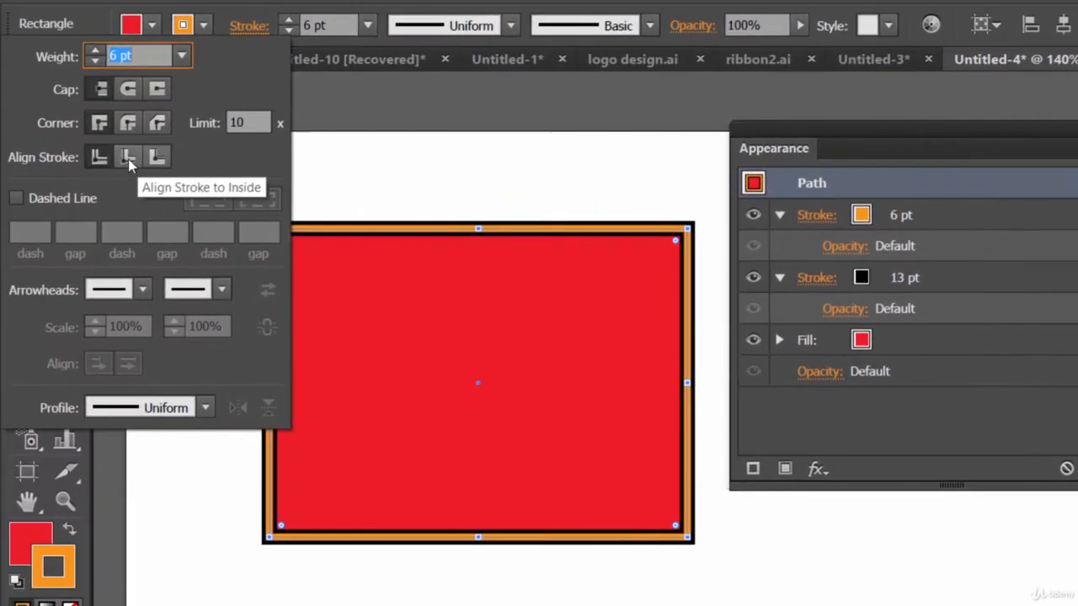
{"action": "left_click", "coordinate": [128, 160]}
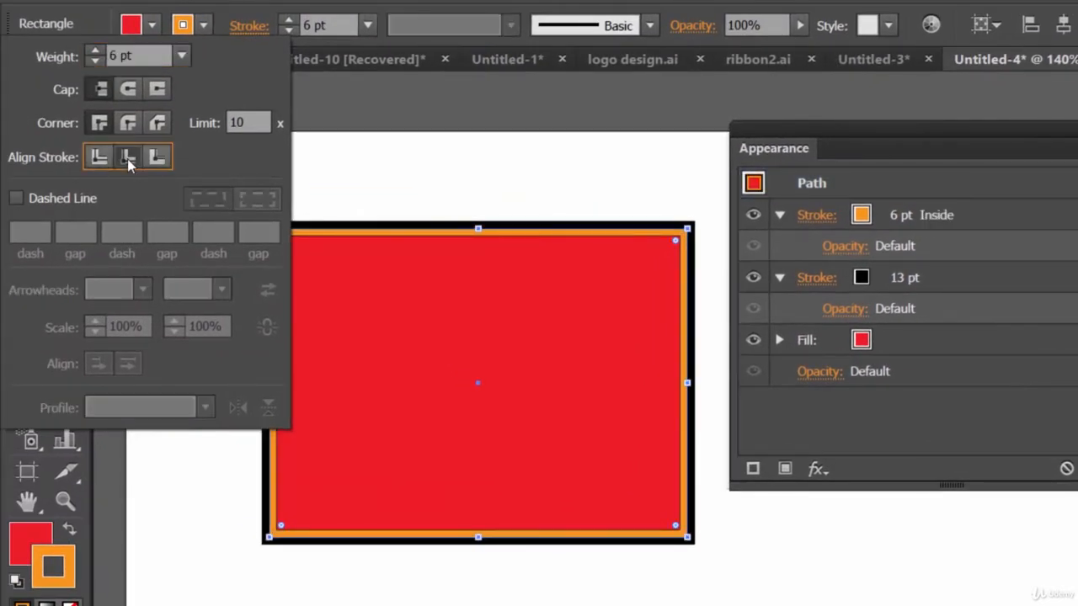
Step: Align the rectangle's orange stroke to the outside of the path
{"action": "left_click", "coordinate": [156, 159]}
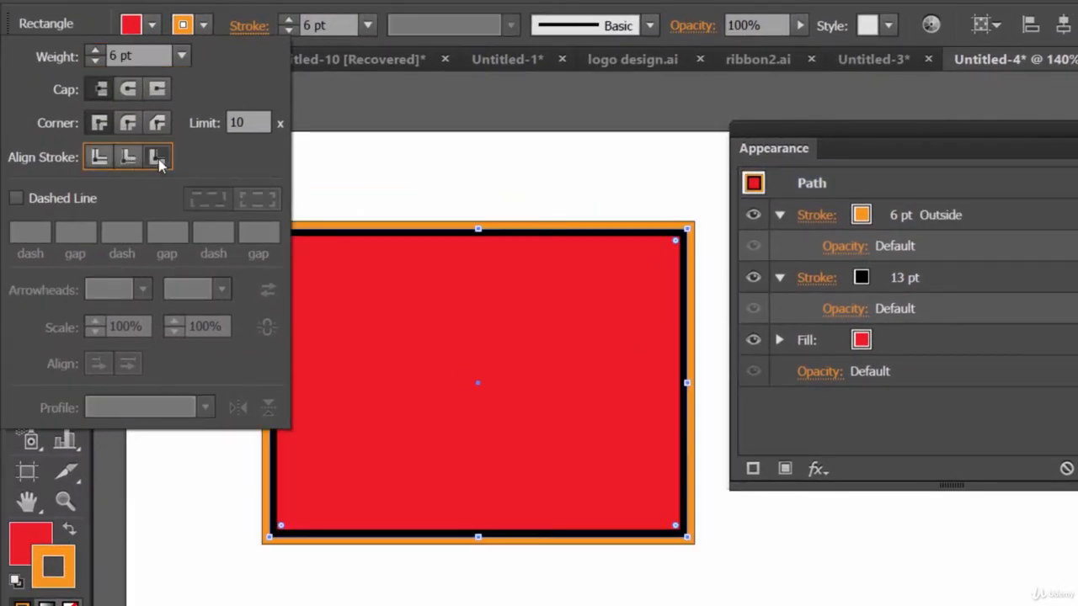
{"action": "key", "text": "Escape"}
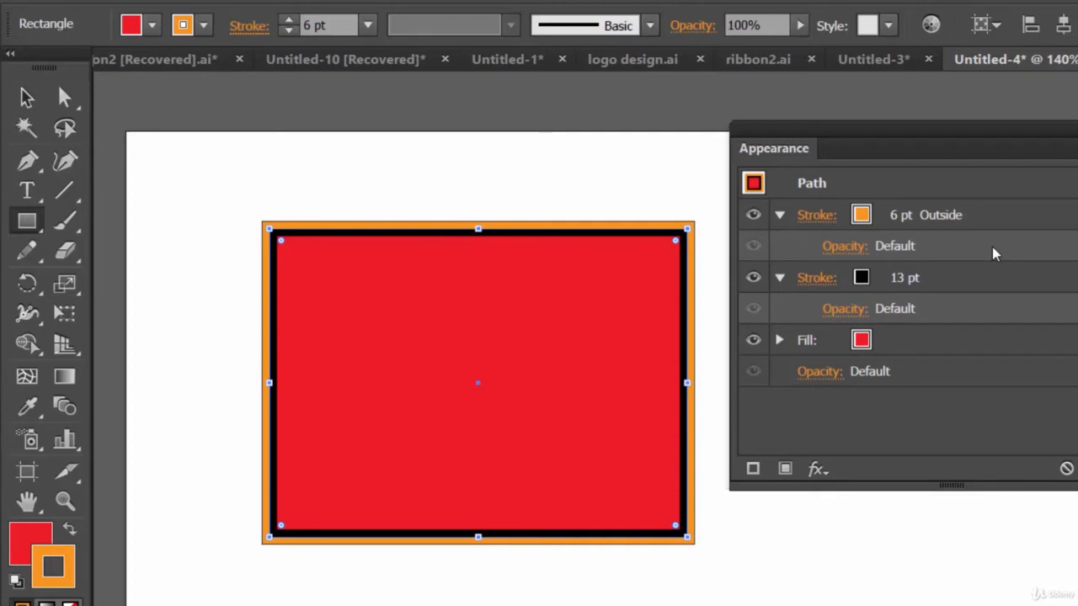
Step: Add a third stroke above the orange one on the rectangle and set its weight to 4 pt
{"action": "left_click", "coordinate": [753, 469]}
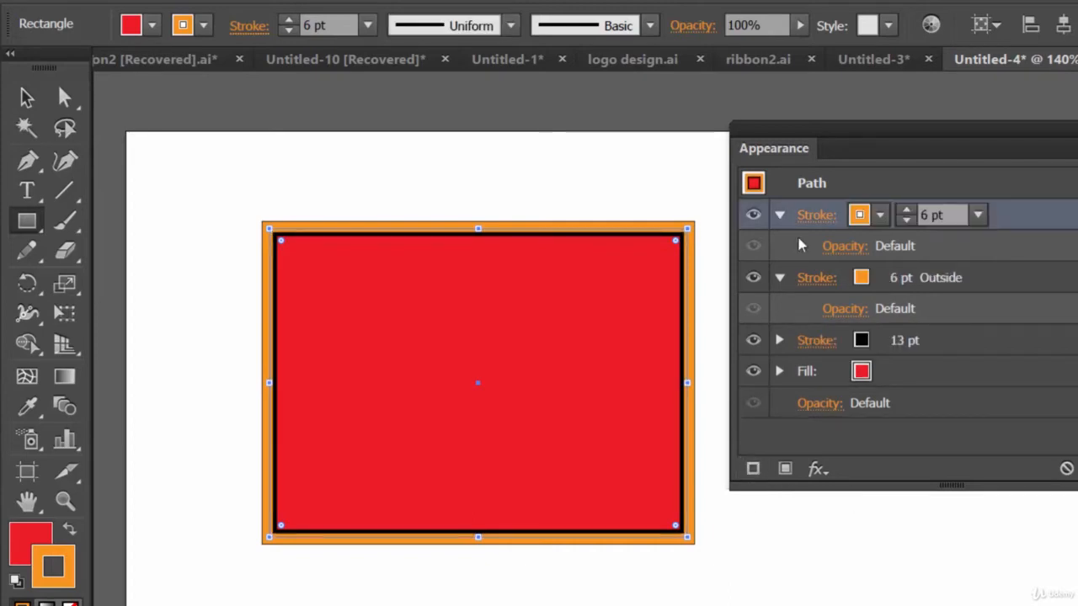
{"action": "left_click", "coordinate": [906, 211]}
{"action": "left_click", "coordinate": [906, 221]}
{"action": "left_click", "coordinate": [906, 220]}
{"action": "left_click", "coordinate": [906, 221]}
{"action": "left_click", "coordinate": [906, 221]}
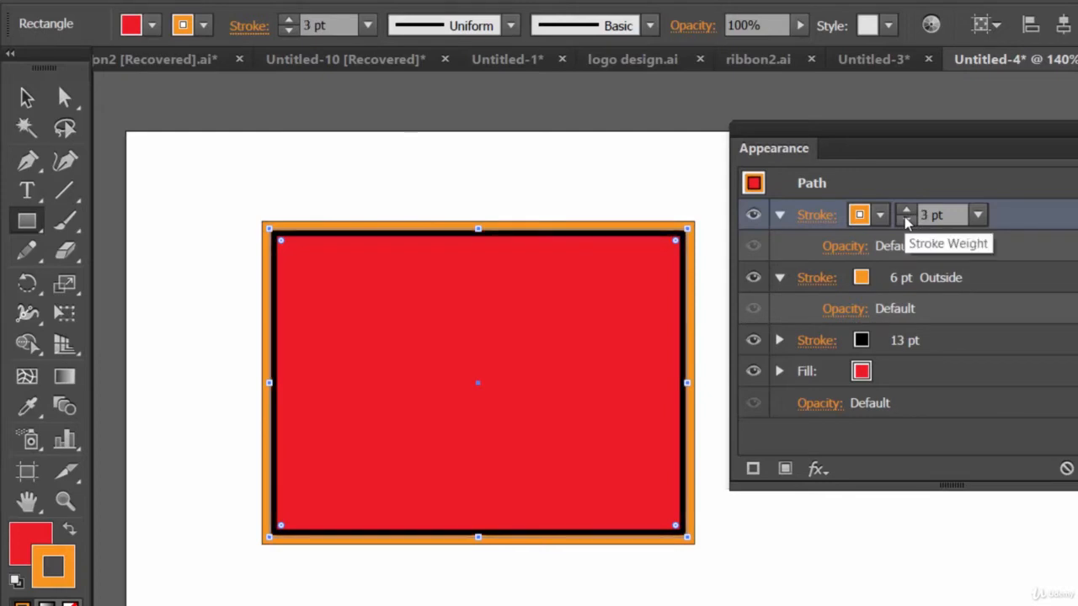
{"action": "left_click", "coordinate": [906, 212]}
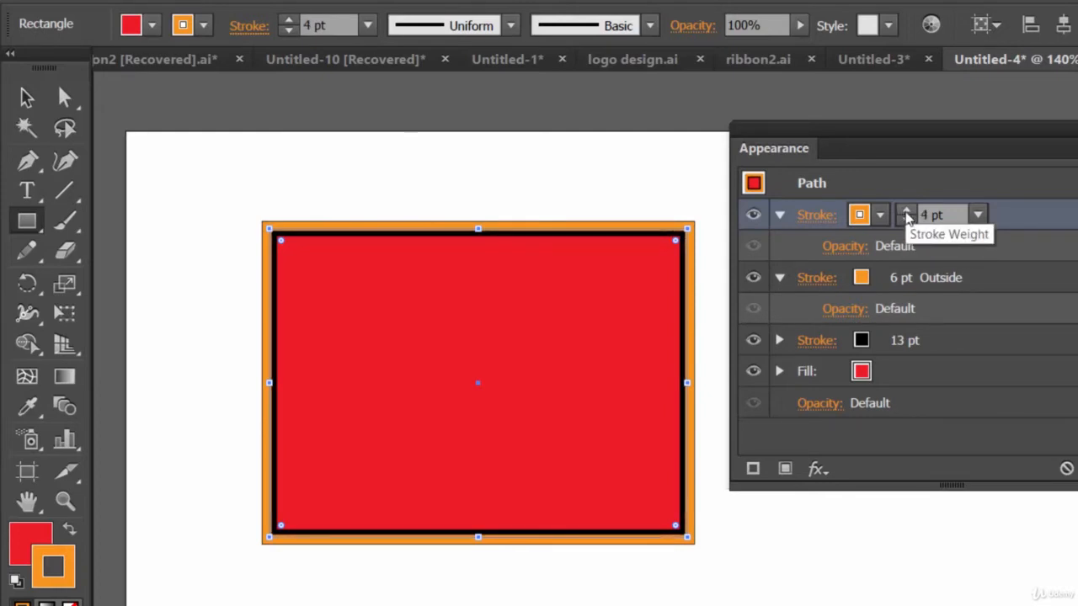
Step: Colour the rectangle's uppermost 4 pt stroke dark red
{"action": "left_click", "coordinate": [879, 215]}
{"action": "left_click", "coordinate": [792, 259]}
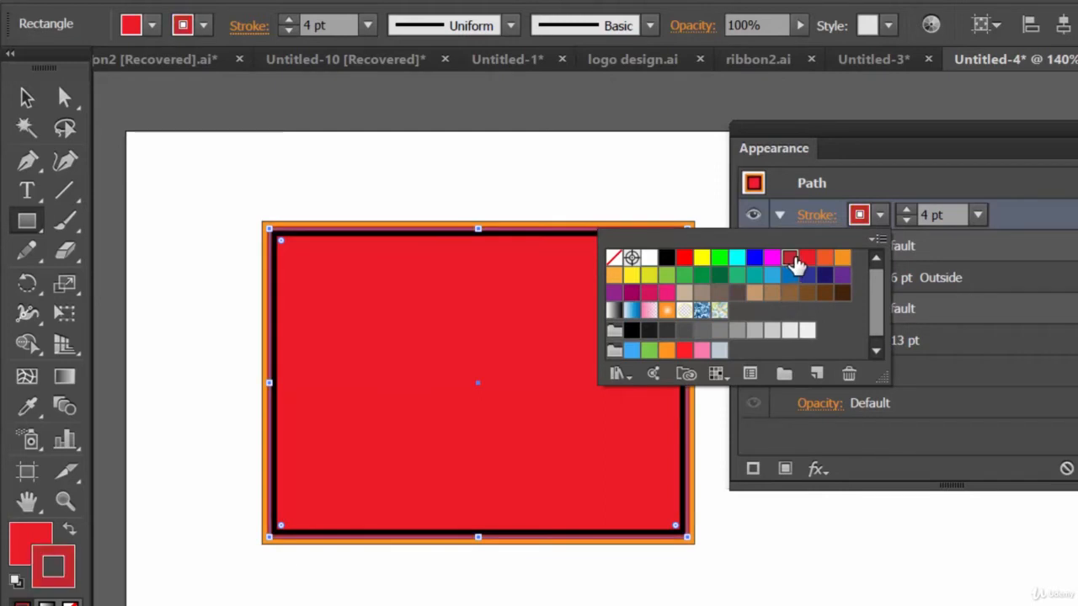
{"action": "left_click", "coordinate": [1059, 183]}
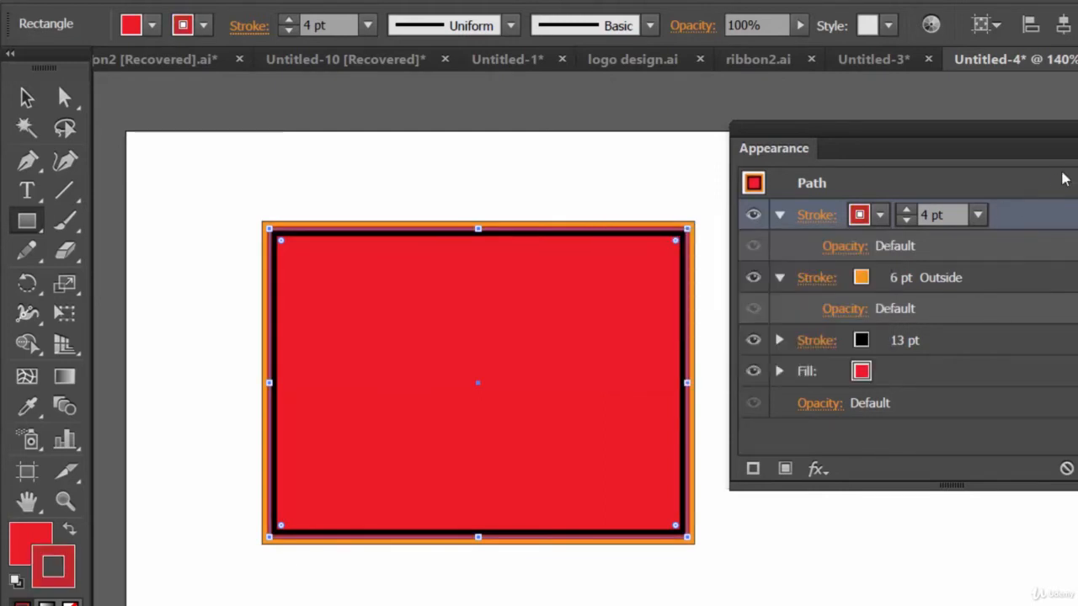
Step: Align the rectangle's uppermost stroke to the inside of the path and change its colour to dark blue
{"action": "left_click", "coordinate": [813, 216]}
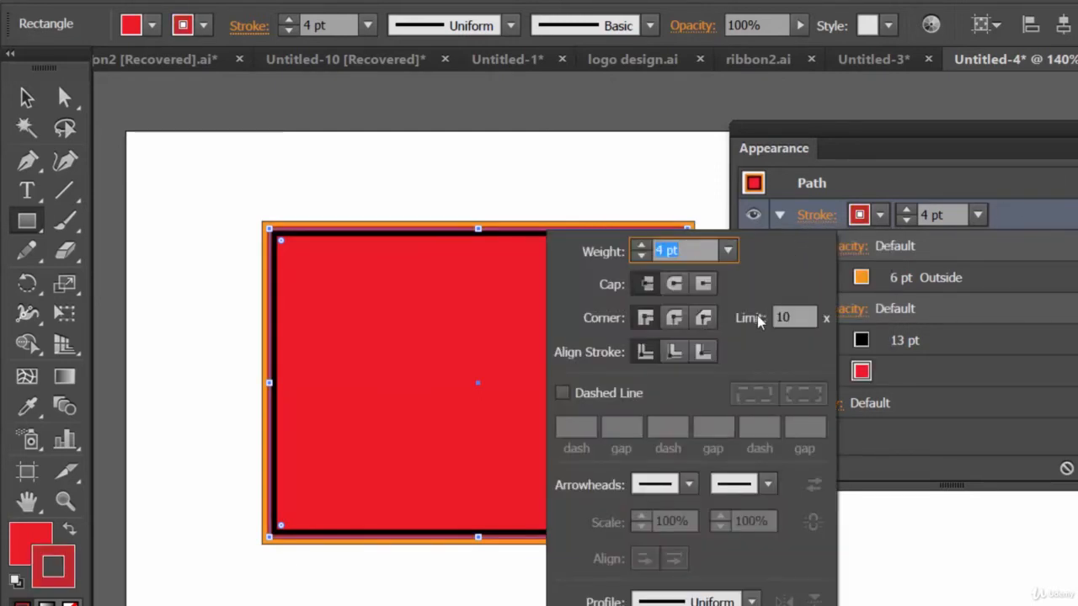
{"action": "left_click", "coordinate": [674, 355]}
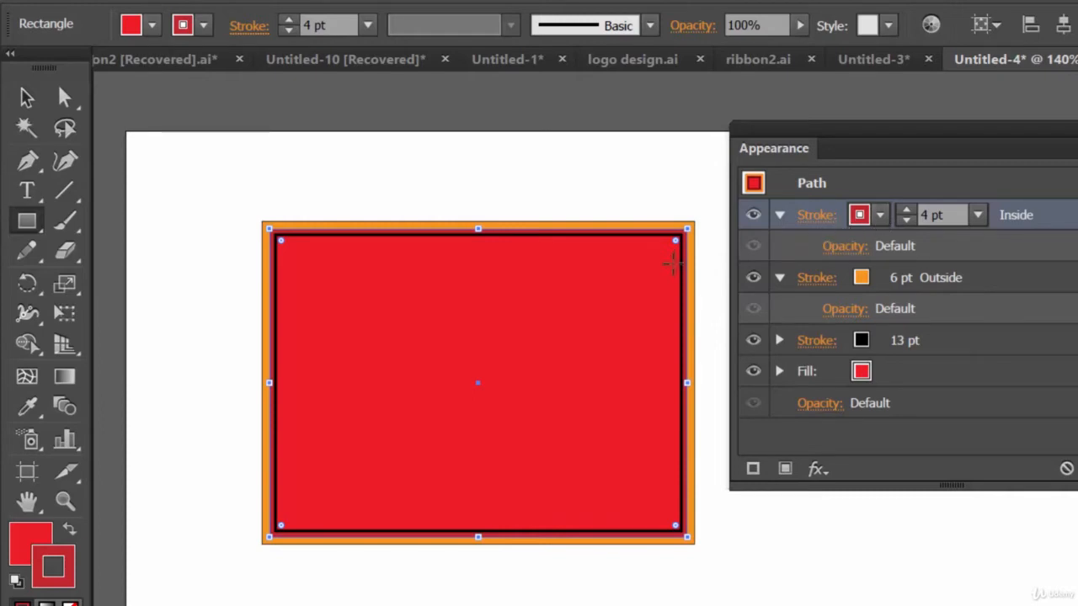
{"action": "left_click", "coordinate": [879, 215]}
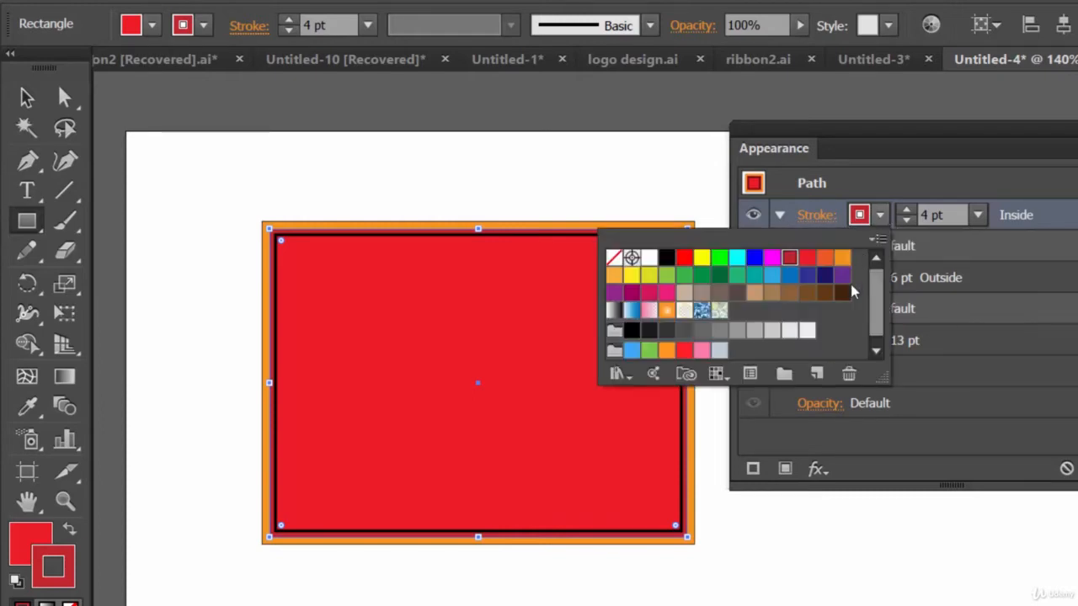
{"action": "left_click", "coordinate": [826, 276]}
{"action": "key", "text": "Escape"}
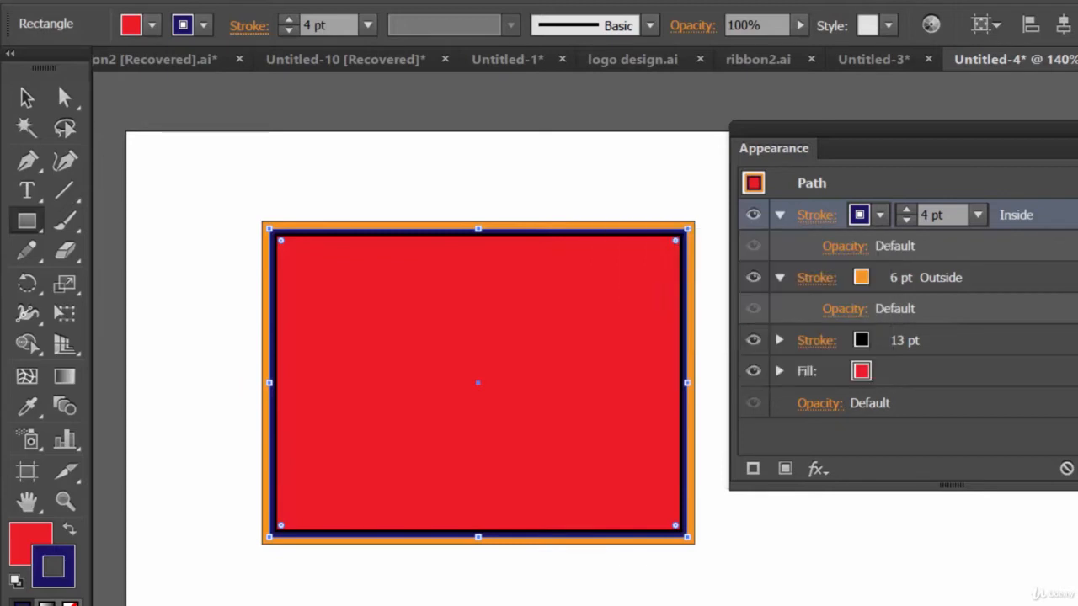
Step: Increase the dark blue inside stroke's weight to 14 pt
{"action": "left_click", "coordinate": [906, 211]}
{"action": "left_click", "coordinate": [906, 212]}
{"action": "left_click", "coordinate": [906, 212]}
{"action": "left_click", "coordinate": [906, 211]}
{"action": "left_click", "coordinate": [906, 211]}
{"action": "left_click", "coordinate": [906, 211]}
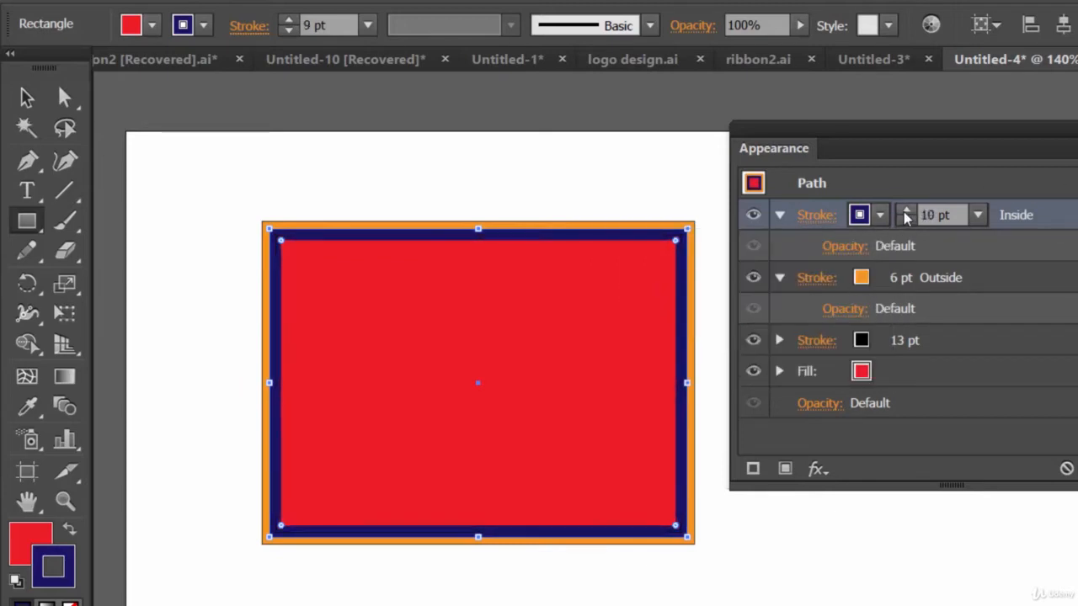
{"action": "left_click", "coordinate": [906, 212]}
{"action": "left_click", "coordinate": [906, 211]}
{"action": "left_click", "coordinate": [906, 212]}
{"action": "left_click", "coordinate": [906, 211]}
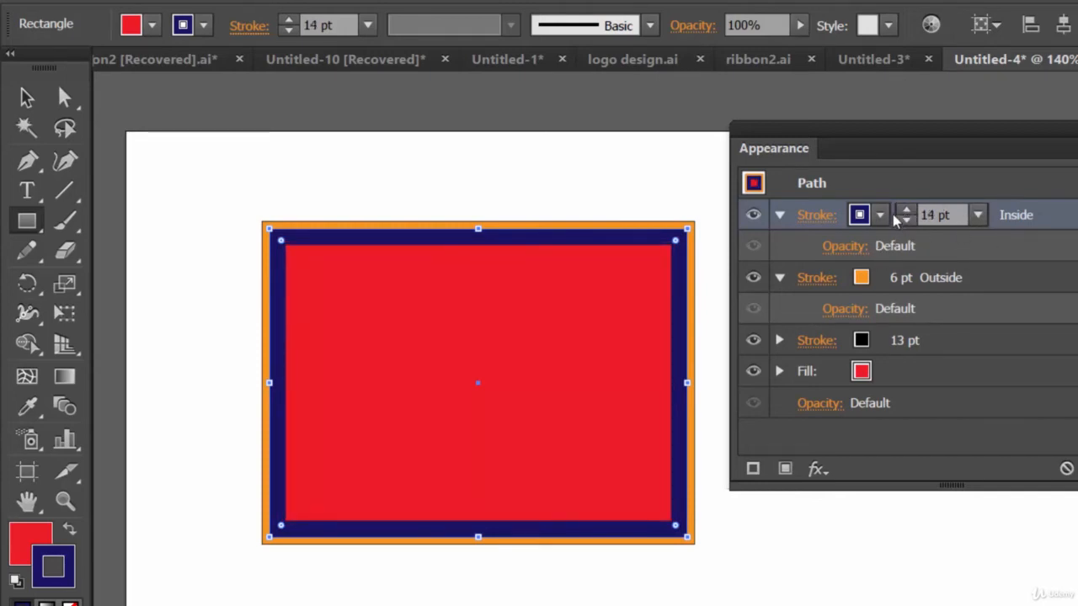
Step: Increase the orange outside stroke's weight to 16 pt
{"action": "left_click", "coordinate": [899, 283]}
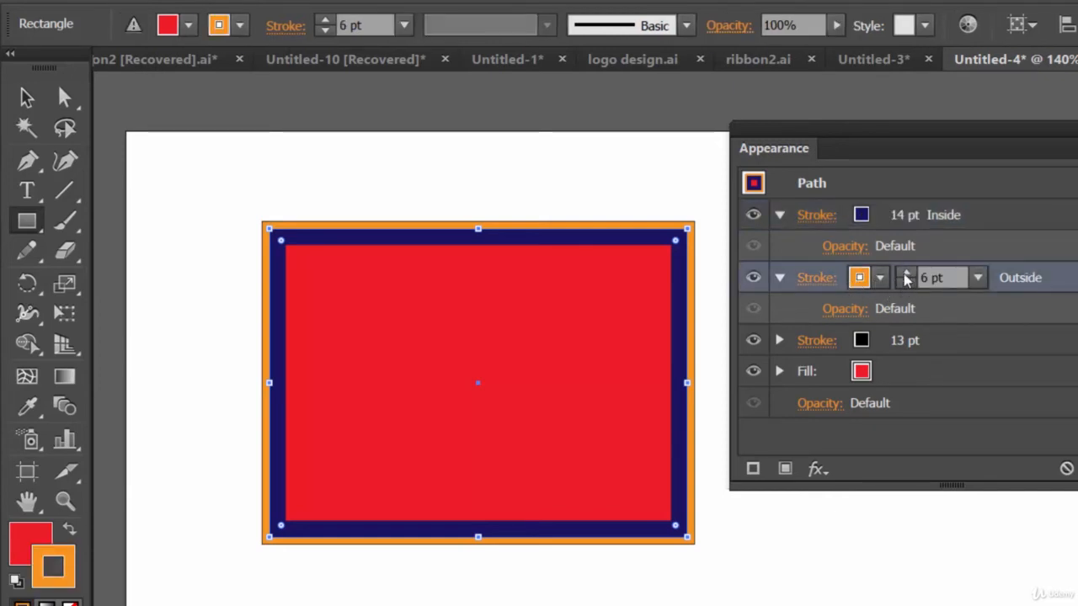
{"action": "left_click", "coordinate": [906, 275]}
{"action": "left_click", "coordinate": [905, 275]}
{"action": "left_click", "coordinate": [905, 275]}
{"action": "left_click", "coordinate": [905, 274]}
{"action": "left_click", "coordinate": [905, 274]}
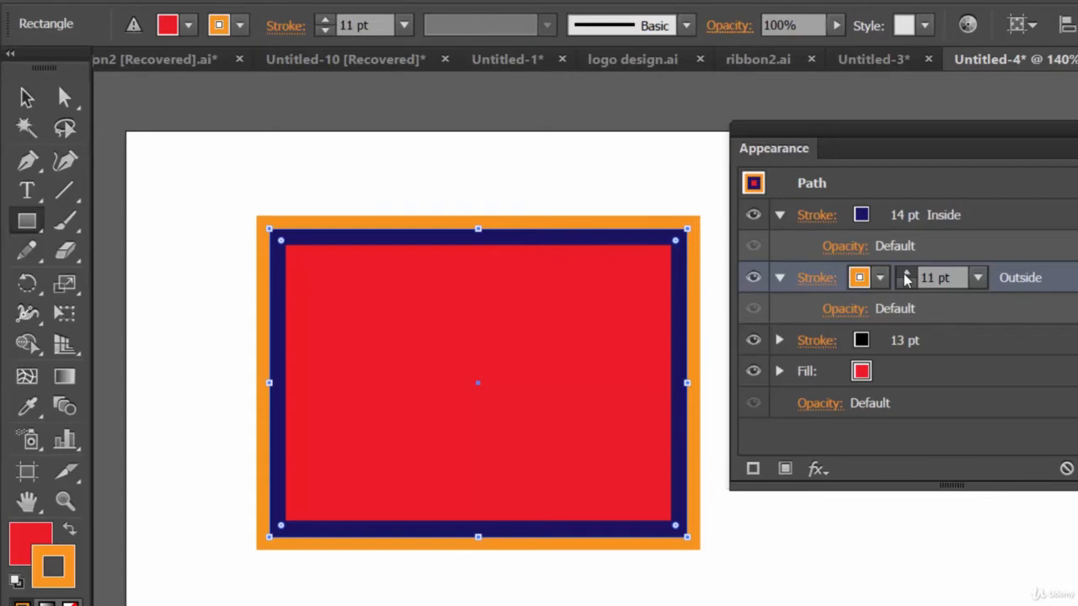
{"action": "left_click", "coordinate": [906, 274]}
{"action": "left_click", "coordinate": [906, 275]}
{"action": "left_click", "coordinate": [906, 275]}
{"action": "left_click", "coordinate": [906, 275]}
{"action": "left_click", "coordinate": [907, 274]}
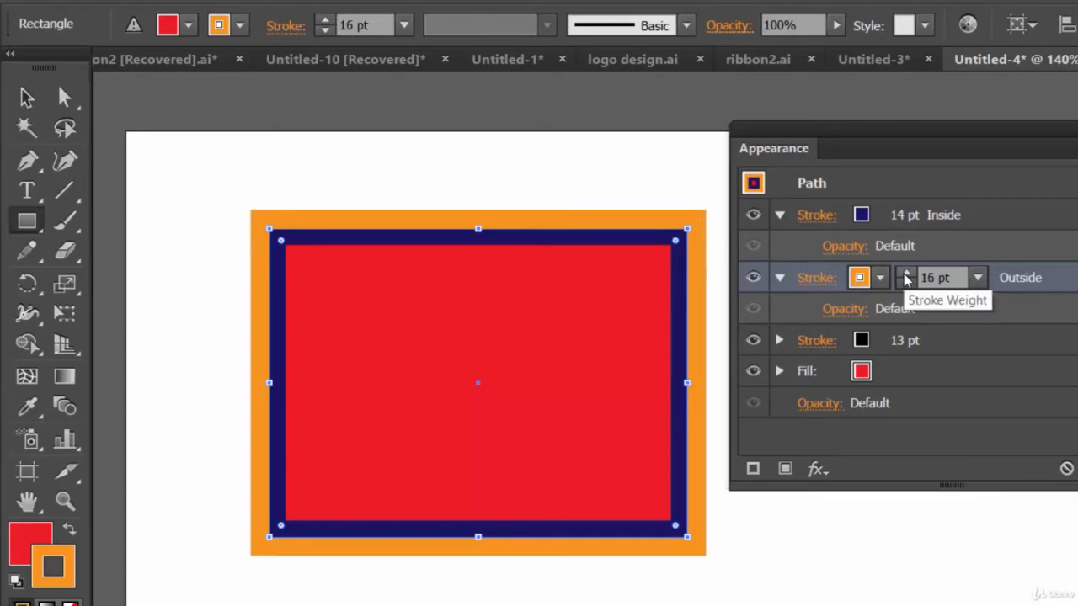
Step: Set the black stroke's weight to 19 pt and align it to the outside of the path
{"action": "left_click", "coordinate": [898, 351]}
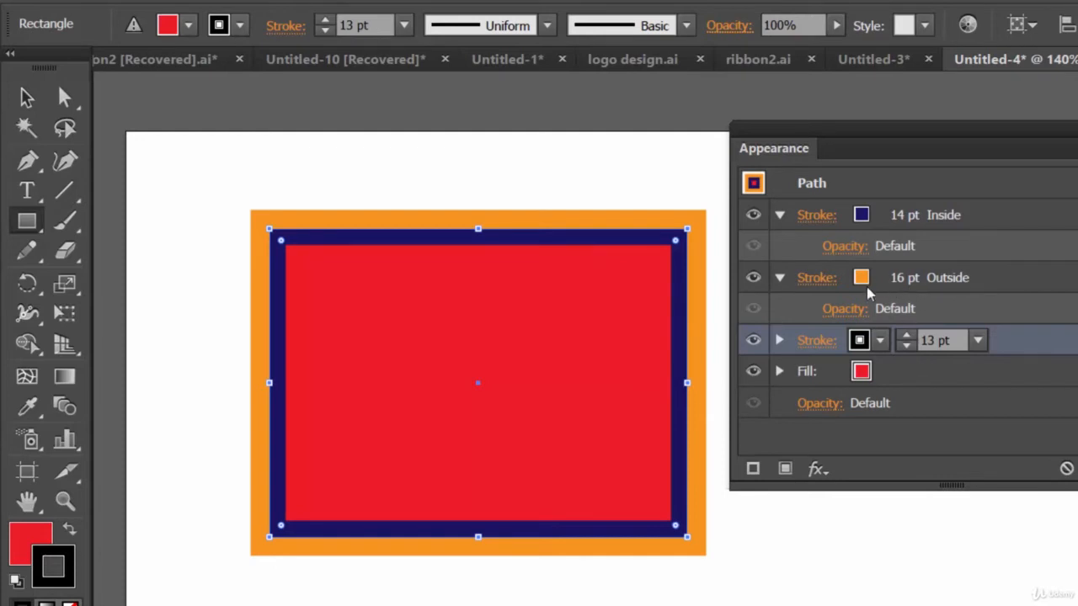
{"action": "left_click", "coordinate": [906, 336]}
{"action": "left_click", "coordinate": [907, 336]}
{"action": "left_click", "coordinate": [907, 336]}
{"action": "left_click", "coordinate": [907, 336]}
{"action": "left_click", "coordinate": [907, 336]}
{"action": "left_click", "coordinate": [907, 336]}
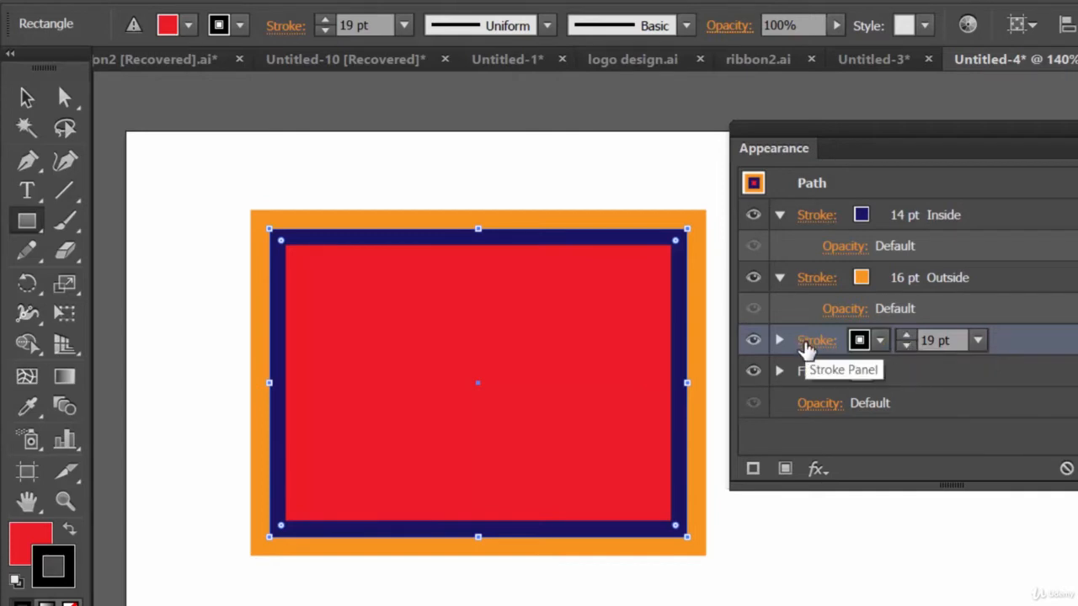
{"action": "left_click", "coordinate": [807, 343]}
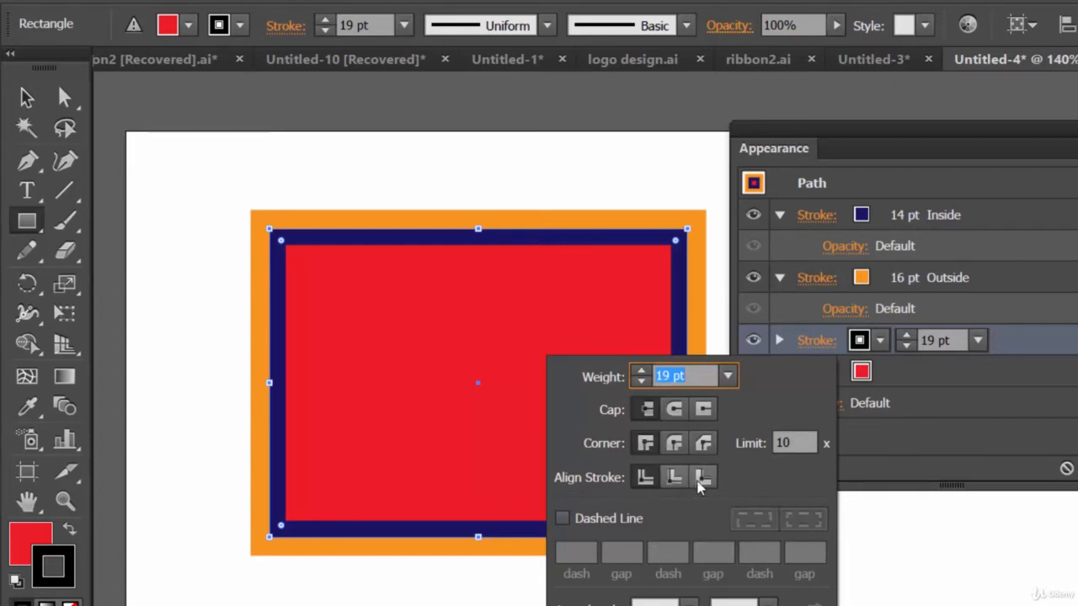
{"action": "left_click", "coordinate": [703, 477]}
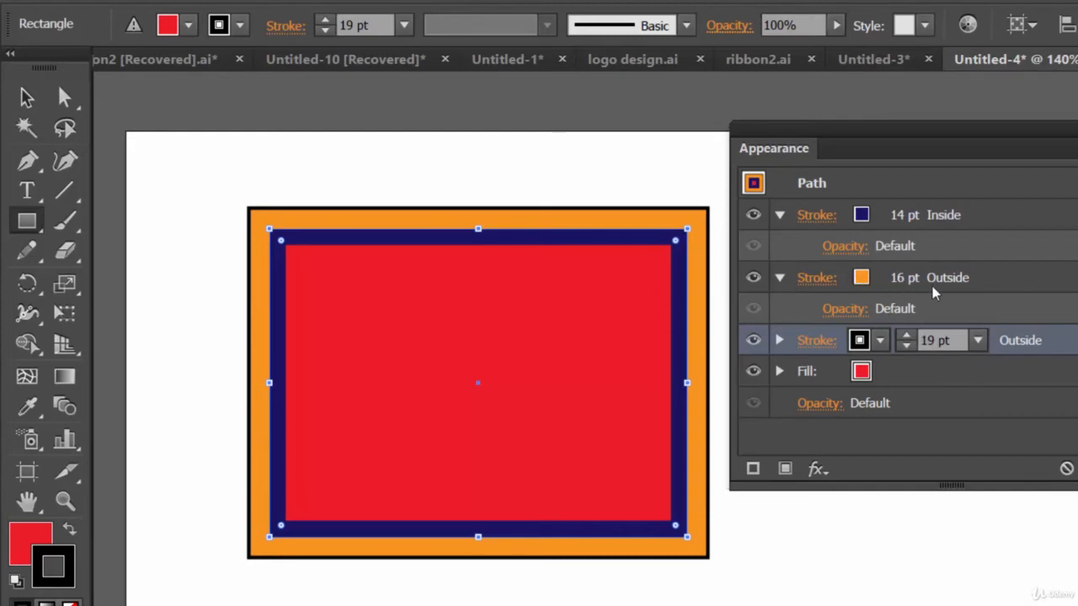
Step: Increase the black outside stroke's weight to 30 pt
{"action": "left_click", "coordinate": [907, 336]}
{"action": "left_click", "coordinate": [907, 336]}
{"action": "left_click", "coordinate": [907, 336]}
{"action": "left_click", "coordinate": [907, 336]}
{"action": "left_click", "coordinate": [907, 336]}
{"action": "left_click", "coordinate": [906, 336]}
{"action": "left_click", "coordinate": [907, 336]}
{"action": "left_click", "coordinate": [907, 336]}
{"action": "left_click", "coordinate": [907, 336]}
{"action": "left_click", "coordinate": [906, 336]}
{"action": "left_click", "coordinate": [907, 336]}
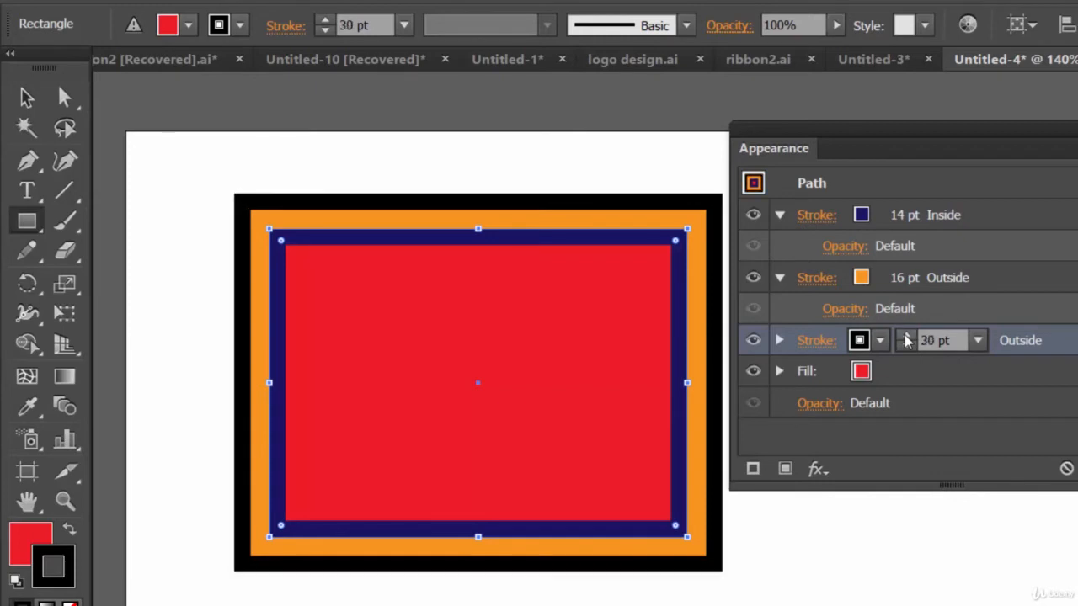
Step: Move the Appearance panel clear of the rectangle and recolour the dark blue inside stroke black
{"action": "left_click_drag", "start_coordinate": [949, 145], "coordinate": [1077, 118]}
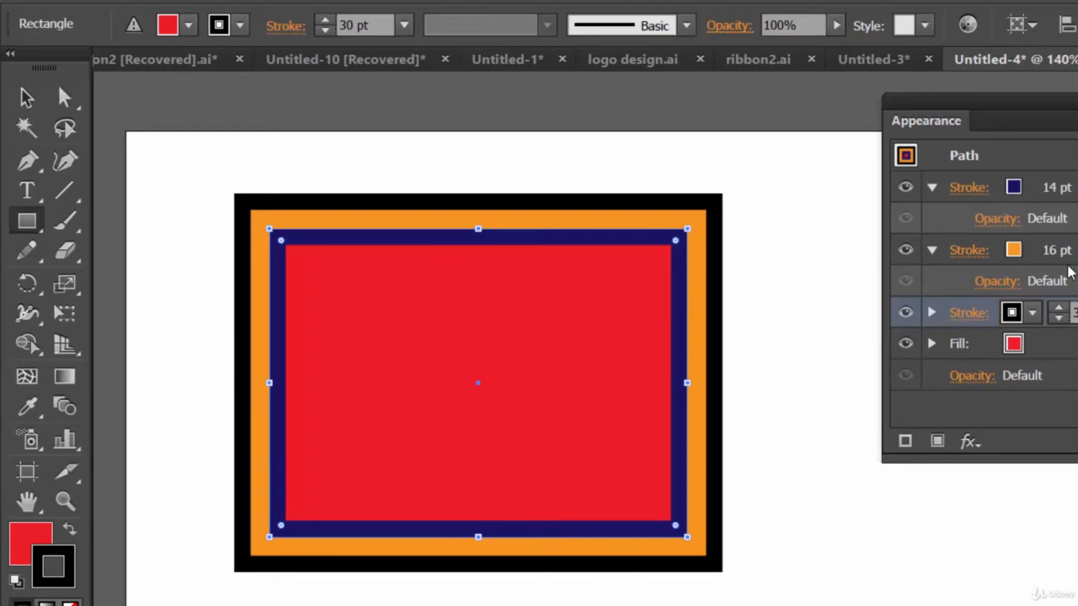
{"action": "left_click", "coordinate": [1015, 251]}
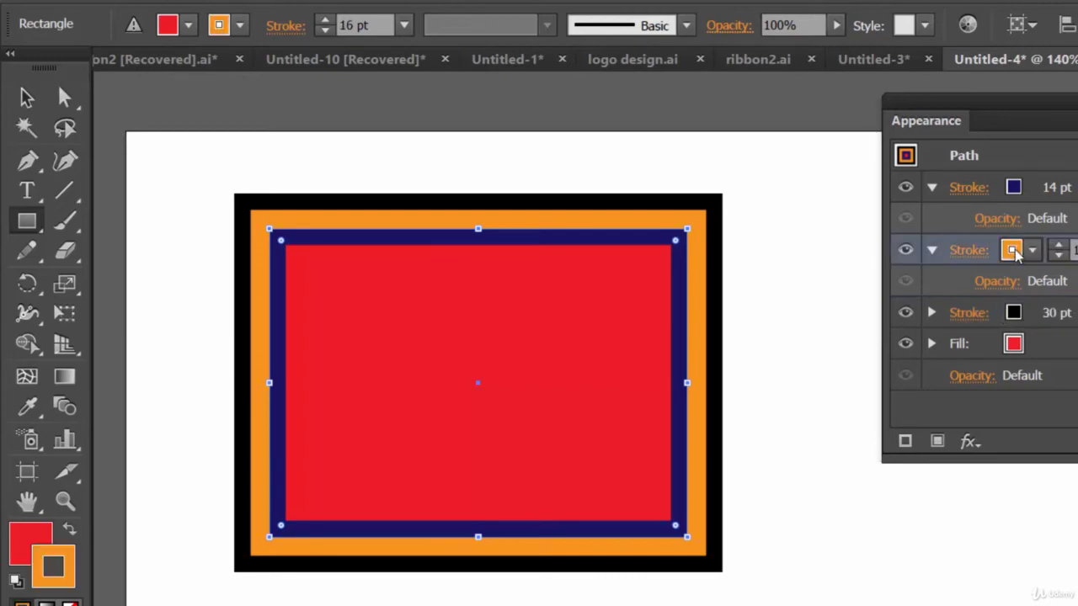
{"action": "left_click", "coordinate": [1013, 187]}
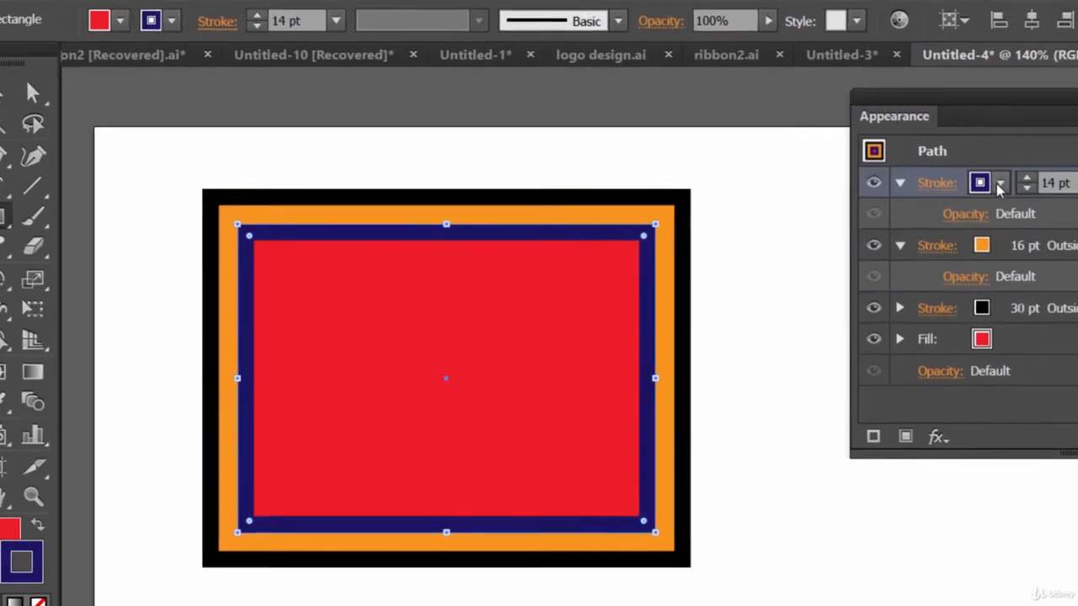
{"action": "left_click", "coordinate": [1031, 188]}
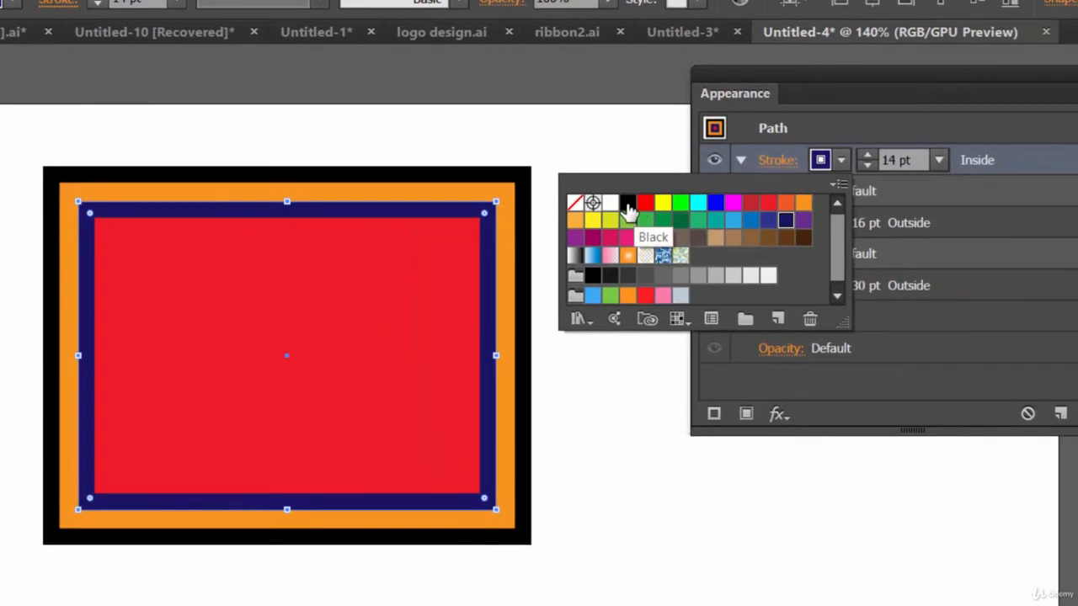
{"action": "left_click", "coordinate": [627, 205]}
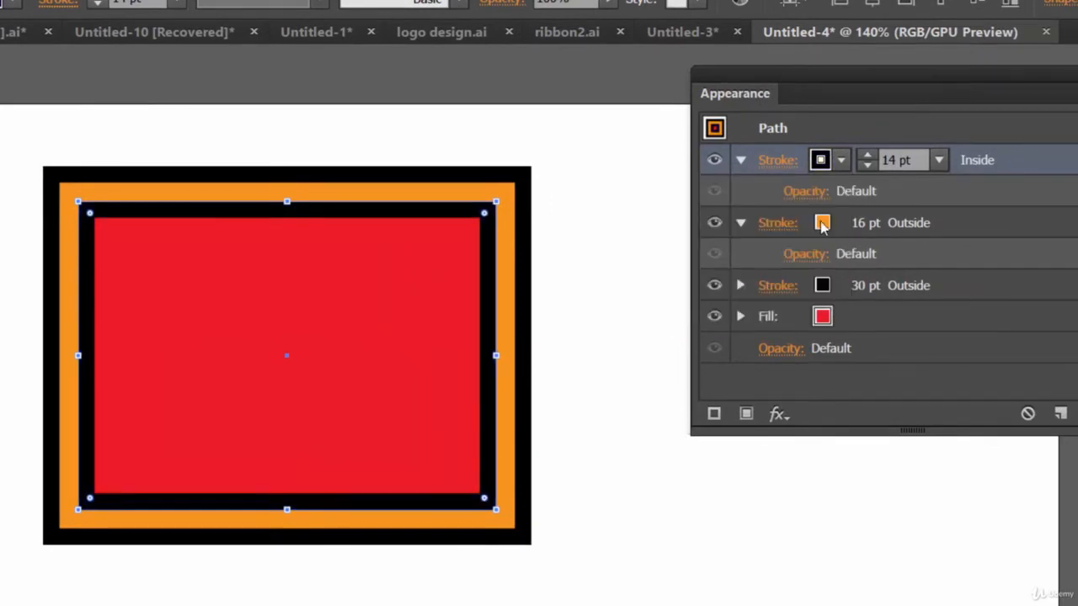
Step: Recolour the orange outside stroke dark grey
{"action": "left_click", "coordinate": [822, 224]}
{"action": "left_click", "coordinate": [842, 223]}
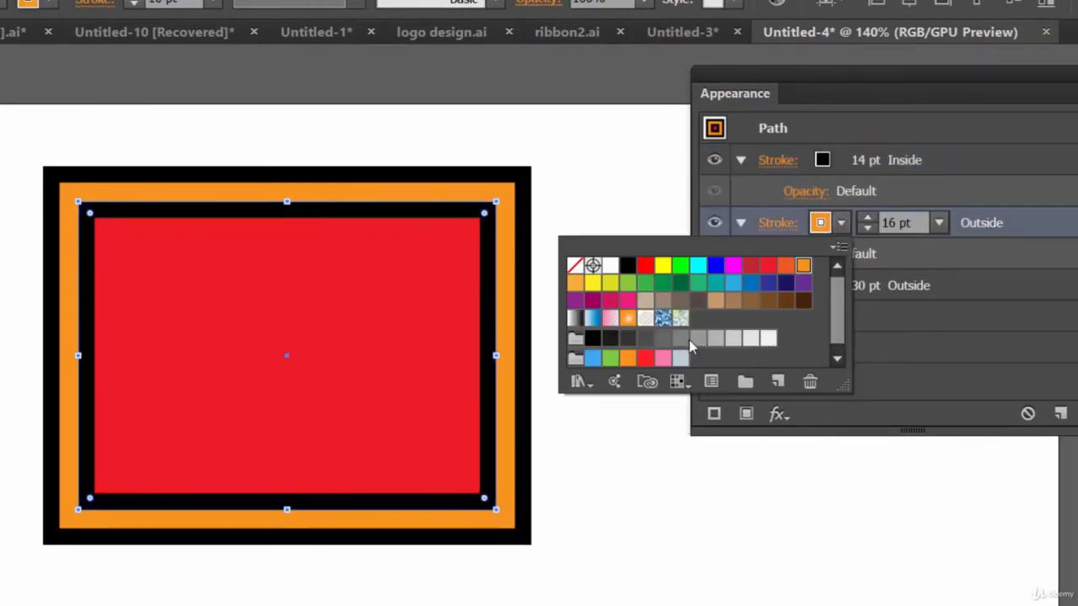
{"action": "left_click", "coordinate": [645, 339]}
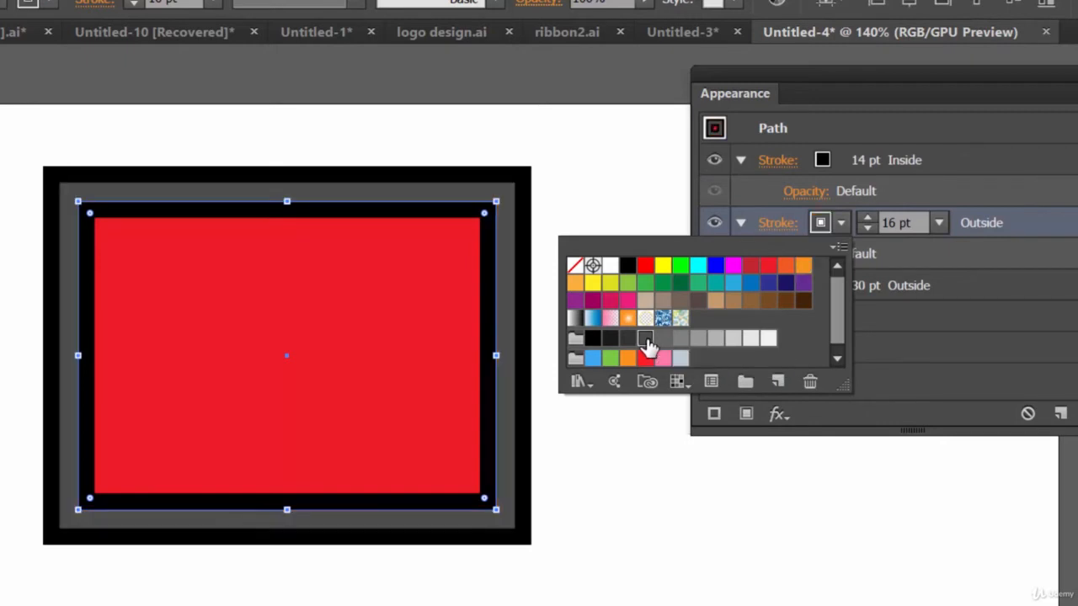
{"action": "left_click", "coordinate": [1026, 144]}
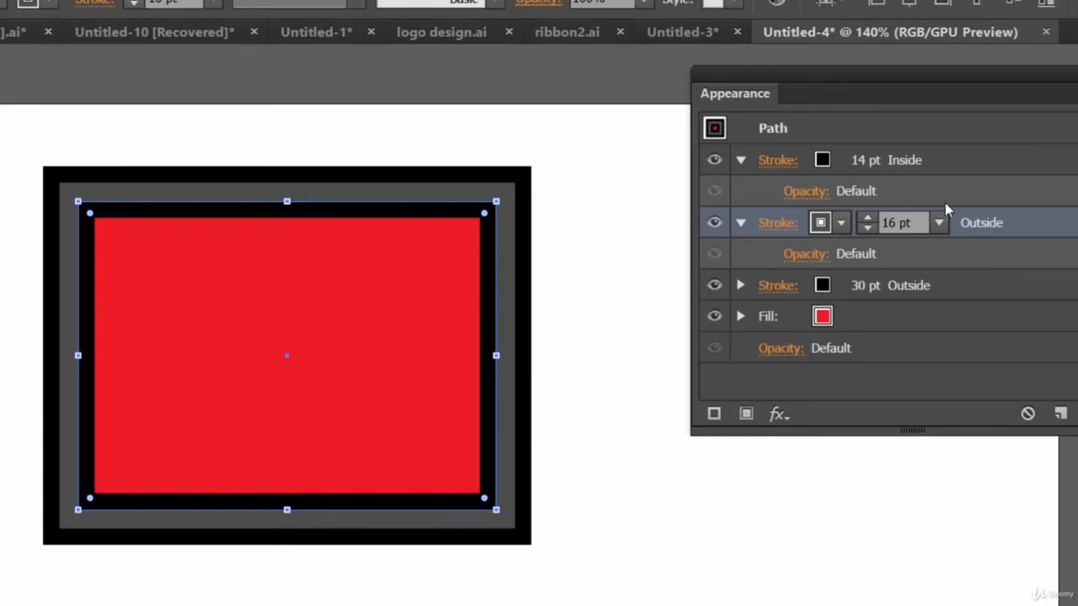
Step: Reduce the dark grey outside stroke's weight to 7 pt
{"action": "left_click", "coordinate": [868, 228]}
{"action": "left_click", "coordinate": [867, 228]}
{"action": "left_click", "coordinate": [867, 228]}
{"action": "left_click", "coordinate": [867, 228]}
{"action": "left_click", "coordinate": [867, 228]}
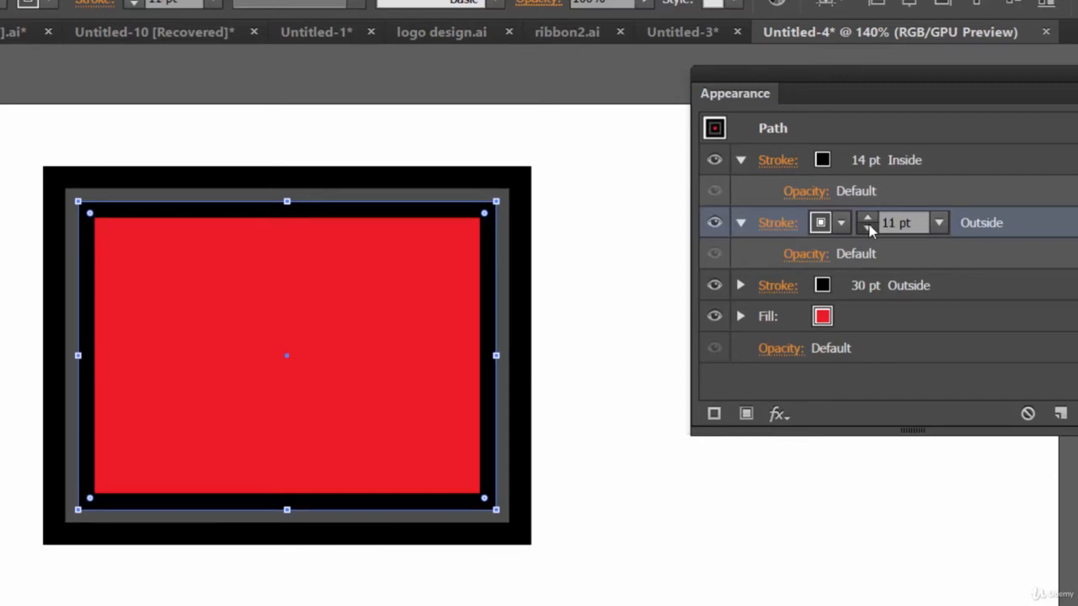
{"action": "left_click", "coordinate": [868, 228]}
{"action": "left_click", "coordinate": [867, 229]}
{"action": "left_click", "coordinate": [867, 228]}
{"action": "left_click", "coordinate": [868, 228]}
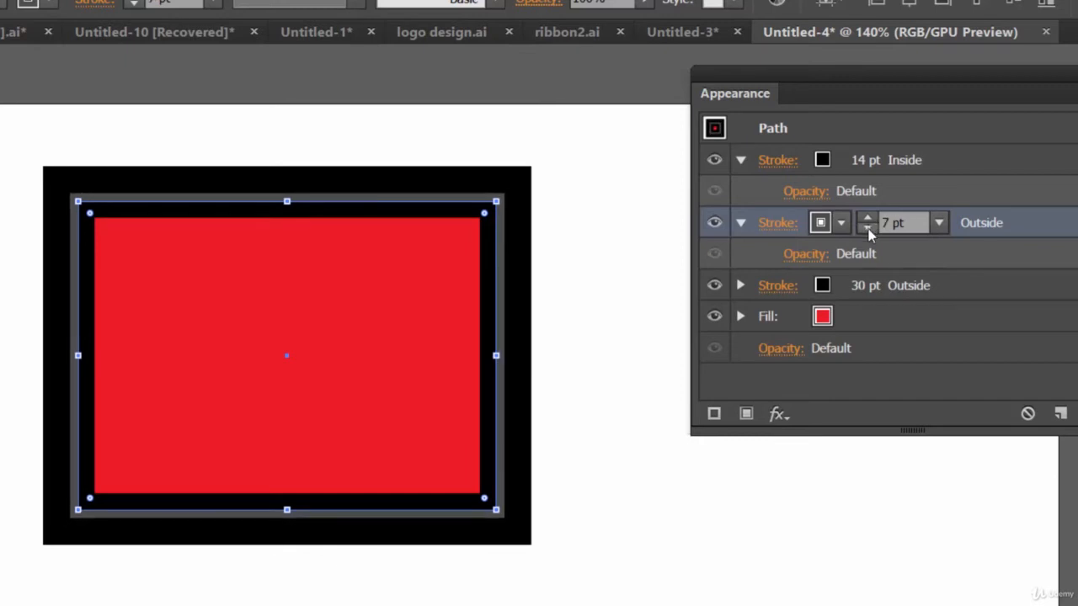
Step: Reduce the weight of the black outside stroke beneath the grey one to 17 pt
{"action": "left_click", "coordinate": [861, 291]}
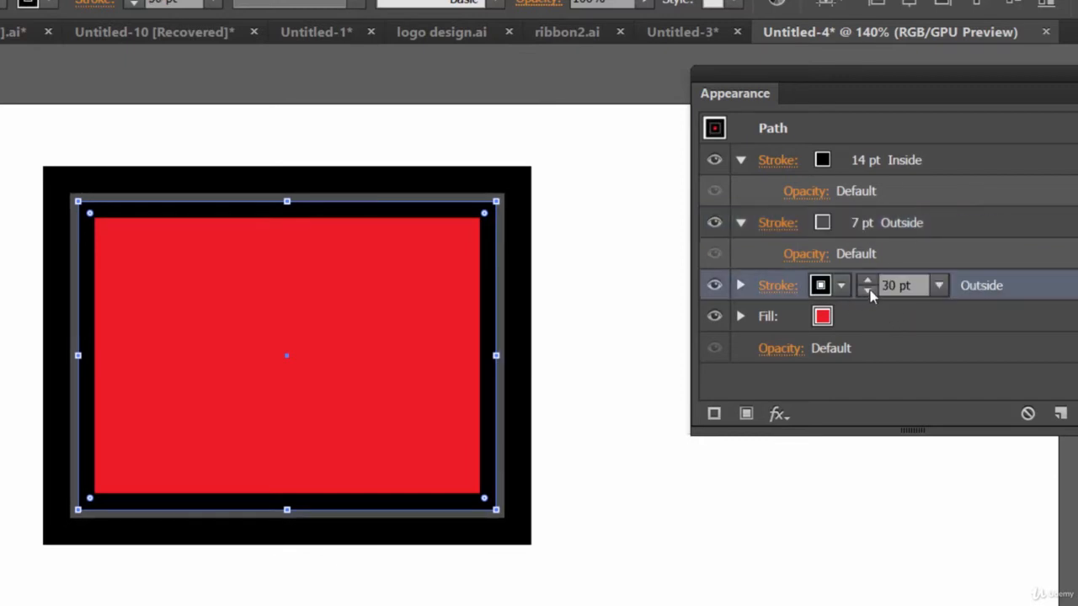
{"action": "left_click", "coordinate": [867, 291]}
{"action": "left_click", "coordinate": [868, 291]}
{"action": "left_click", "coordinate": [867, 292]}
{"action": "left_click", "coordinate": [868, 292]}
{"action": "left_click", "coordinate": [868, 292]}
{"action": "left_click", "coordinate": [867, 291]}
{"action": "left_click", "coordinate": [867, 292]}
{"action": "left_click", "coordinate": [867, 291]}
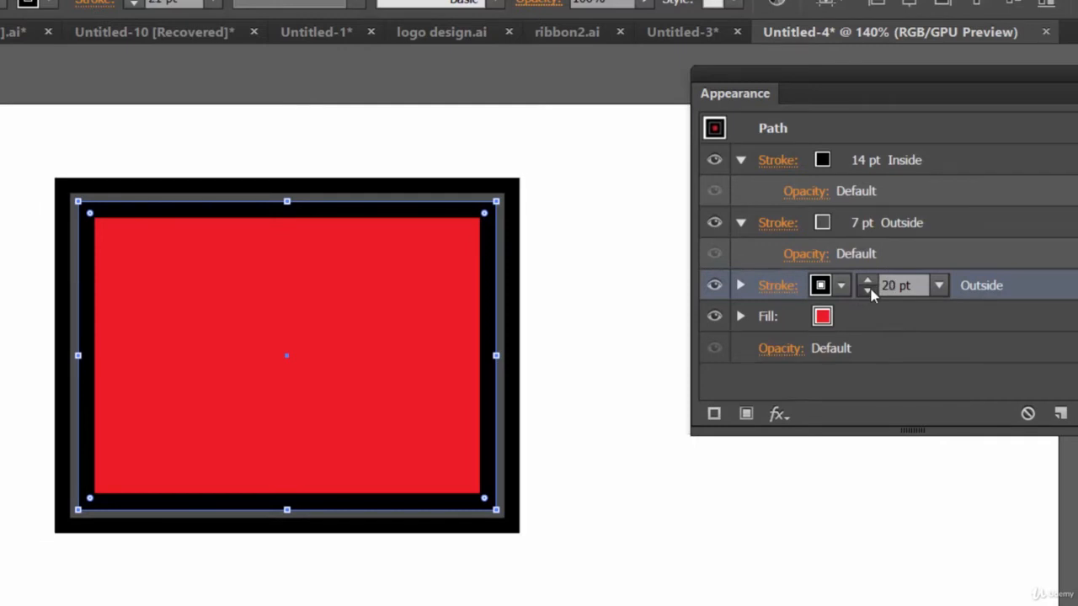
{"action": "left_click", "coordinate": [868, 291]}
{"action": "left_click", "coordinate": [869, 292]}
{"action": "left_click", "coordinate": [868, 292]}
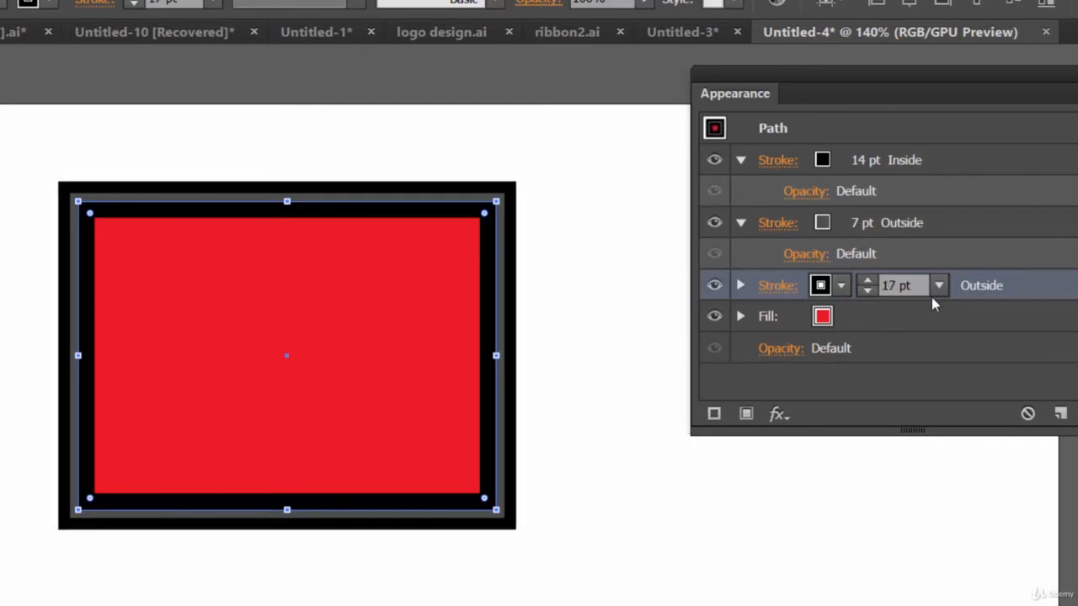
Step: Add a second fill above the rectangle's red fill and colour it orange
{"action": "left_click", "coordinate": [875, 325]}
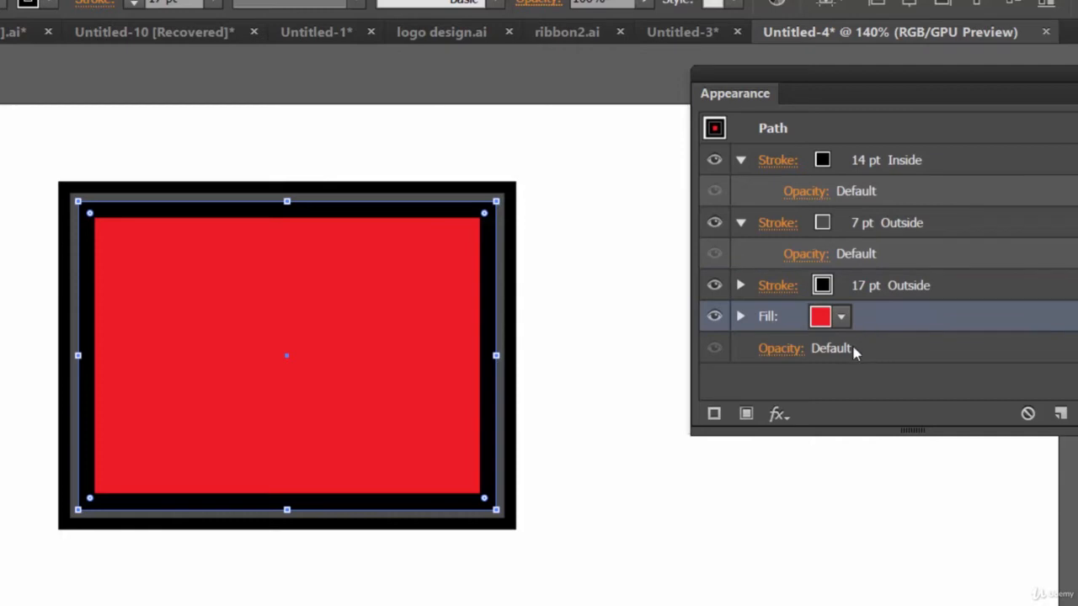
{"action": "left_click", "coordinate": [746, 413]}
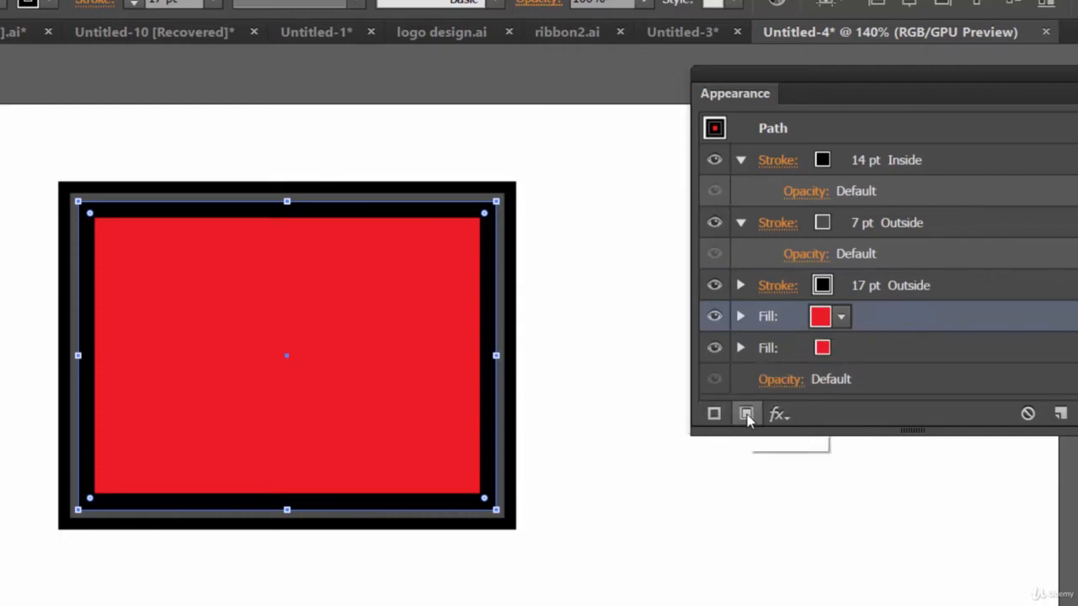
{"action": "left_click", "coordinate": [841, 317]}
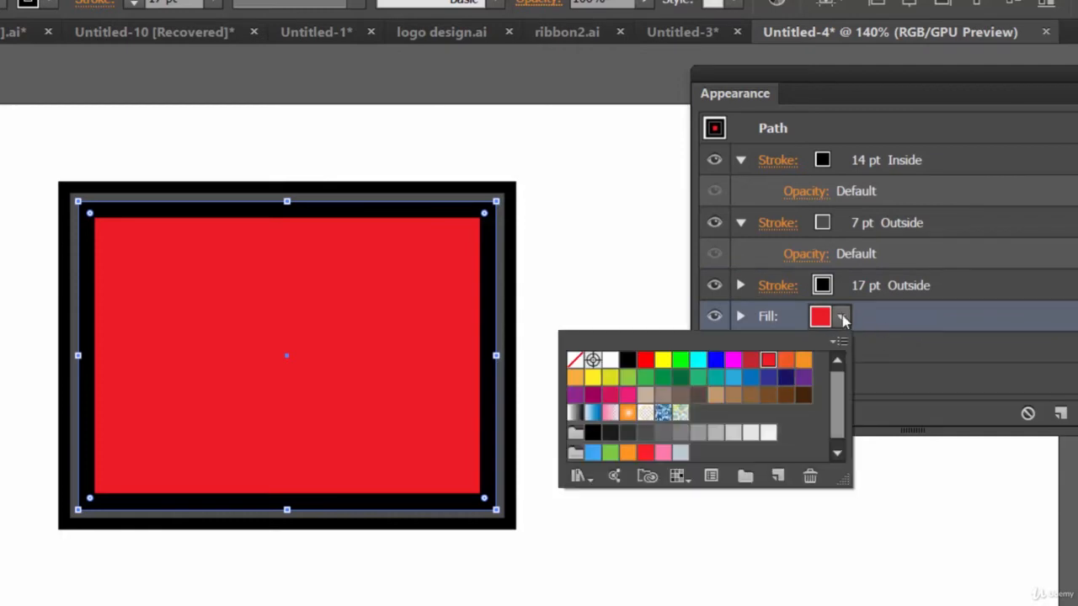
{"action": "left_click", "coordinate": [804, 363]}
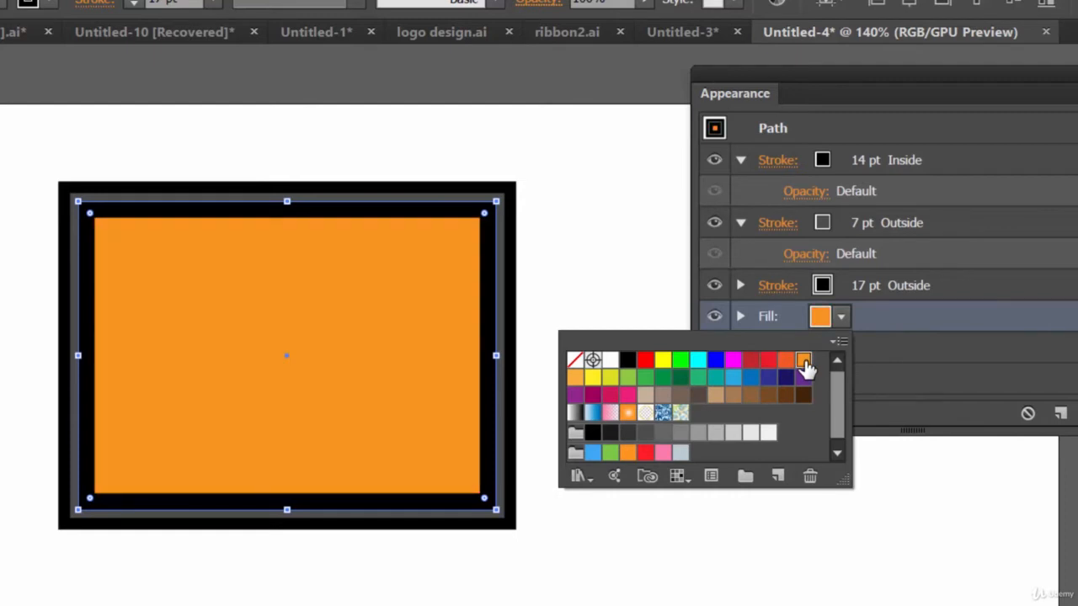
{"action": "left_click", "coordinate": [1015, 260]}
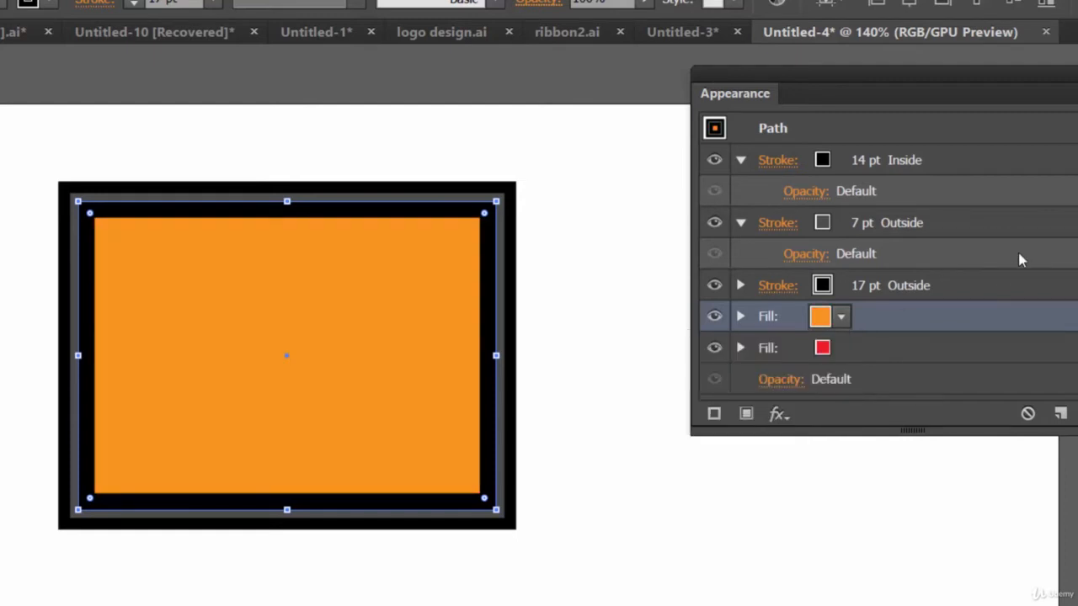
Step: Reduce the opacity of the orange fill to 52%
{"action": "left_click", "coordinate": [740, 322]}
{"action": "left_click", "coordinate": [804, 355]}
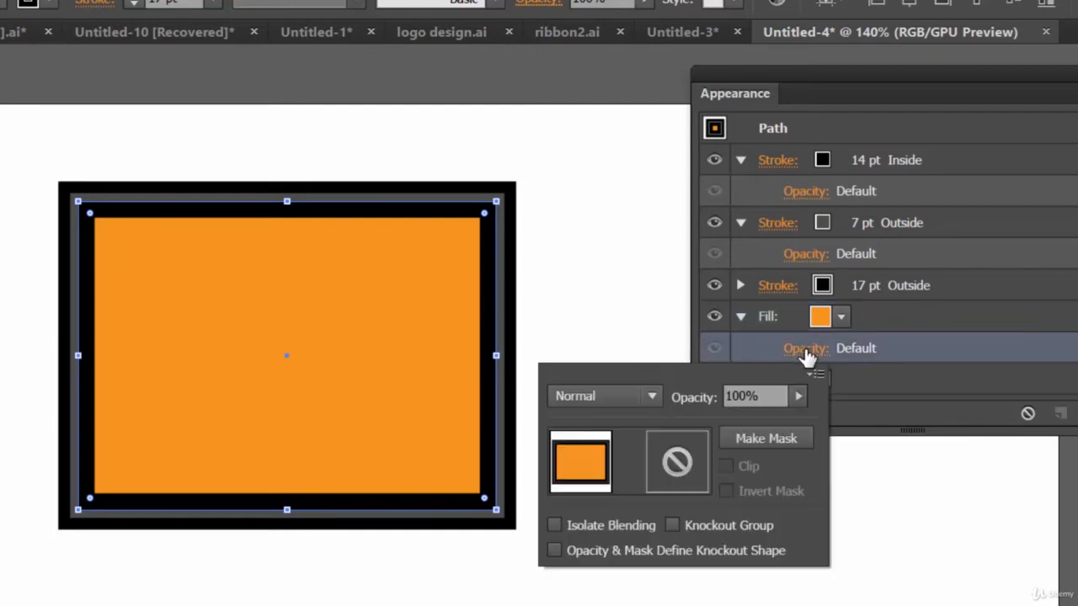
{"action": "left_click", "coordinate": [798, 395]}
{"action": "left_click_drag", "start_coordinate": [800, 419], "coordinate": [748, 429]}
{"action": "left_click", "coordinate": [1018, 262]}
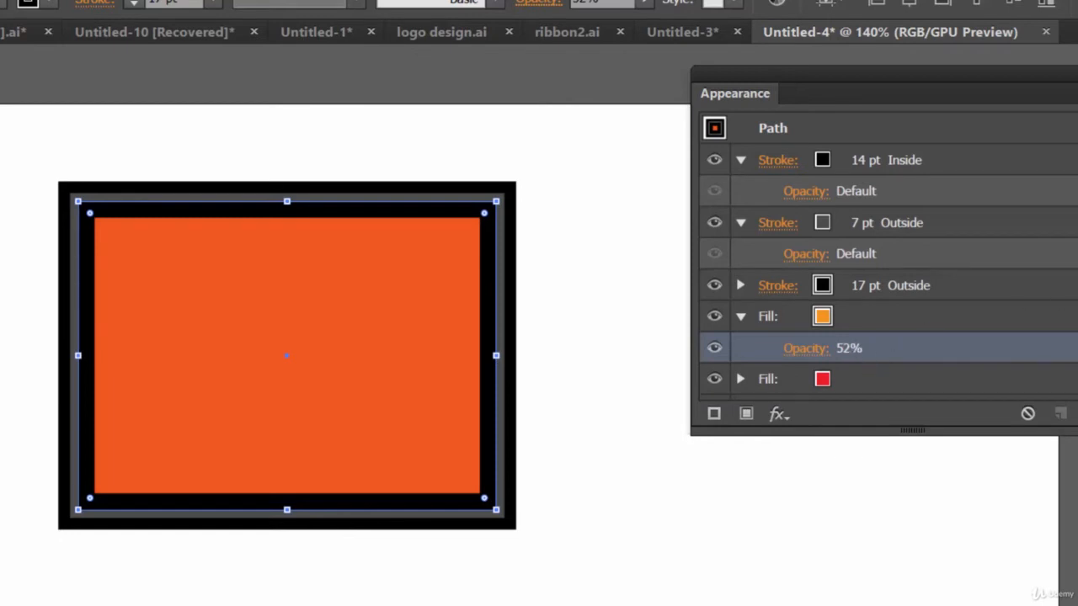
{"action": "scroll", "coordinate": [890, 312], "scroll_direction": "down", "scroll_amount": 1}
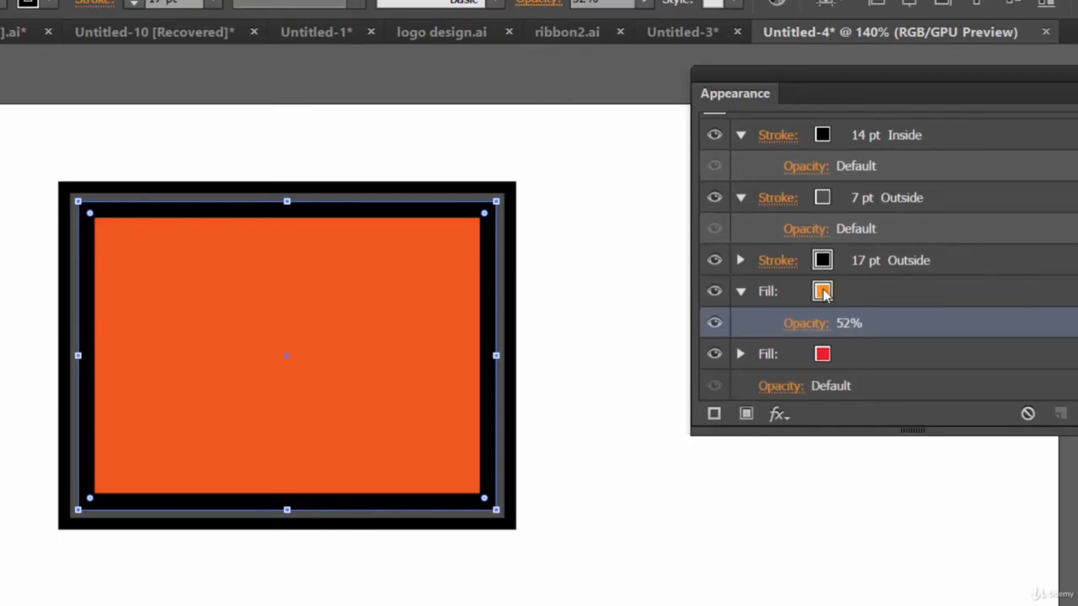
{"action": "left_click", "coordinate": [854, 360]}
{"action": "left_click", "coordinate": [843, 356]}
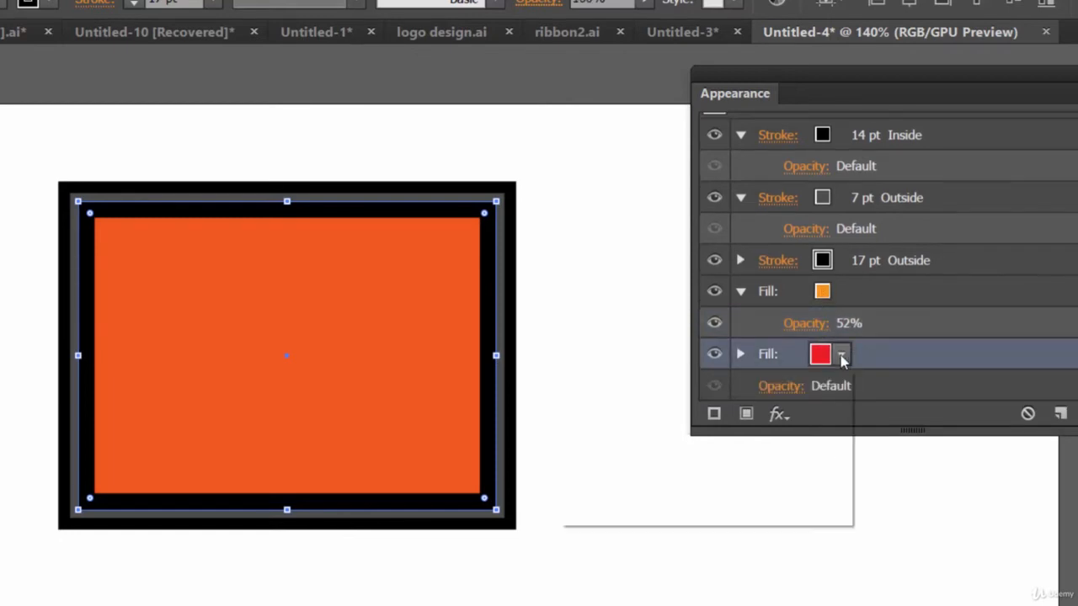
{"action": "left_click", "coordinate": [842, 356]}
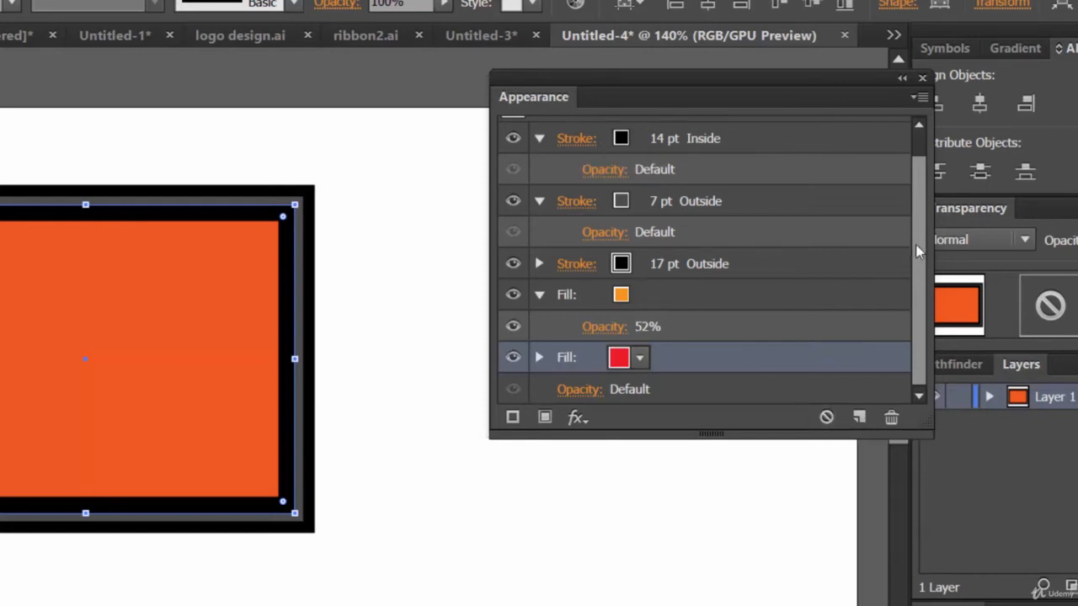
{"action": "left_click_drag", "start_coordinate": [917, 245], "coordinate": [920, 172]}
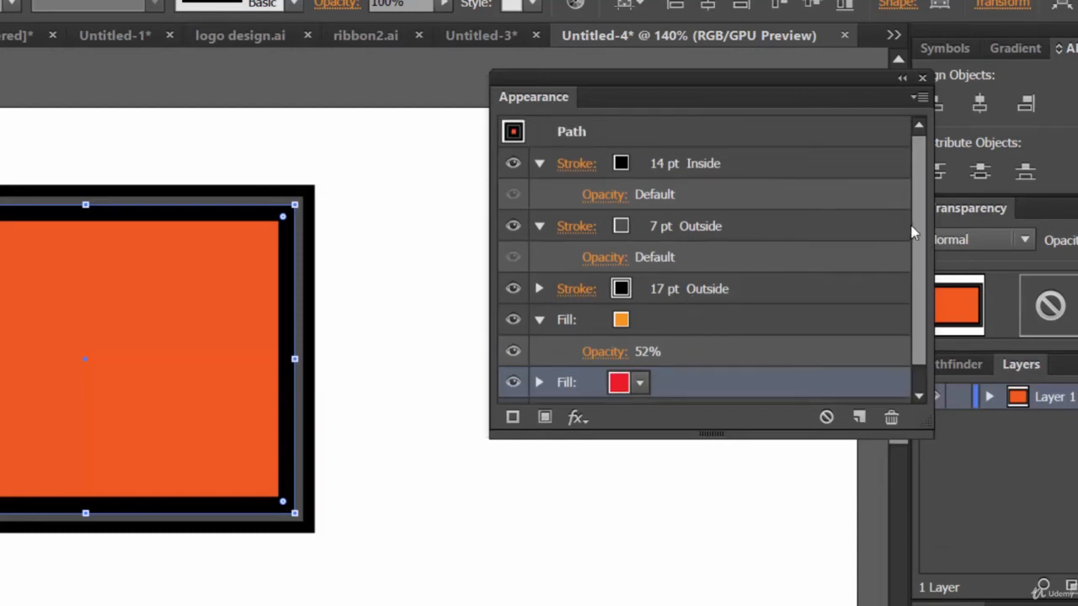
{"action": "left_click_drag", "start_coordinate": [918, 229], "coordinate": [920, 252]}
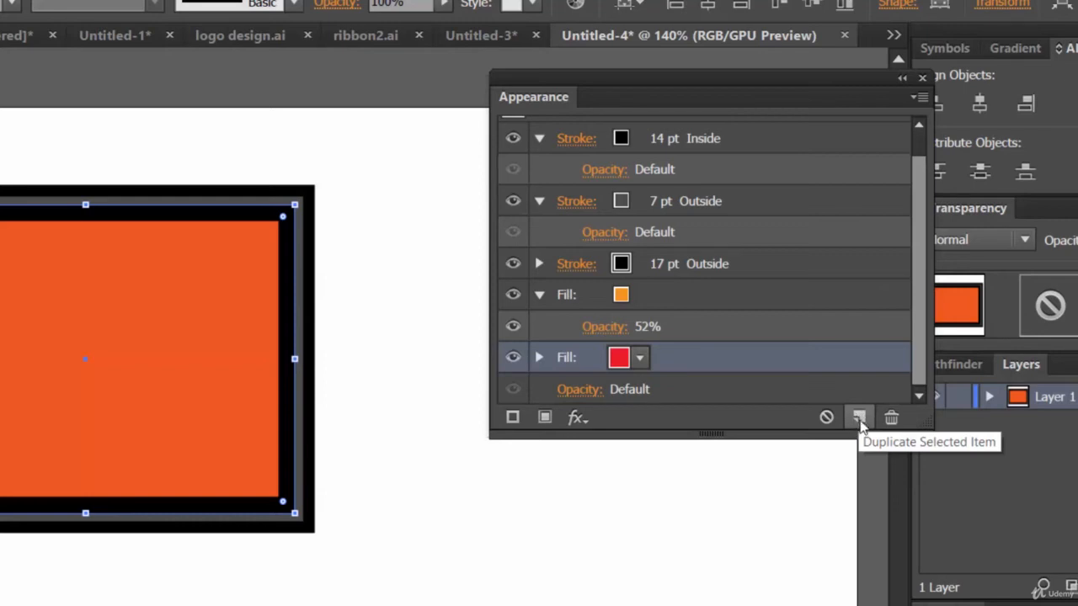
Step: Duplicate the semi-transparent orange fill in the rectangle's appearance stack
{"action": "left_click", "coordinate": [715, 327]}
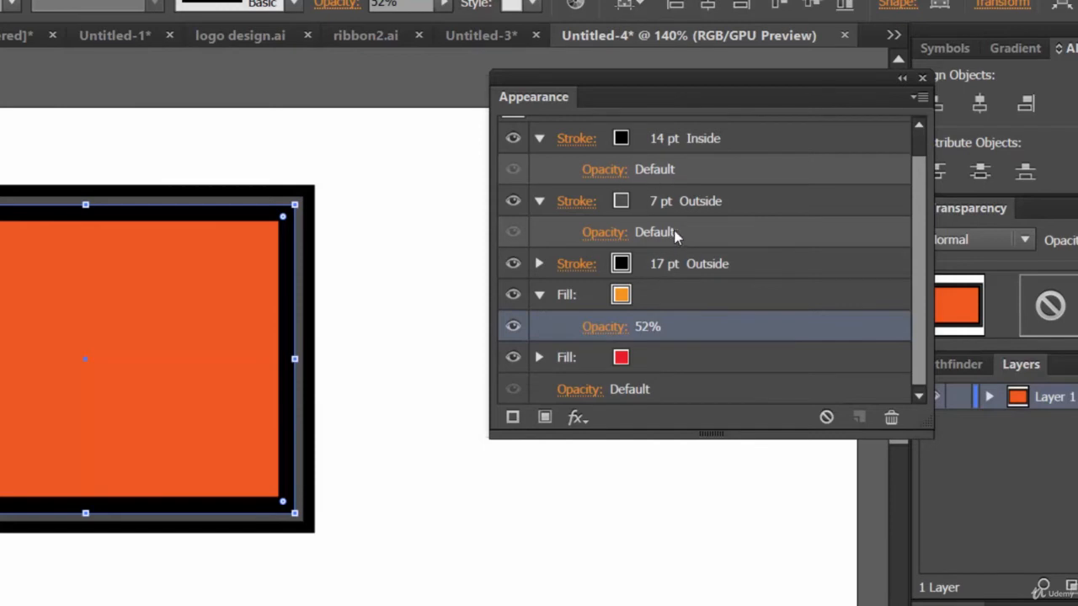
{"action": "left_click", "coordinate": [649, 271]}
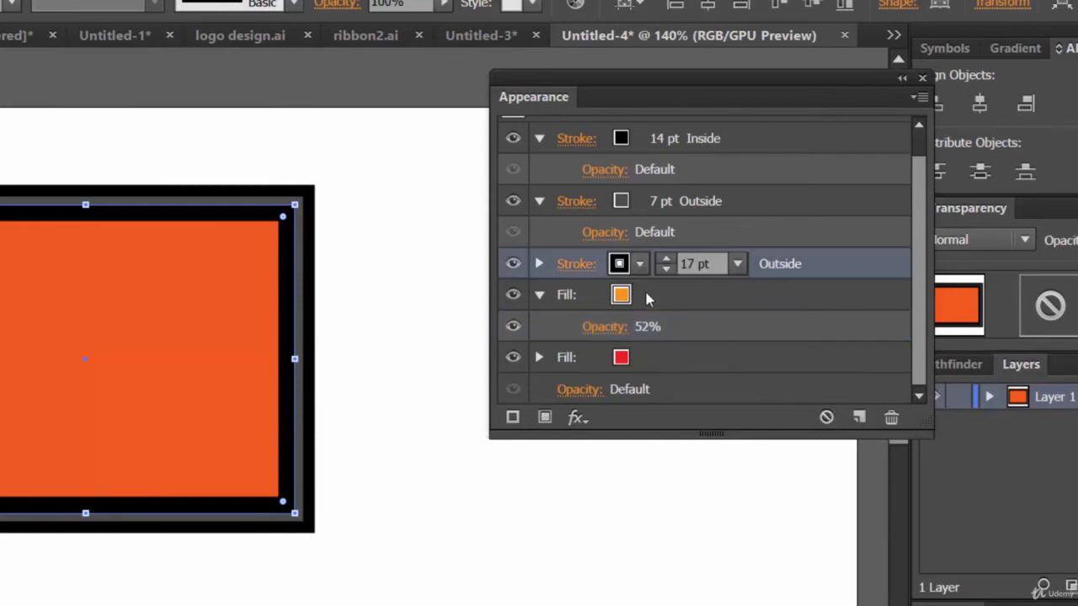
{"action": "left_click", "coordinate": [650, 293]}
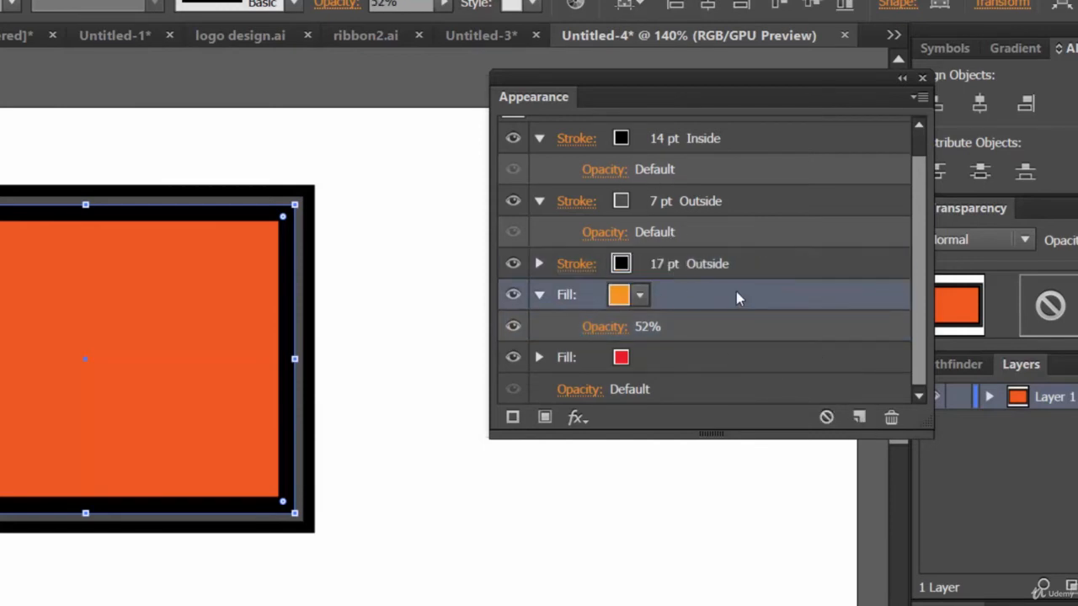
{"action": "left_click", "coordinate": [858, 416]}
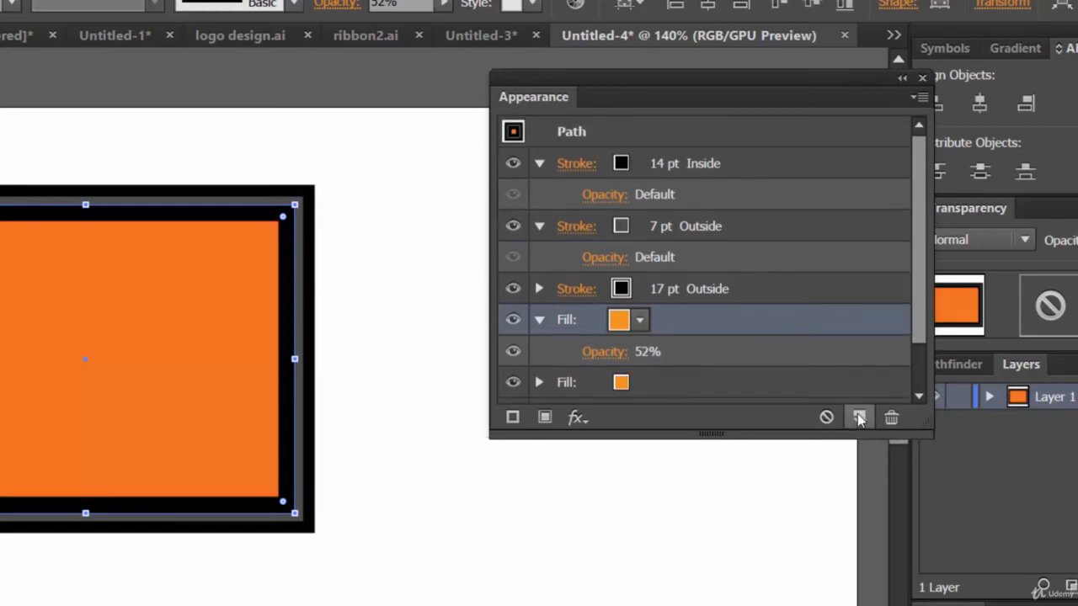
{"action": "left_click_drag", "start_coordinate": [915, 274], "coordinate": [919, 347]}
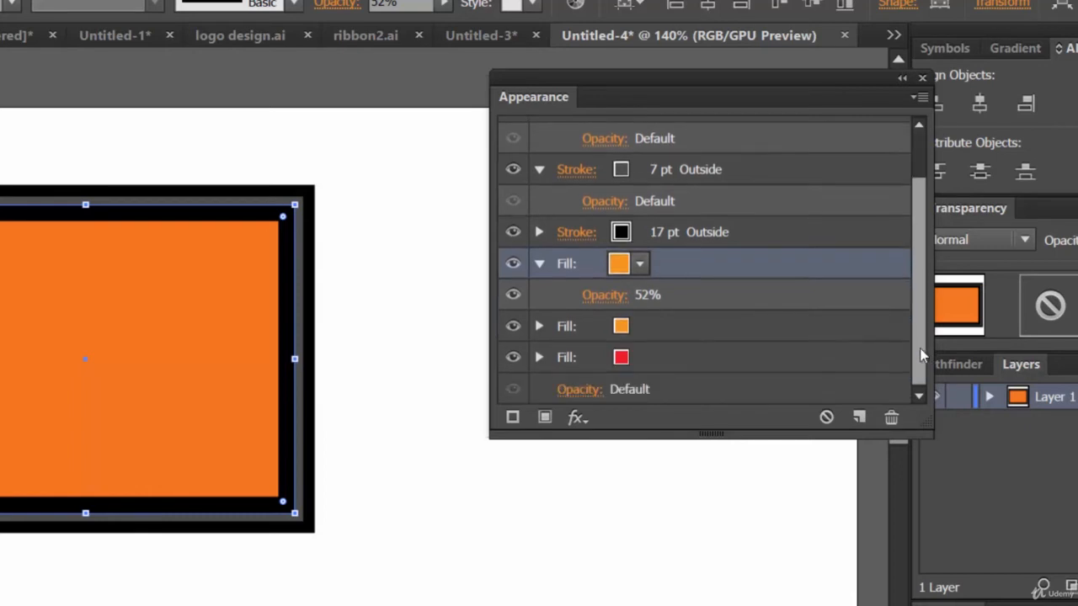
{"action": "left_click", "coordinate": [663, 334]}
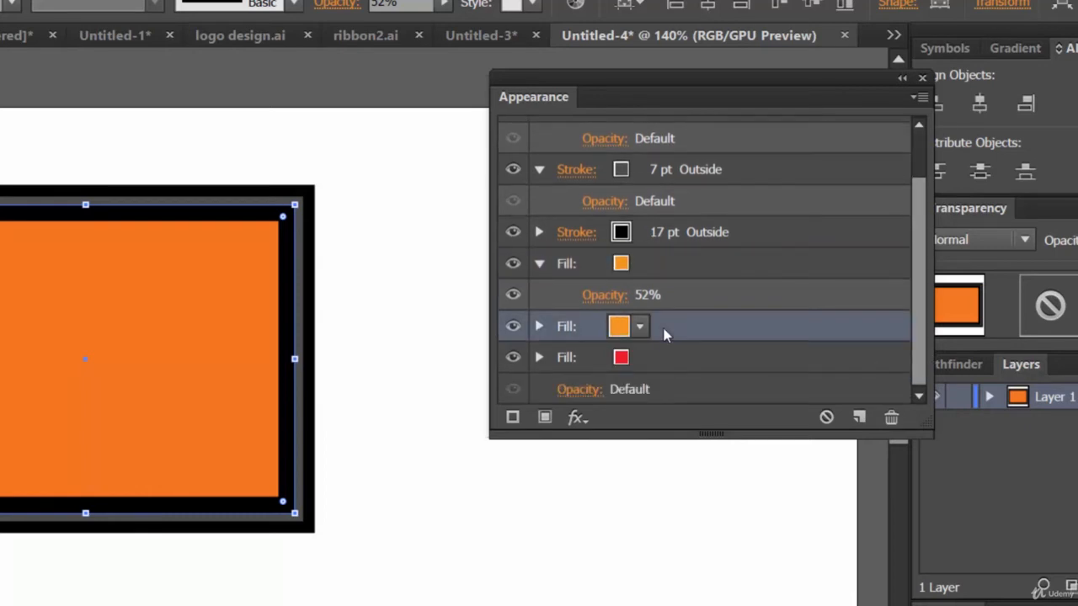
{"action": "left_click", "coordinate": [539, 327]}
{"action": "left_click", "coordinate": [540, 327]}
{"action": "left_click", "coordinate": [576, 418]}
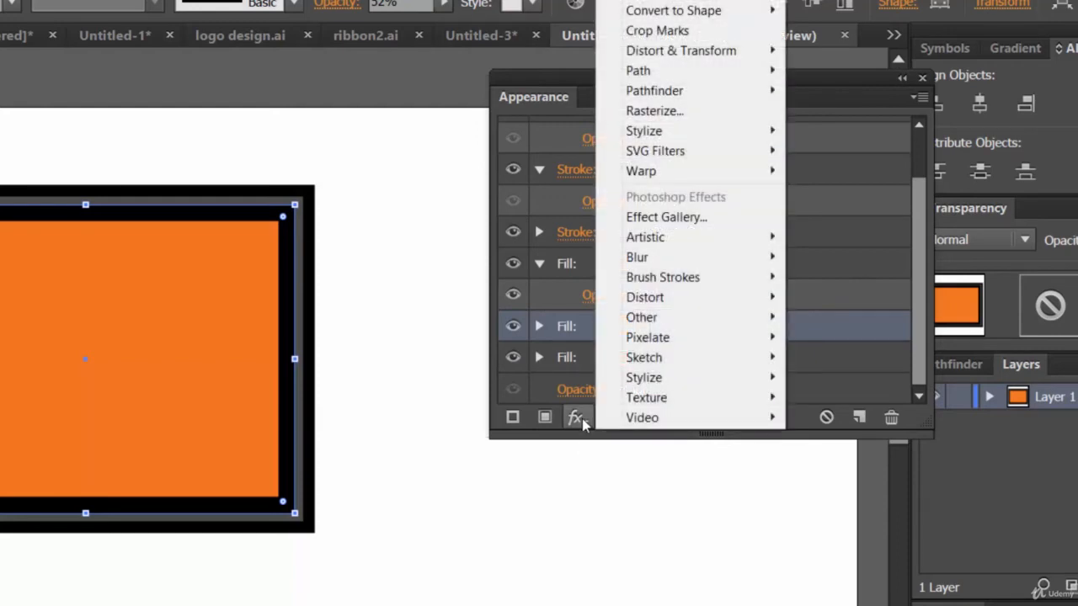
{"action": "left_click", "coordinate": [581, 419]}
{"action": "left_click", "coordinate": [580, 418]}
{"action": "left_click", "coordinate": [580, 419]}
{"action": "left_click", "coordinate": [574, 420]}
{"action": "left_click", "coordinate": [574, 414]}
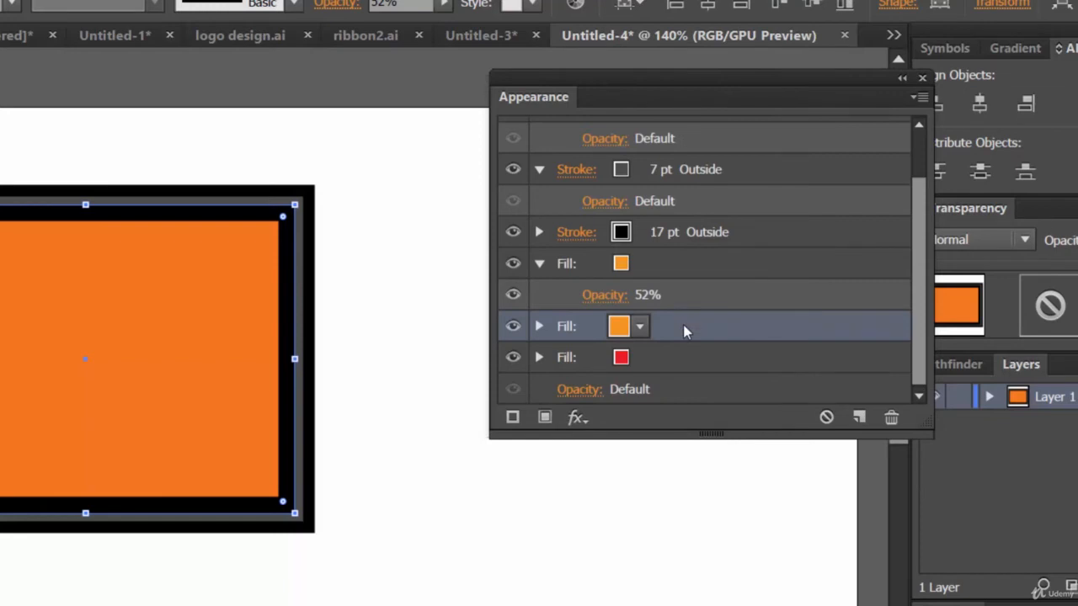
Step: Collapse the topmost orange fill's details and apply a Pixelate Crystallize effect to it with a slightly increased cell size
{"action": "left_click", "coordinate": [657, 264]}
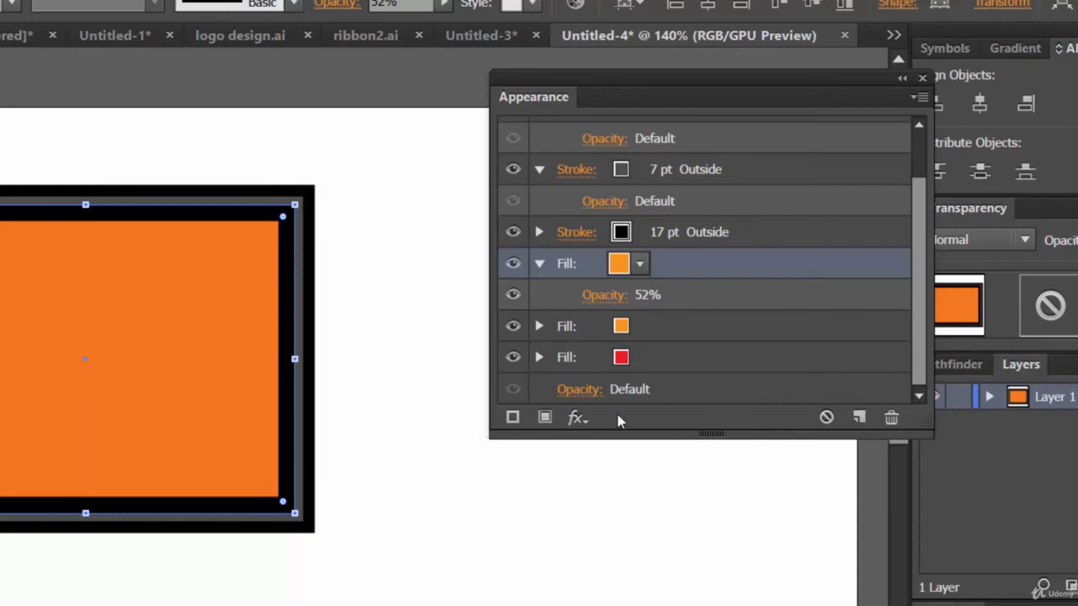
{"action": "left_click", "coordinate": [540, 265]}
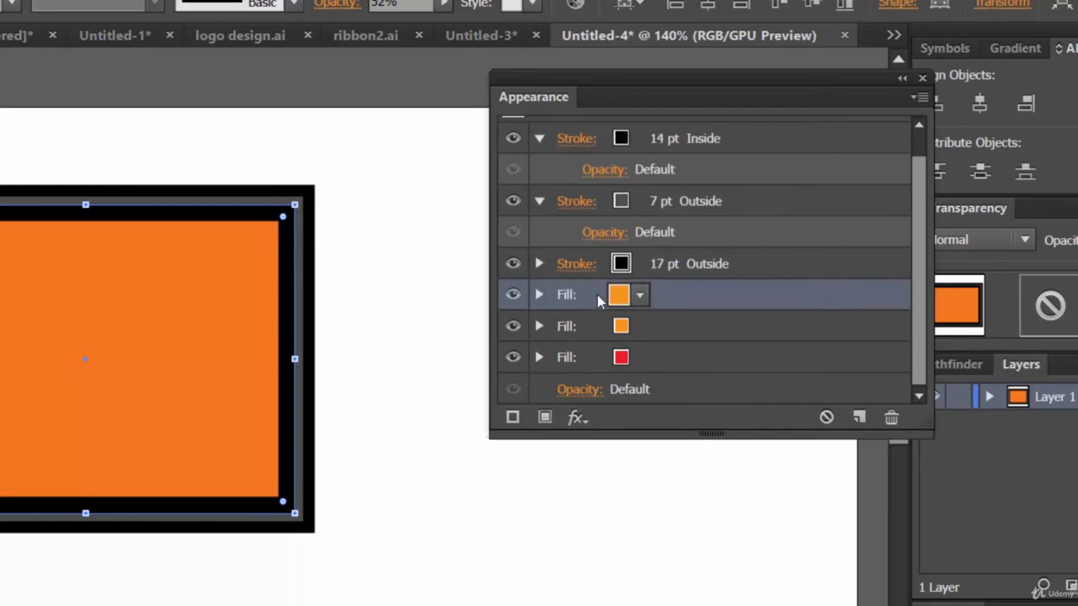
{"action": "left_click", "coordinate": [578, 417]}
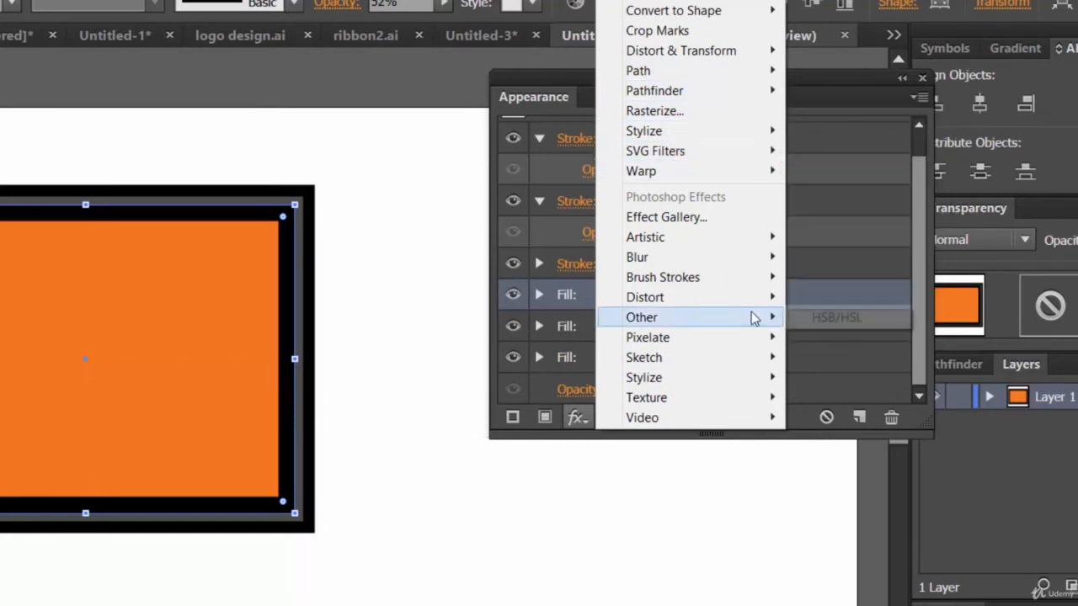
{"action": "mouse_move", "coordinate": [734, 263]}
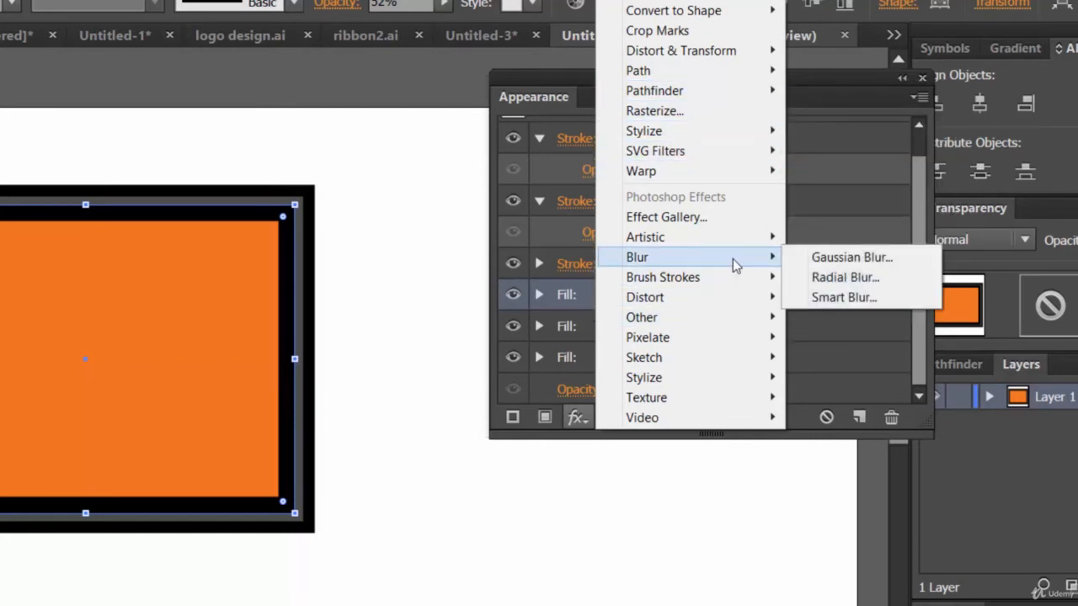
{"action": "mouse_move", "coordinate": [707, 337]}
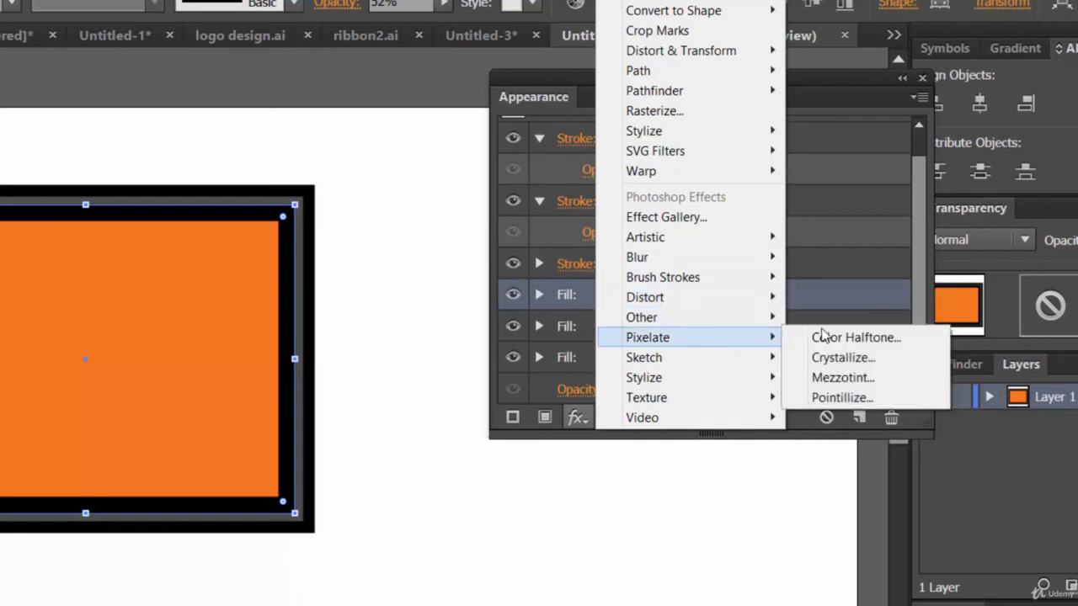
{"action": "left_click", "coordinate": [837, 356]}
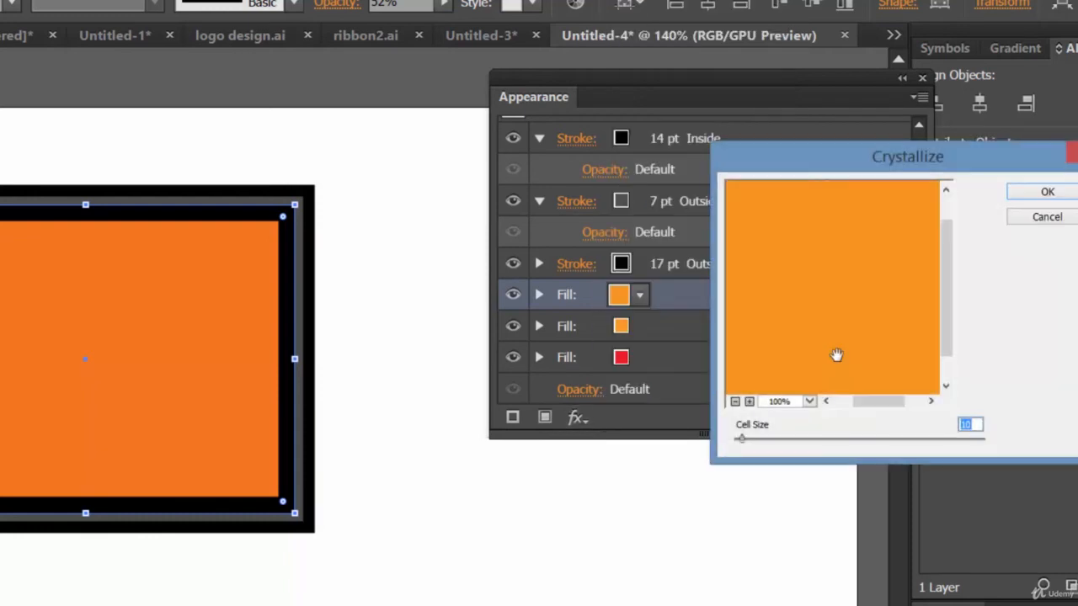
{"action": "left_click_drag", "start_coordinate": [863, 177], "coordinate": [561, 91]}
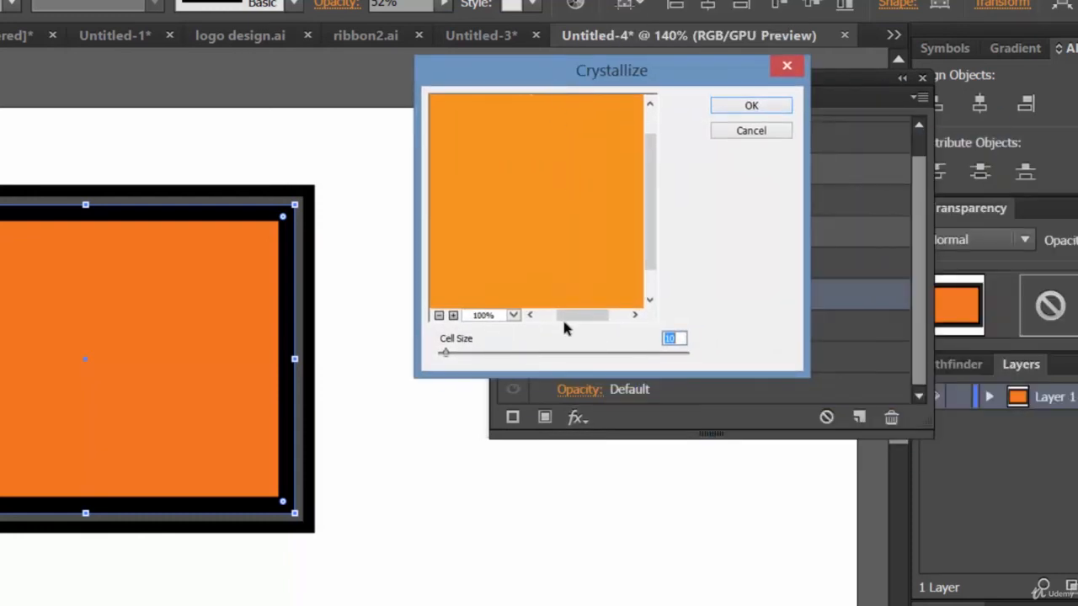
{"action": "mouse_move", "coordinate": [445, 353]}
{"action": "left_mouse_down"}
{"action": "mouse_move", "coordinate": [507, 358]}
{"action": "mouse_move", "coordinate": [441, 356]}
{"action": "mouse_move", "coordinate": [455, 358]}
{"action": "left_mouse_up"}
{"action": "left_click", "coordinate": [751, 106]}
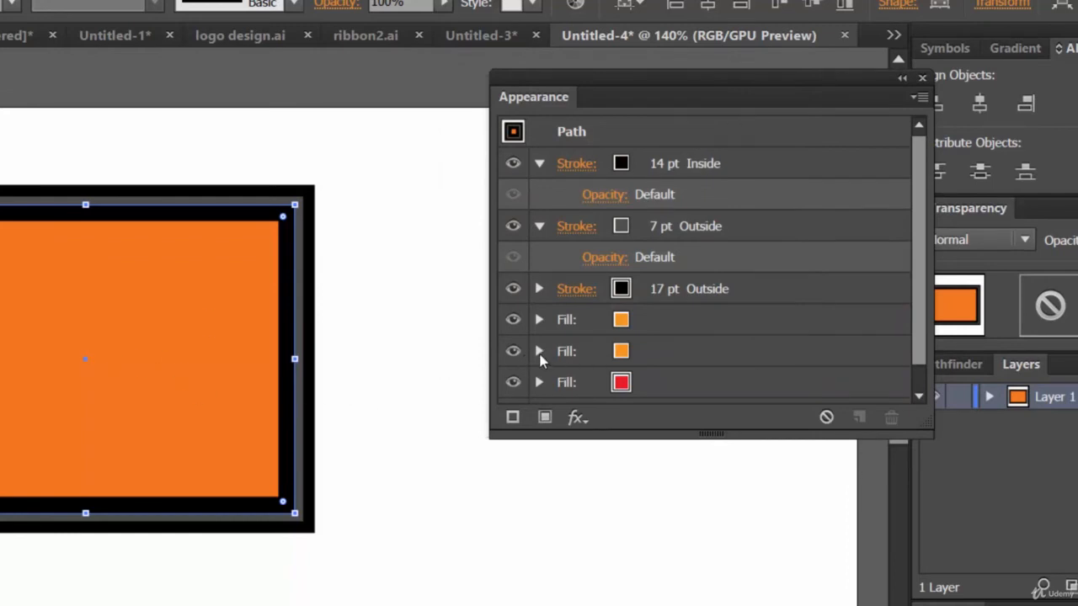
Step: Move the lower orange fill above the other orange fill in the appearance stack
{"action": "left_click", "coordinate": [655, 354]}
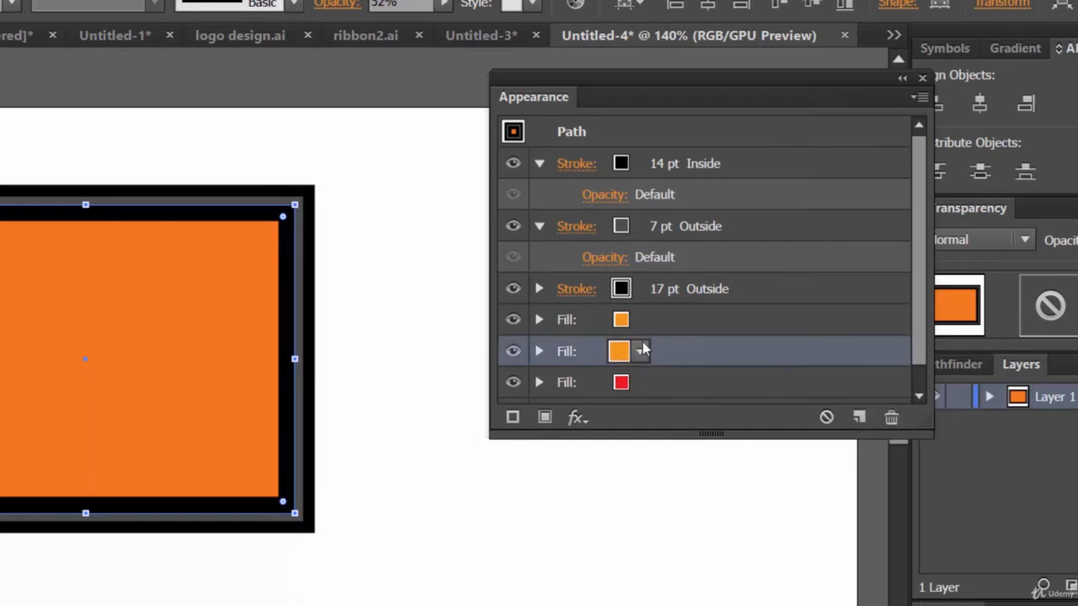
{"action": "left_click_drag", "start_coordinate": [642, 350], "coordinate": [658, 316]}
{"action": "scroll", "coordinate": [915, 326], "scroll_direction": "down", "scroll_amount": 1}
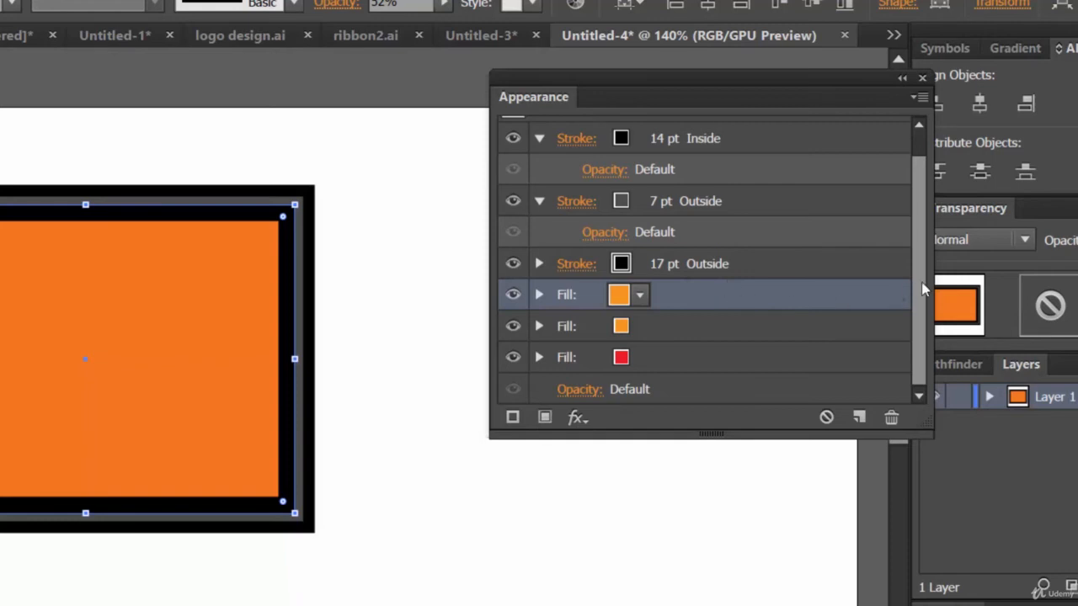
{"action": "scroll", "coordinate": [763, 277], "scroll_direction": "up", "scroll_amount": 1}
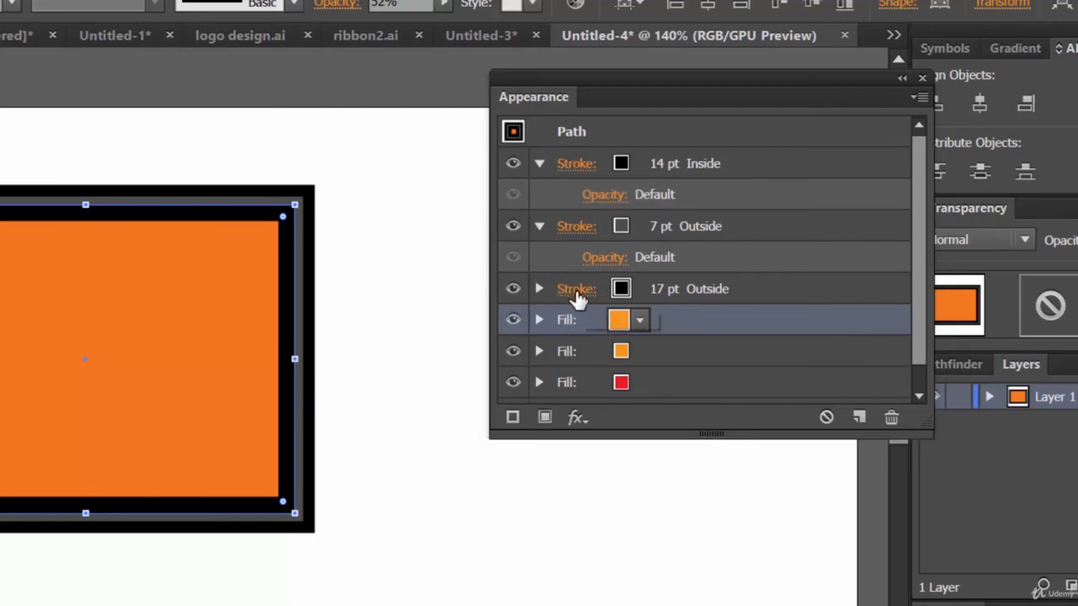
Step: Start a Zig Zag distortion on the 17 pt outside stroke with the preview on, keeping the artwork in view
{"action": "left_click", "coordinate": [727, 292]}
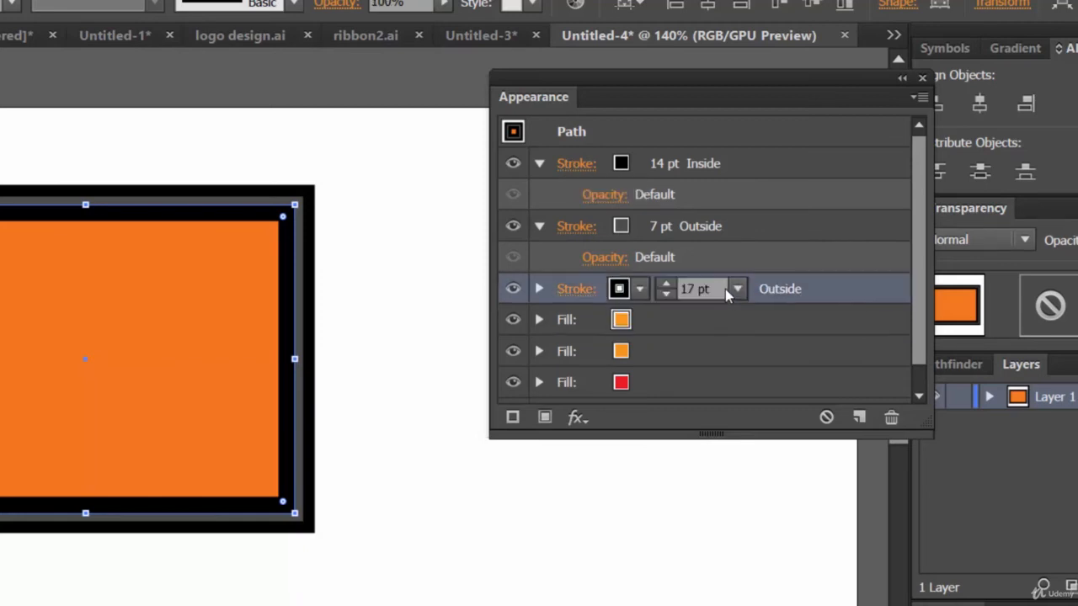
{"action": "left_click", "coordinate": [583, 293]}
{"action": "left_click", "coordinate": [836, 289]}
{"action": "left_click", "coordinate": [576, 418]}
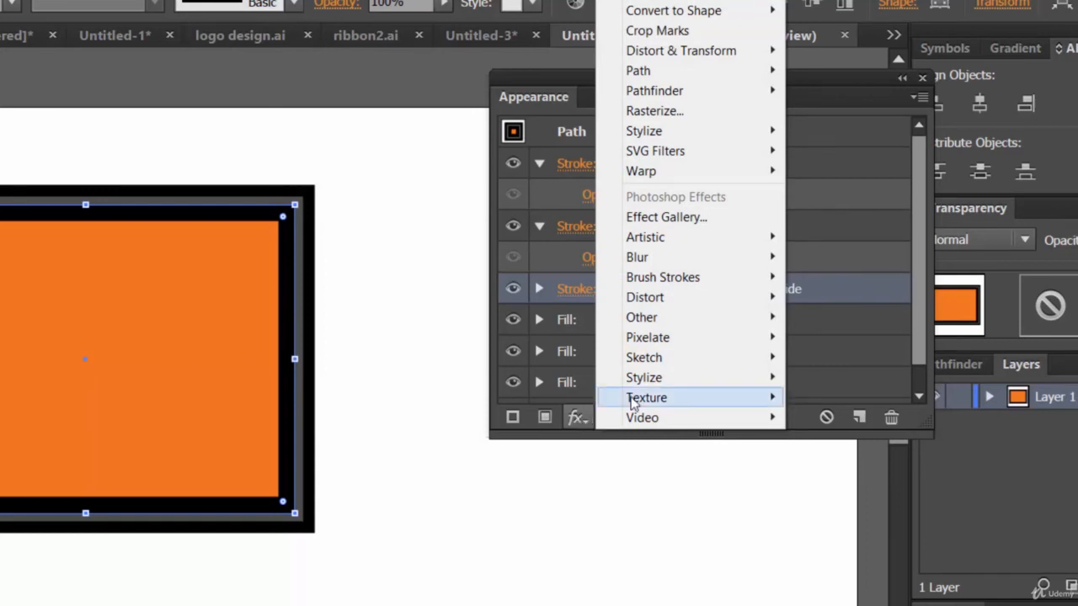
{"action": "mouse_move", "coordinate": [707, 337]}
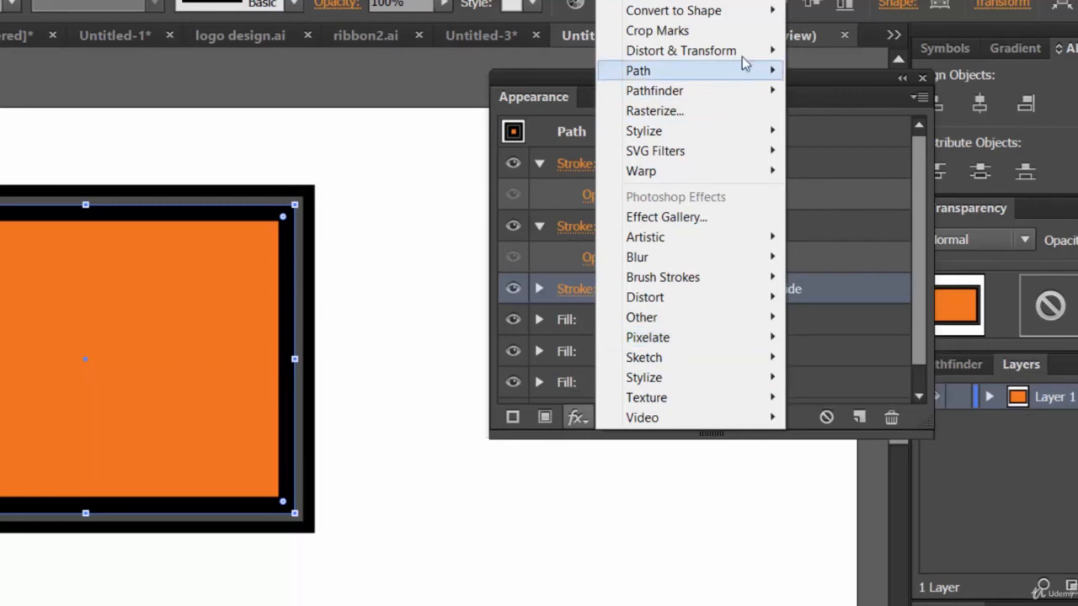
{"action": "mouse_move", "coordinate": [749, 53]}
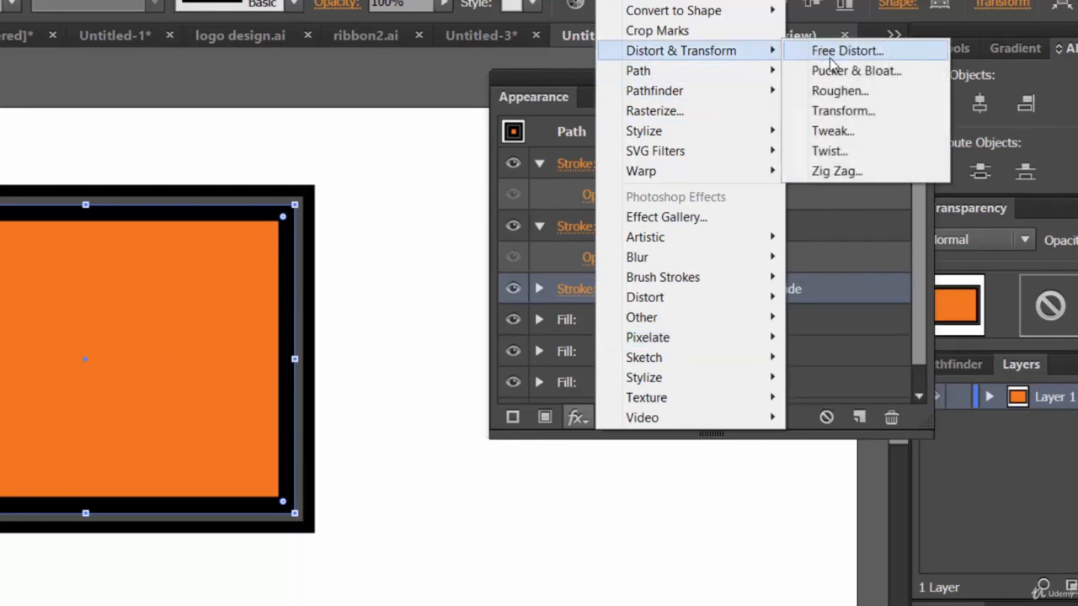
{"action": "left_click", "coordinate": [830, 172]}
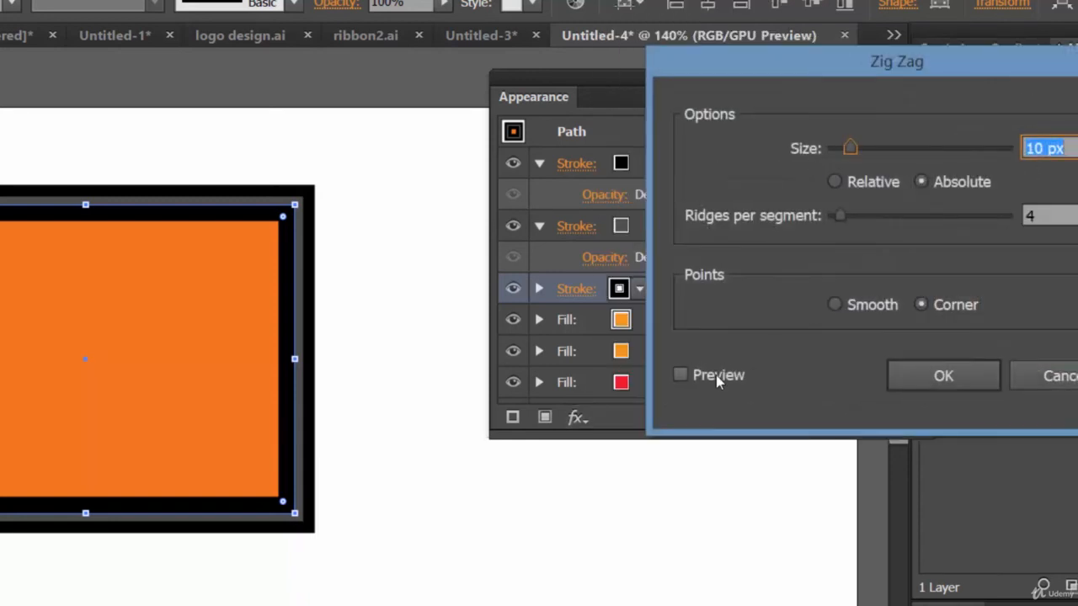
{"action": "left_click", "coordinate": [717, 375]}
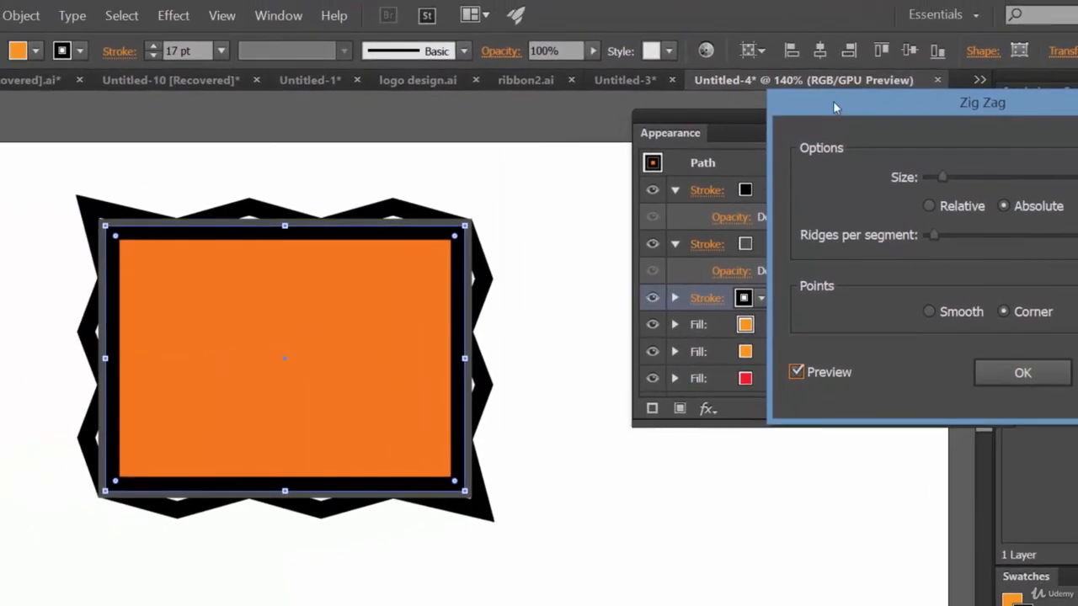
{"action": "left_click_drag", "start_coordinate": [833, 102], "coordinate": [674, 83]}
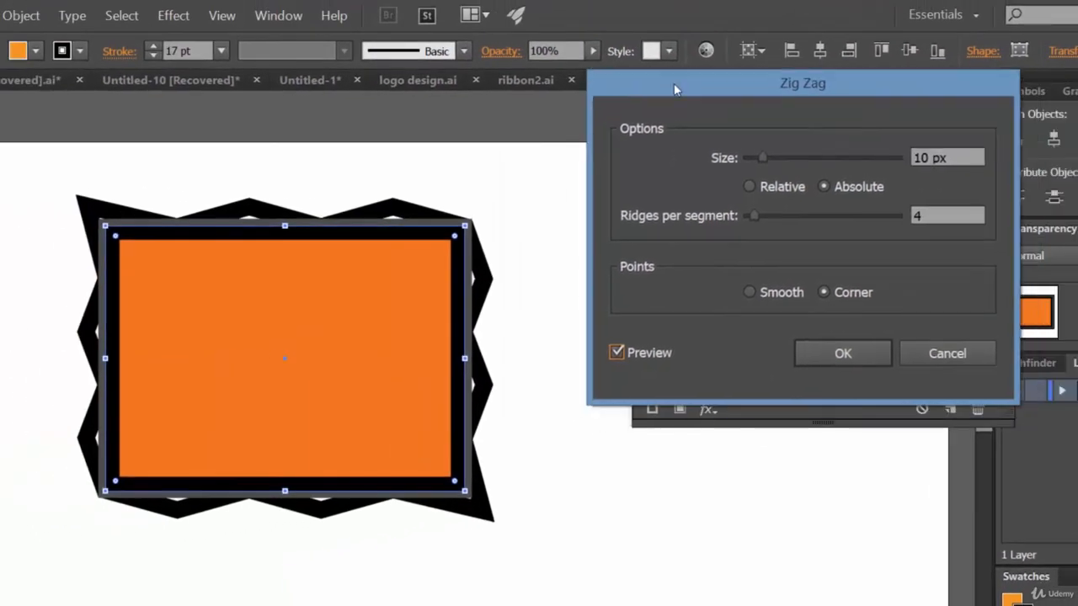
Step: Set the zig zag size to 3 px with 38 ridges per segment and corner points
{"action": "left_click_drag", "start_coordinate": [765, 160], "coordinate": [754, 156]}
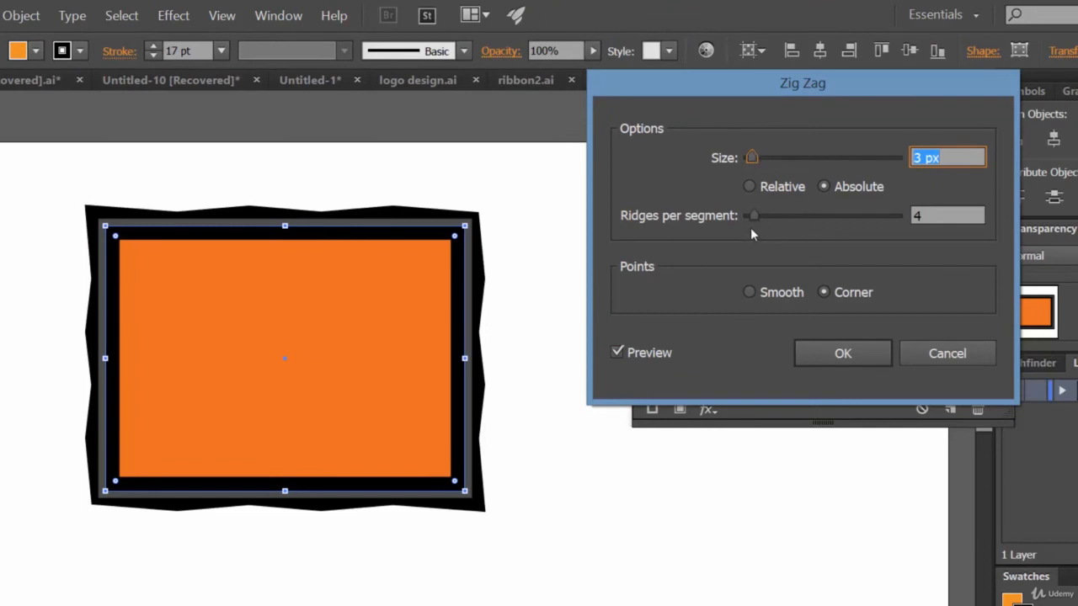
{"action": "left_click_drag", "start_coordinate": [756, 216], "coordinate": [806, 219]}
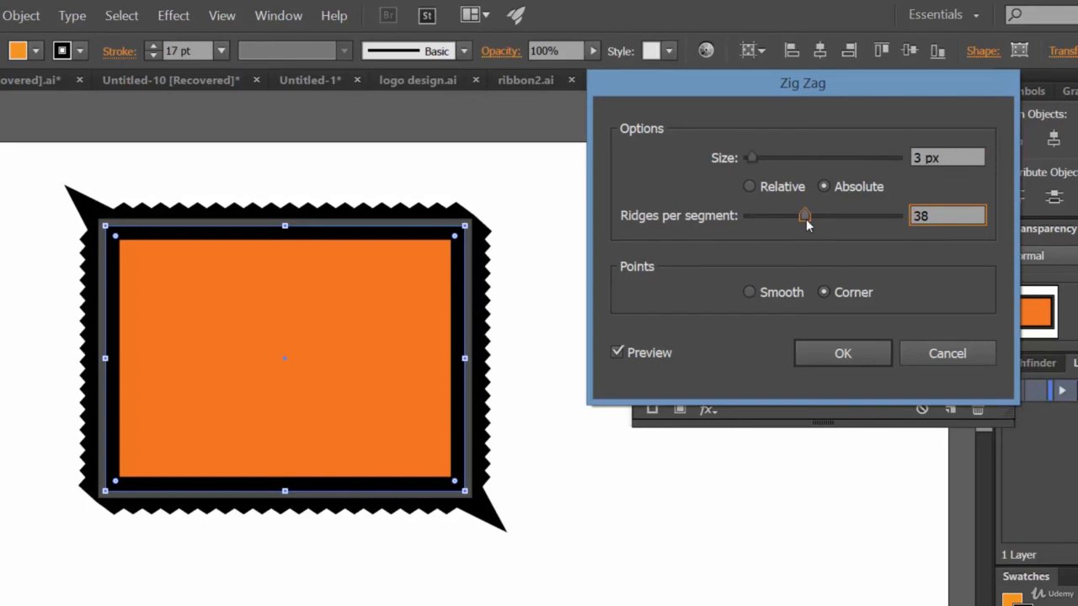
{"action": "left_click", "coordinate": [785, 291]}
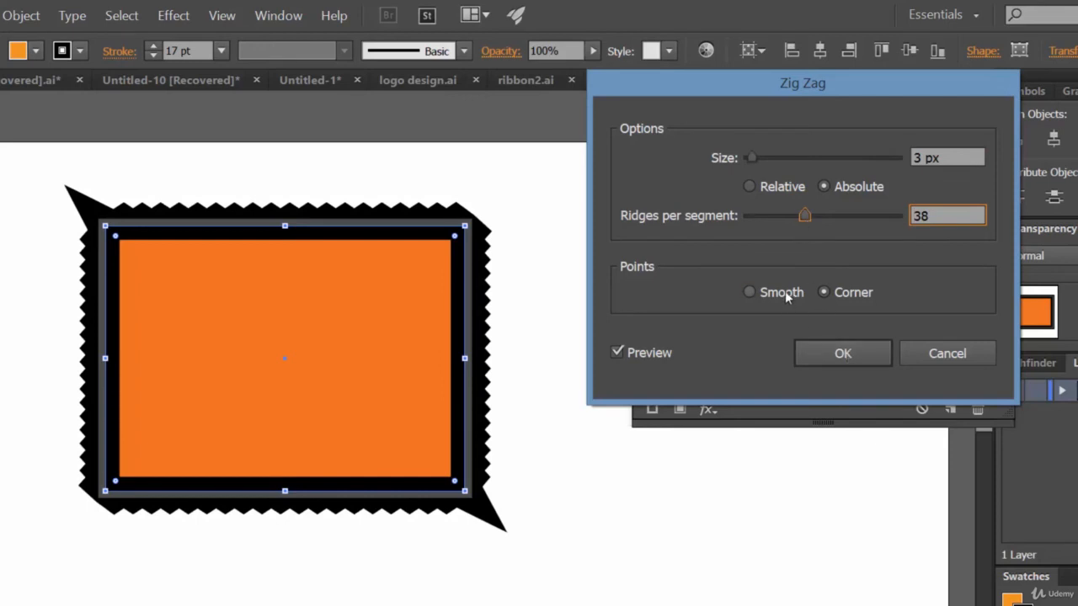
{"action": "left_click", "coordinate": [850, 292]}
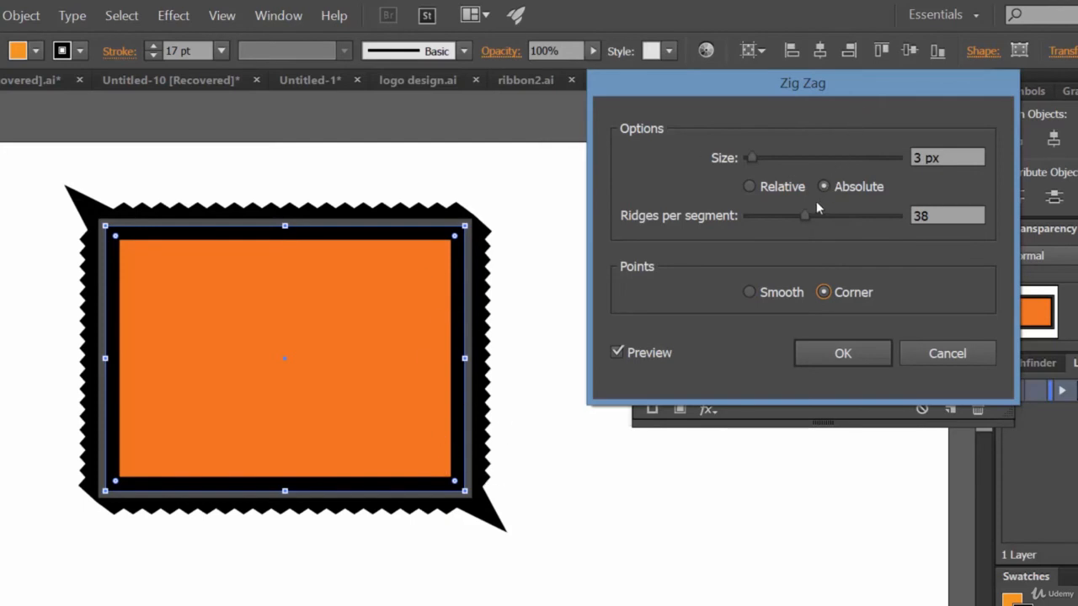
Step: Keep the zig zag size absolute at 3 px, set 34 ridges per segment, and apply the effect
{"action": "left_click", "coordinate": [789, 187]}
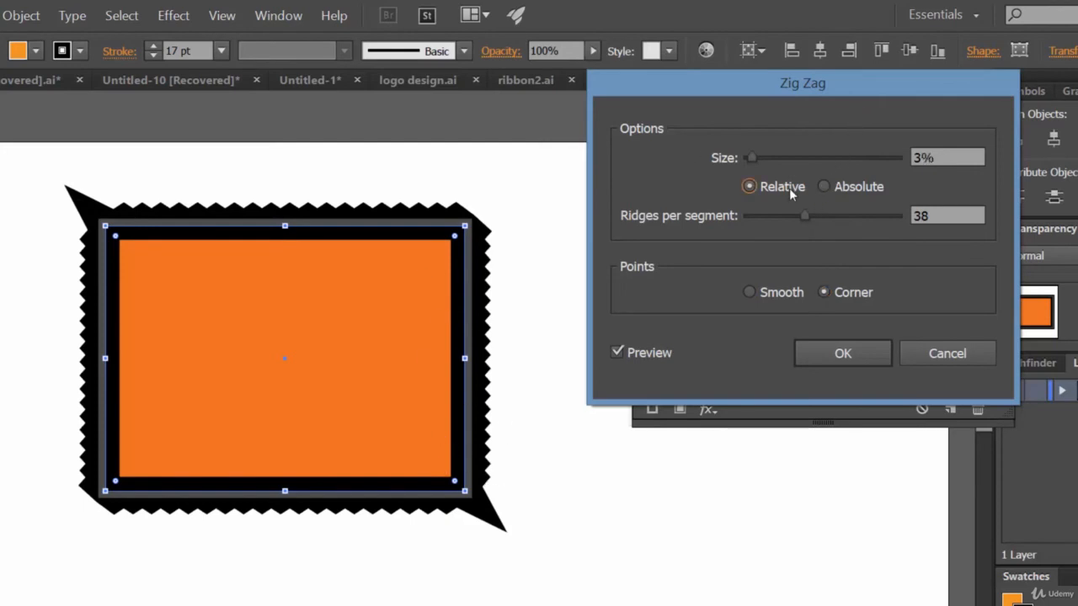
{"action": "left_click", "coordinate": [848, 188]}
{"action": "mouse_move", "coordinate": [754, 158]}
{"action": "left_mouse_down"}
{"action": "mouse_move", "coordinate": [781, 161]}
{"action": "mouse_move", "coordinate": [751, 160]}
{"action": "left_mouse_up"}
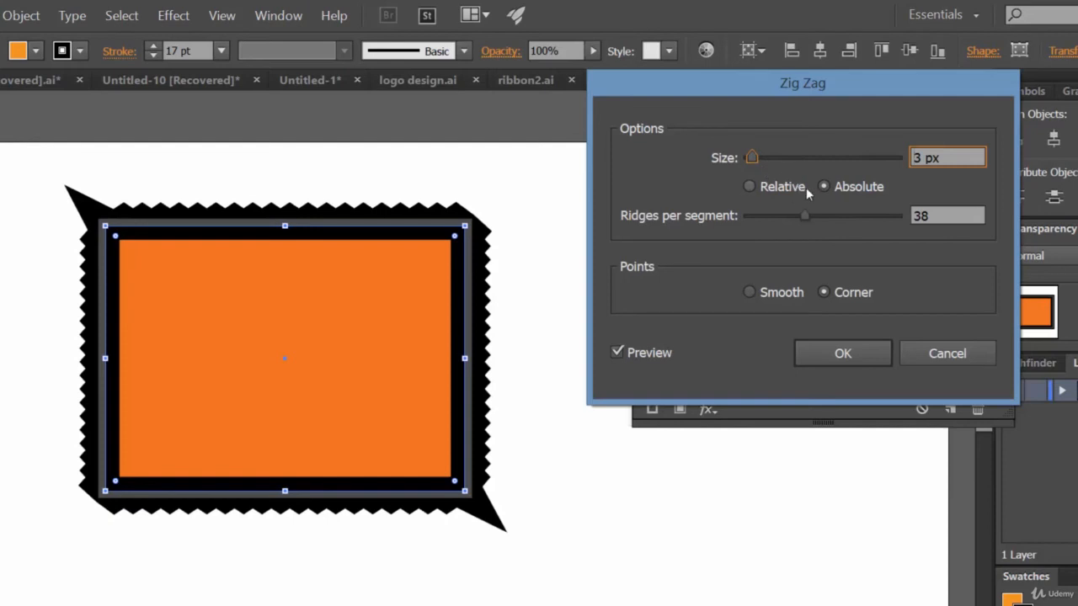
{"action": "left_click", "coordinate": [752, 159]}
{"action": "left_click_drag", "start_coordinate": [802, 219], "coordinate": [836, 222]}
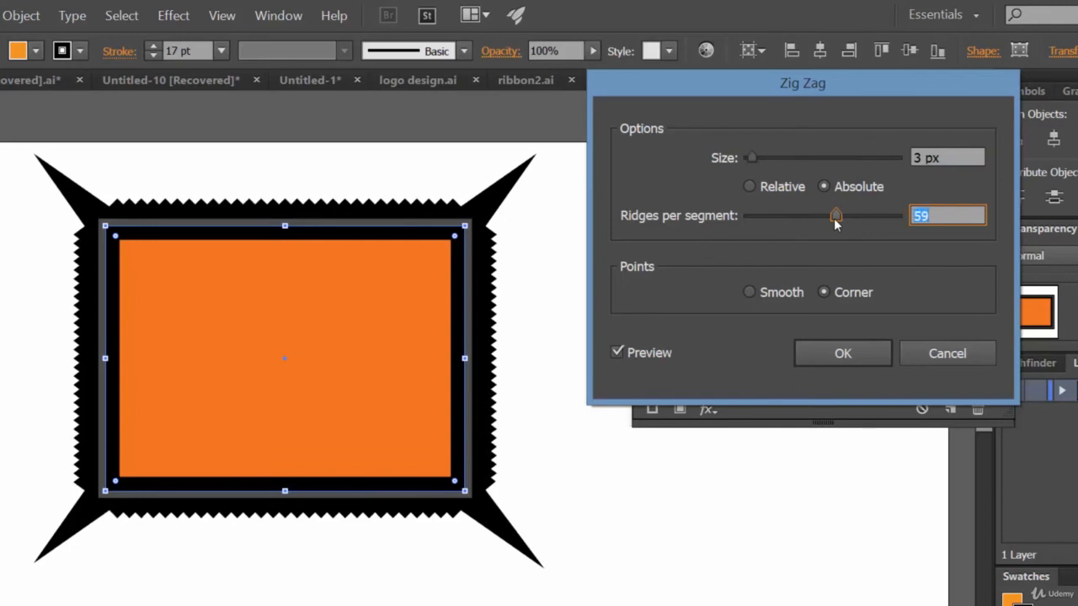
{"action": "left_click_drag", "start_coordinate": [837, 219], "coordinate": [799, 220]}
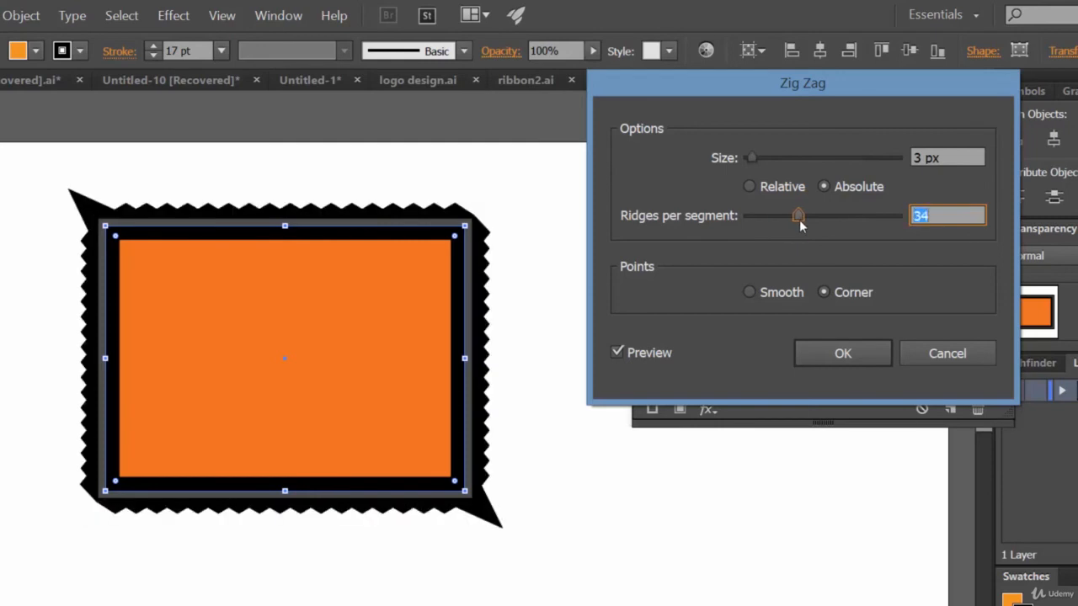
{"action": "left_click", "coordinate": [848, 353]}
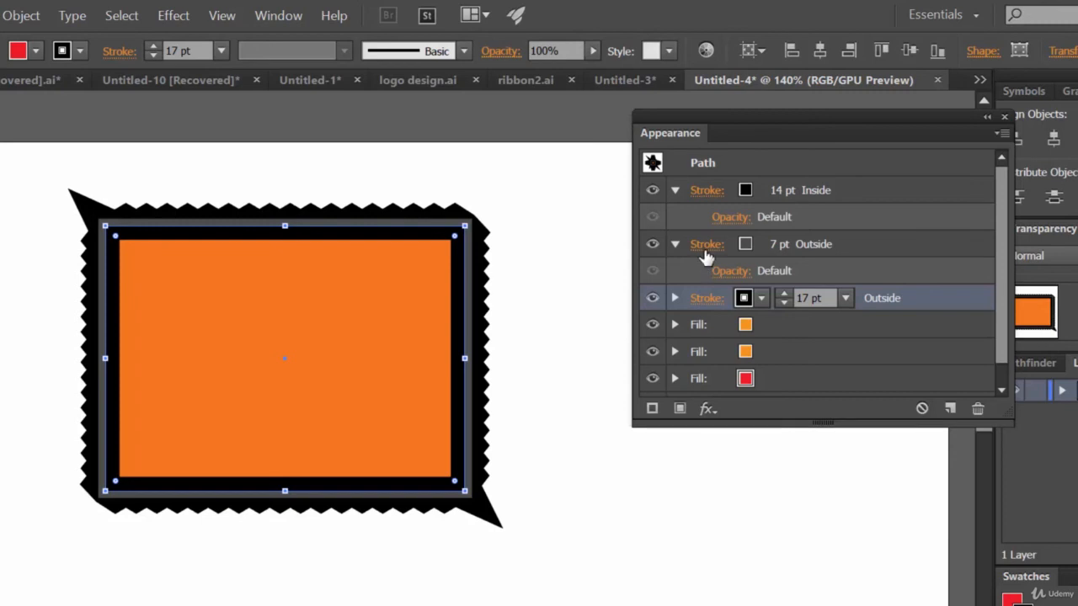
Step: Hide both orange fills in the rectangle's appearance stack
{"action": "left_click", "coordinate": [712, 328]}
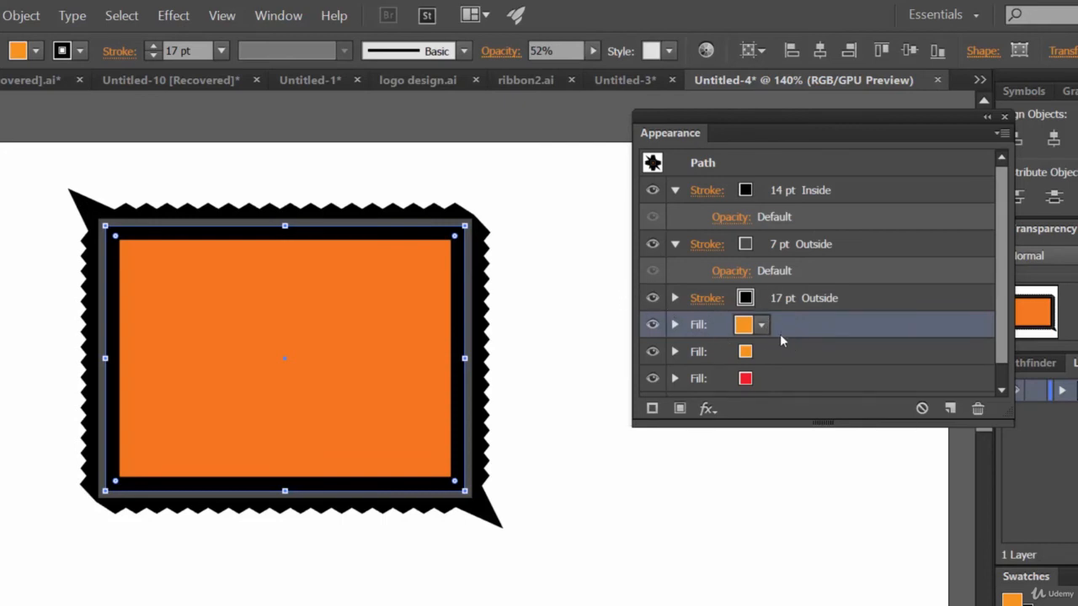
{"action": "left_click", "coordinate": [653, 326]}
{"action": "left_click", "coordinate": [653, 352]}
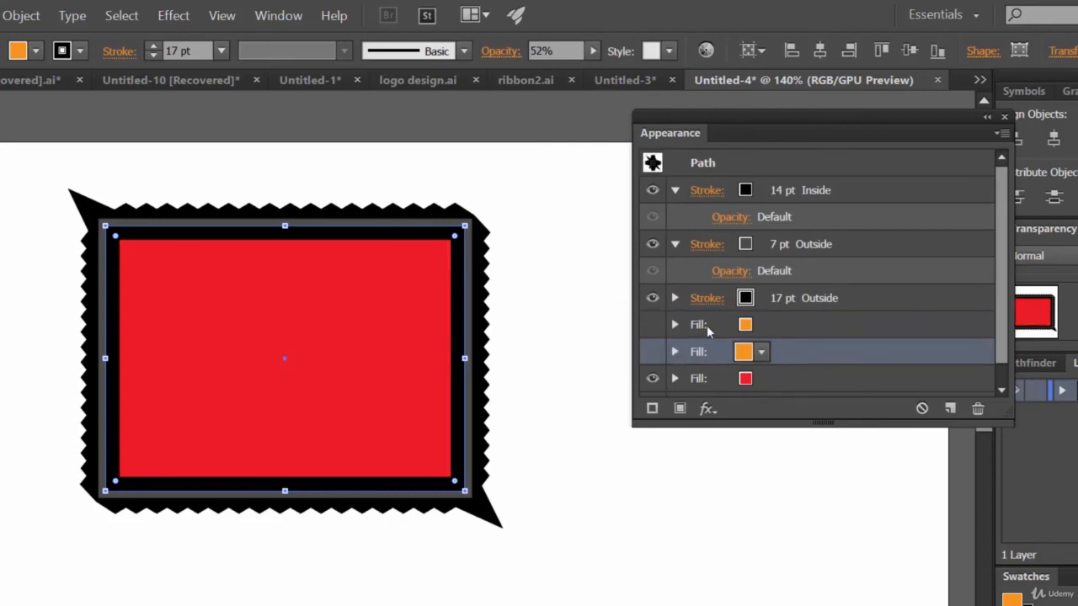
Step: Select the red fill and open the Brush Strokes effects for it
{"action": "left_click", "coordinate": [765, 380]}
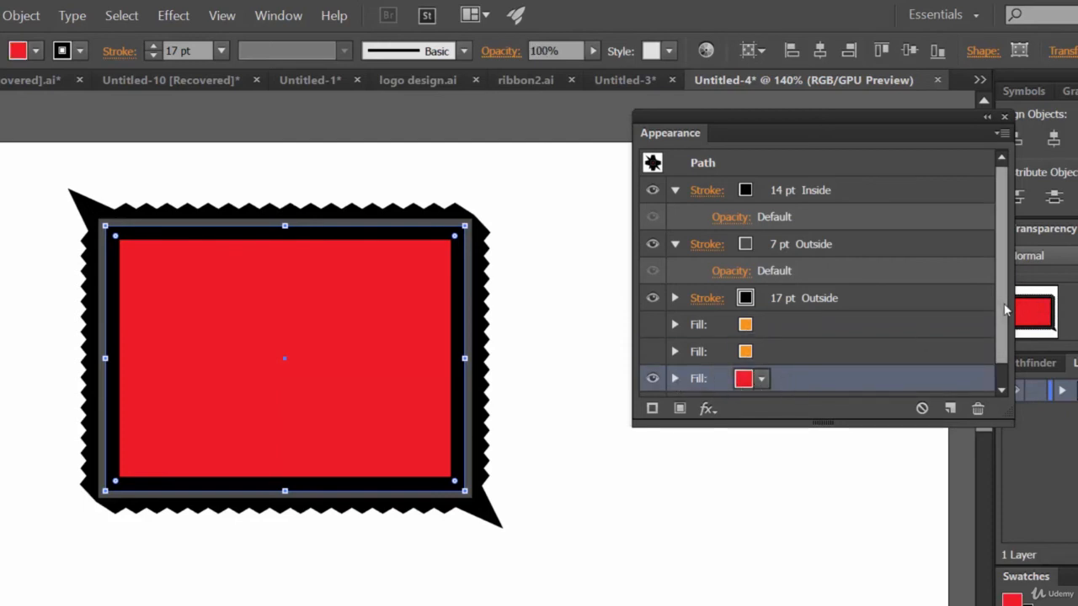
{"action": "scroll", "coordinate": [1002, 350], "scroll_direction": "down", "scroll_amount": 1}
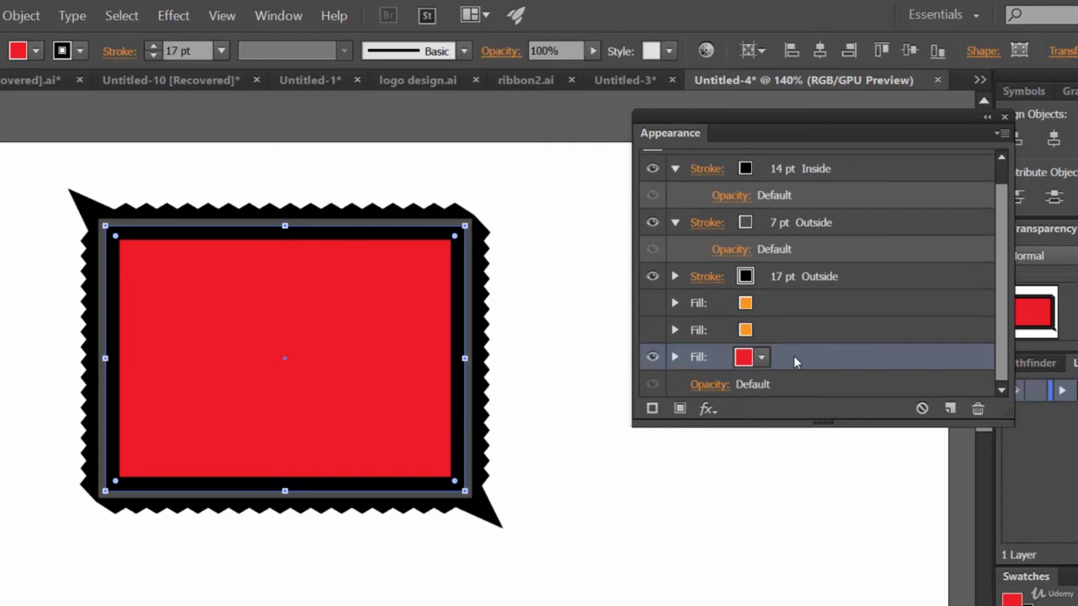
{"action": "left_click", "coordinate": [707, 409]}
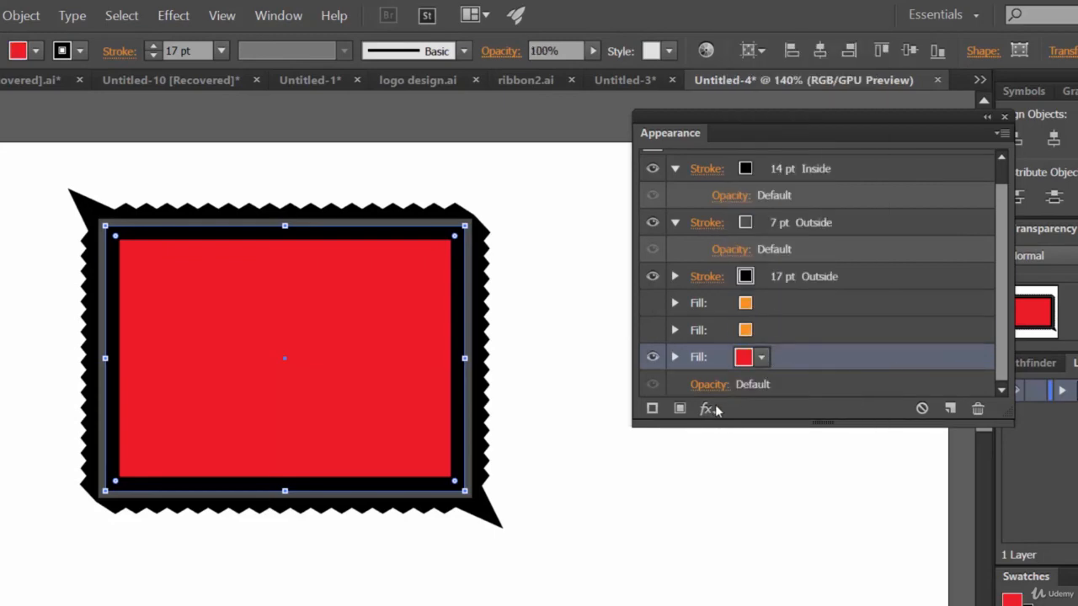
{"action": "left_click", "coordinate": [708, 409]}
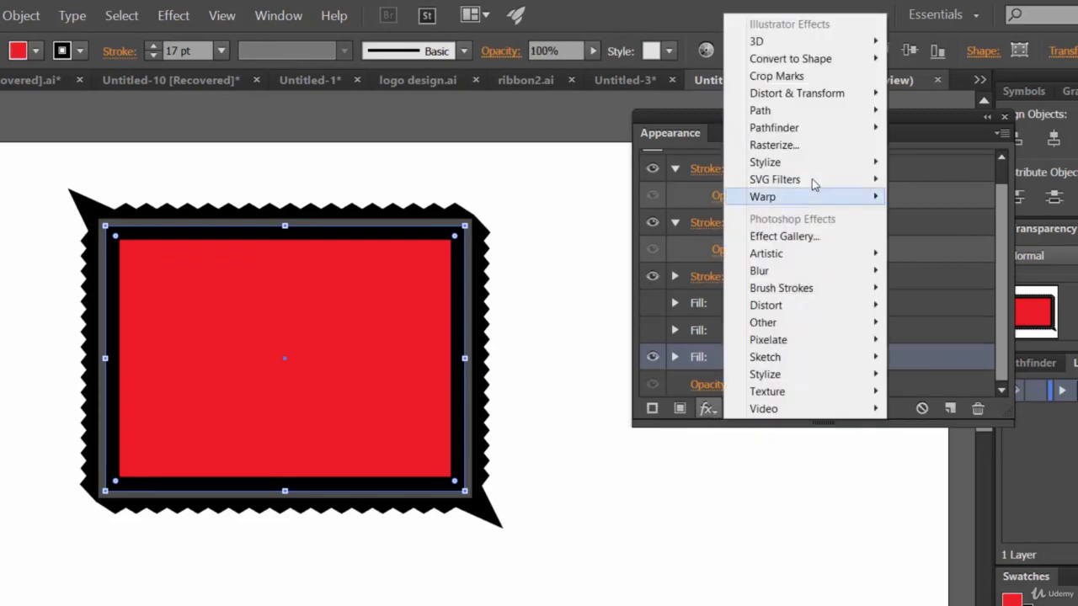
{"action": "mouse_move", "coordinate": [814, 184]}
{"action": "mouse_move", "coordinate": [837, 291]}
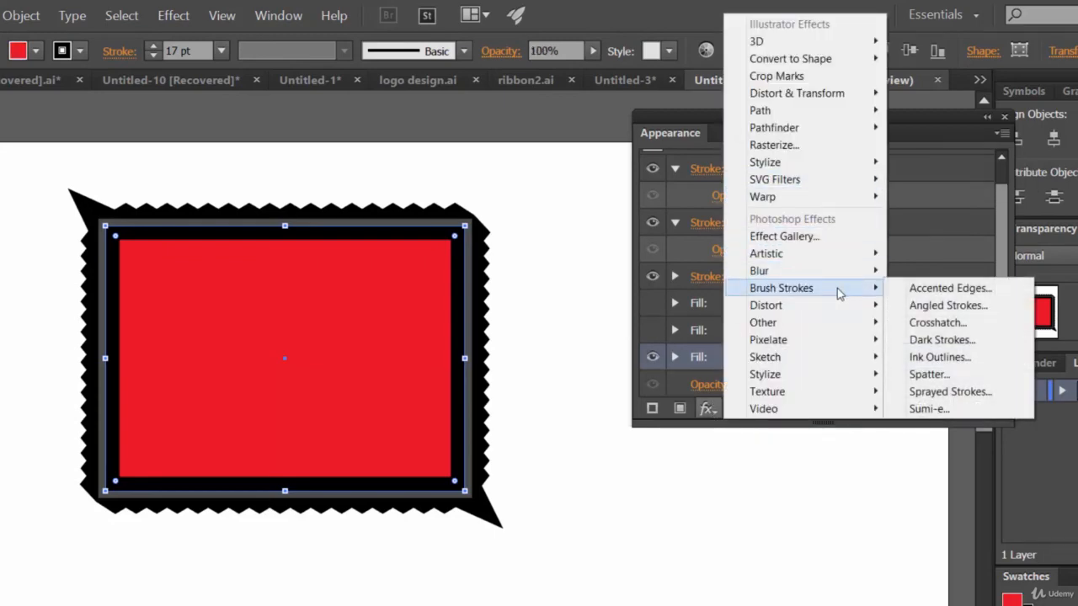
{"action": "left_click", "coordinate": [945, 288]}
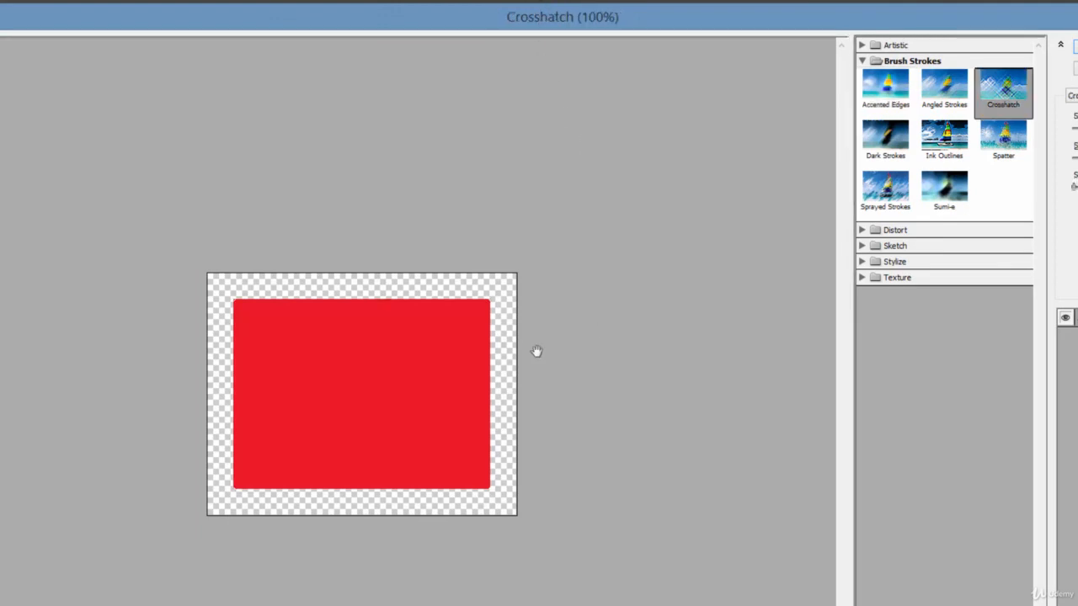
Step: Apply Sprayed Strokes to the red fill with a stroke length of 16 and a spray radius of 24
{"action": "left_click", "coordinate": [945, 191]}
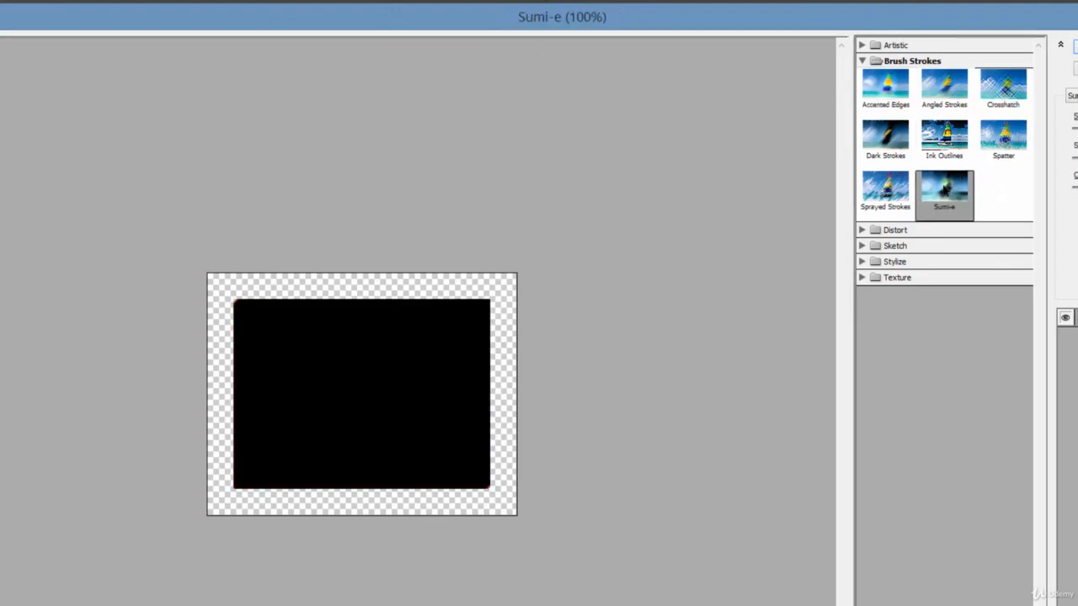
{"action": "left_click", "coordinate": [882, 200]}
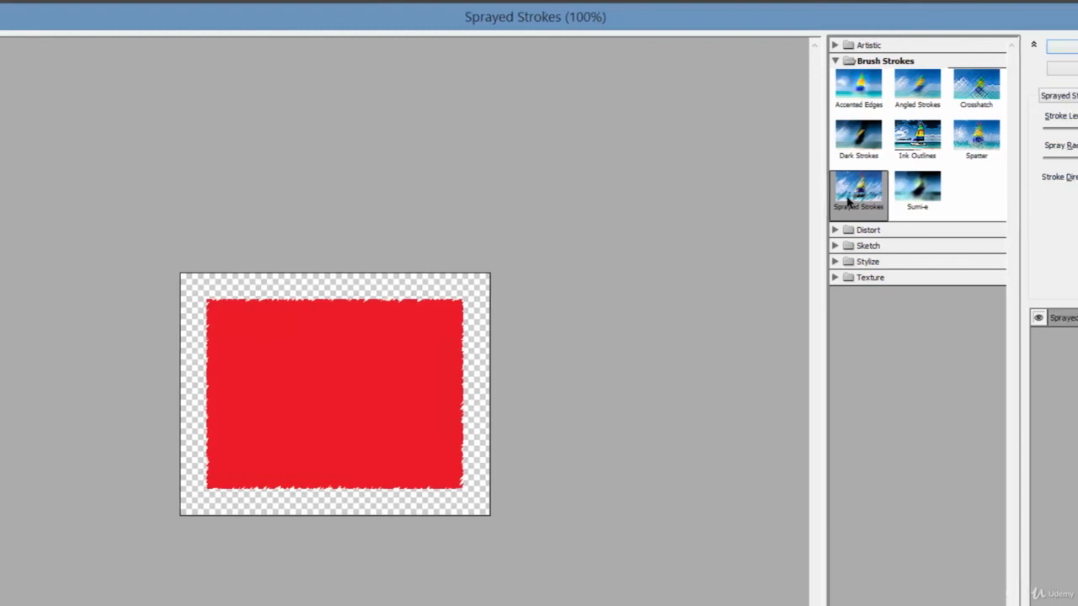
{"action": "left_click_drag", "start_coordinate": [969, 130], "coordinate": [1029, 140]}
{"action": "mouse_move", "coordinate": [949, 160]}
{"action": "left_mouse_down"}
{"action": "mouse_move", "coordinate": [1044, 171]}
{"action": "mouse_move", "coordinate": [1054, 161]}
{"action": "left_mouse_up"}
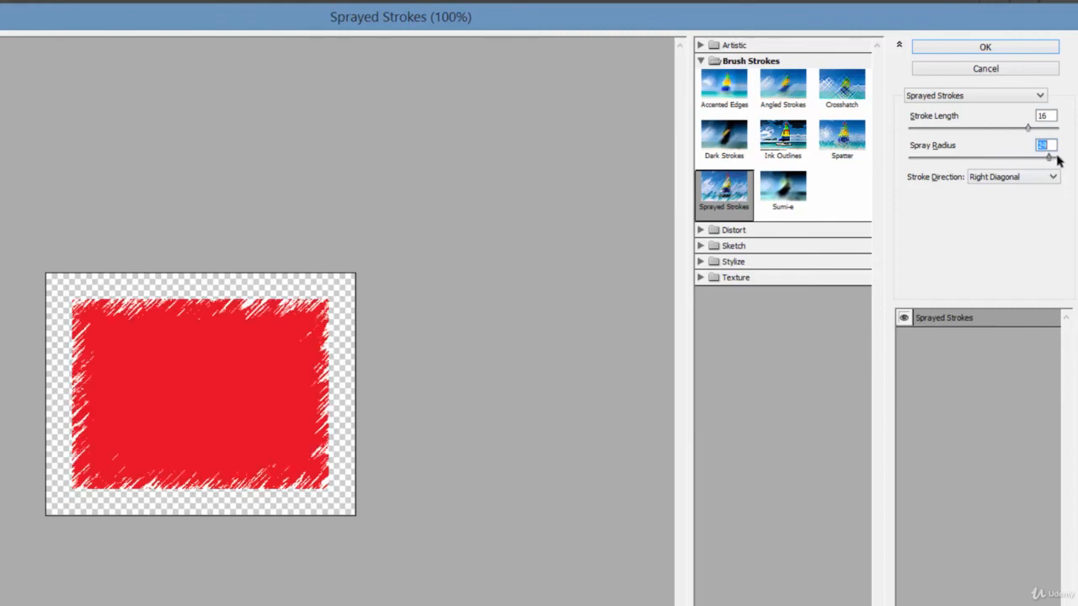
{"action": "left_click", "coordinate": [987, 51]}
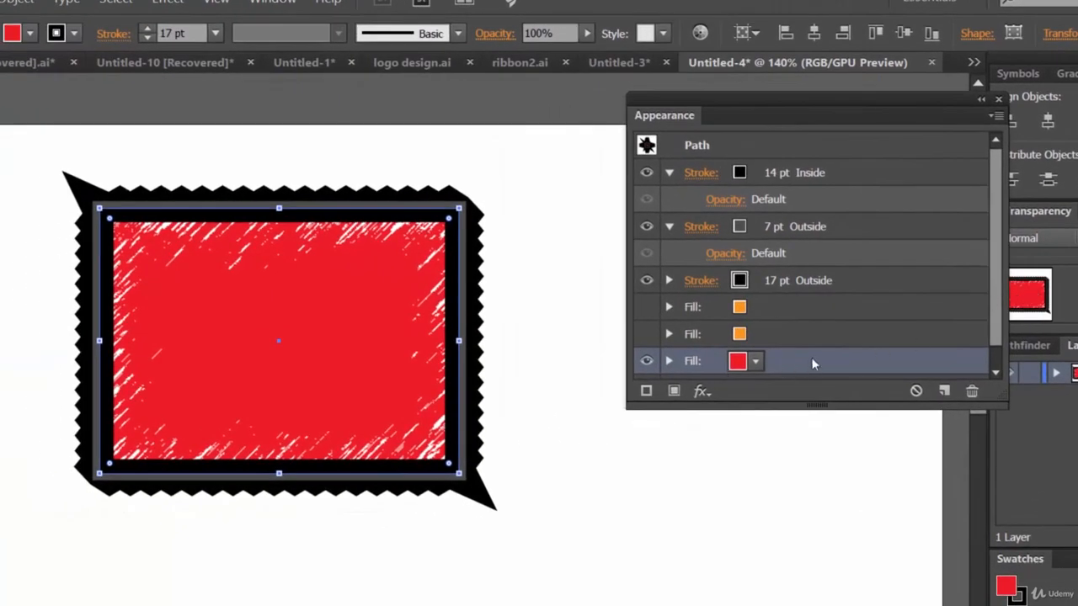
Step: Add a Pixelate Crystallize effect with a slightly increased cell size to the red fill
{"action": "left_click", "coordinate": [701, 390]}
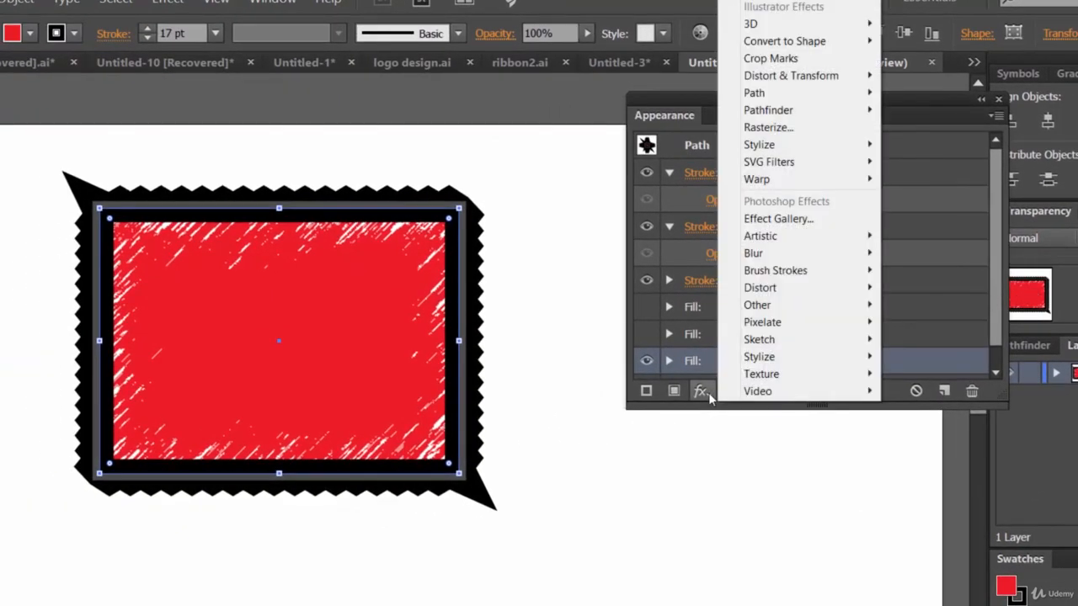
{"action": "mouse_move", "coordinate": [806, 288]}
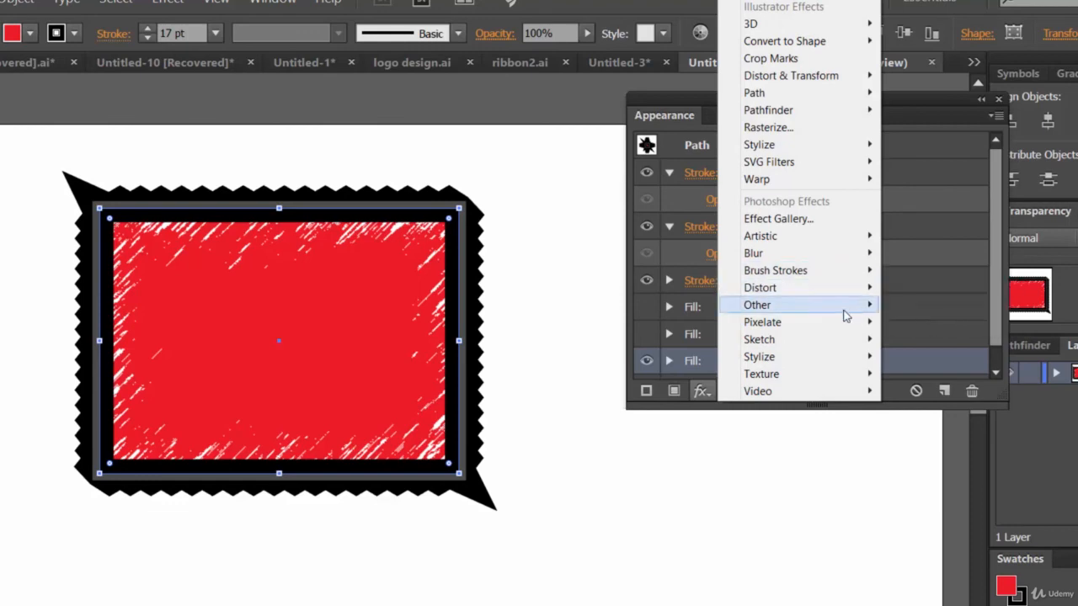
{"action": "mouse_move", "coordinate": [844, 331]}
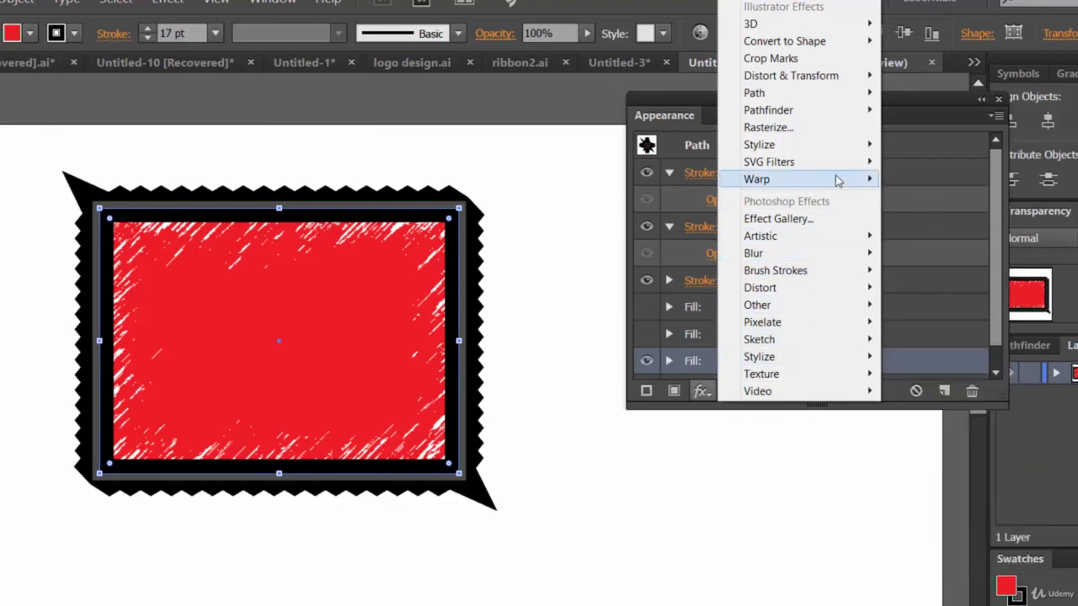
{"action": "mouse_move", "coordinate": [838, 165]}
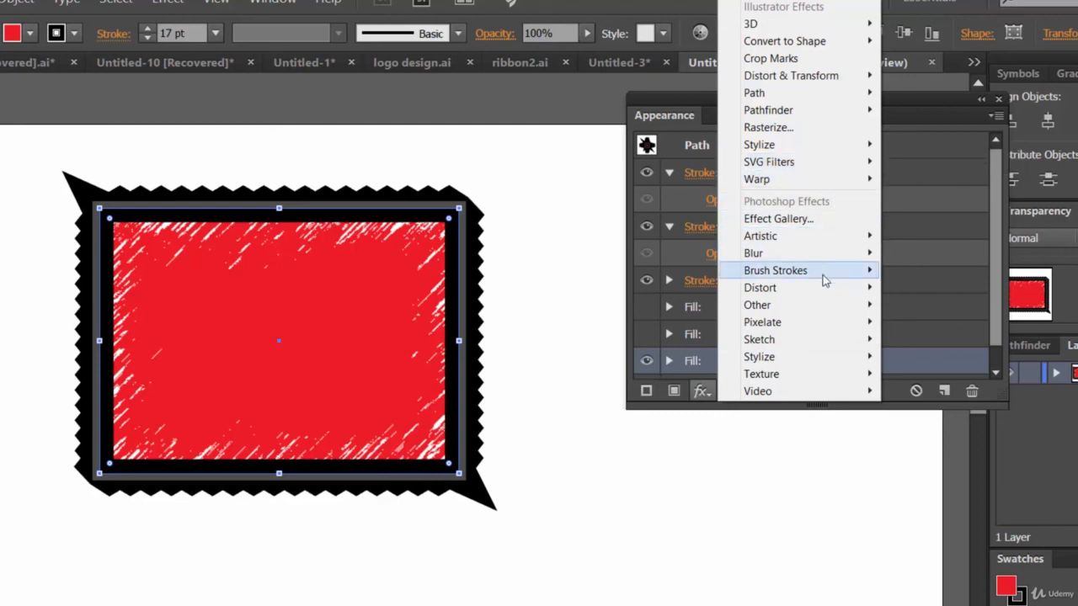
{"action": "mouse_move", "coordinate": [813, 325]}
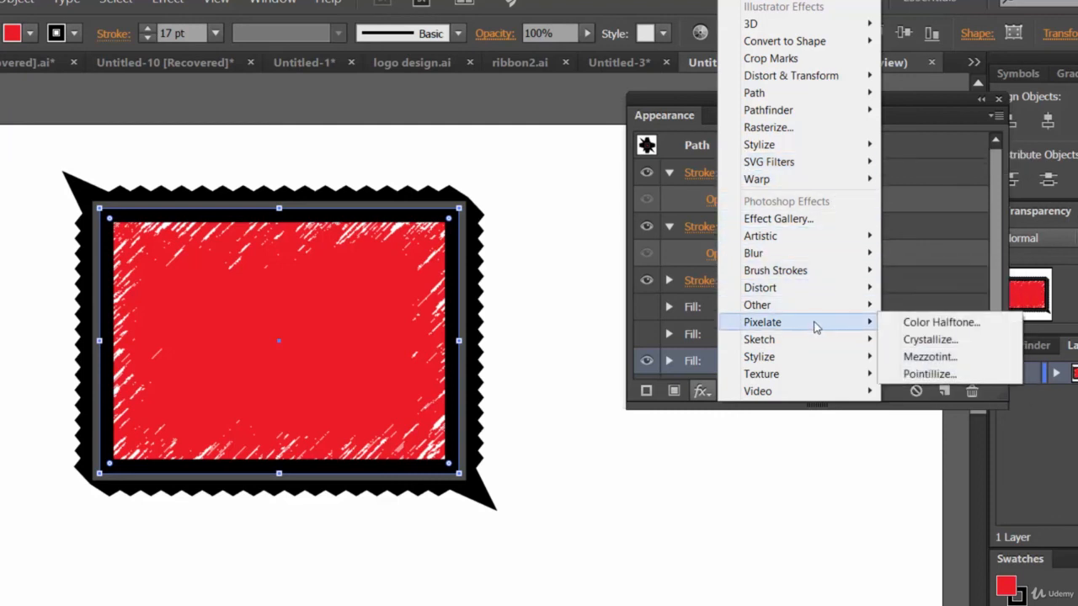
{"action": "left_click", "coordinate": [919, 340]}
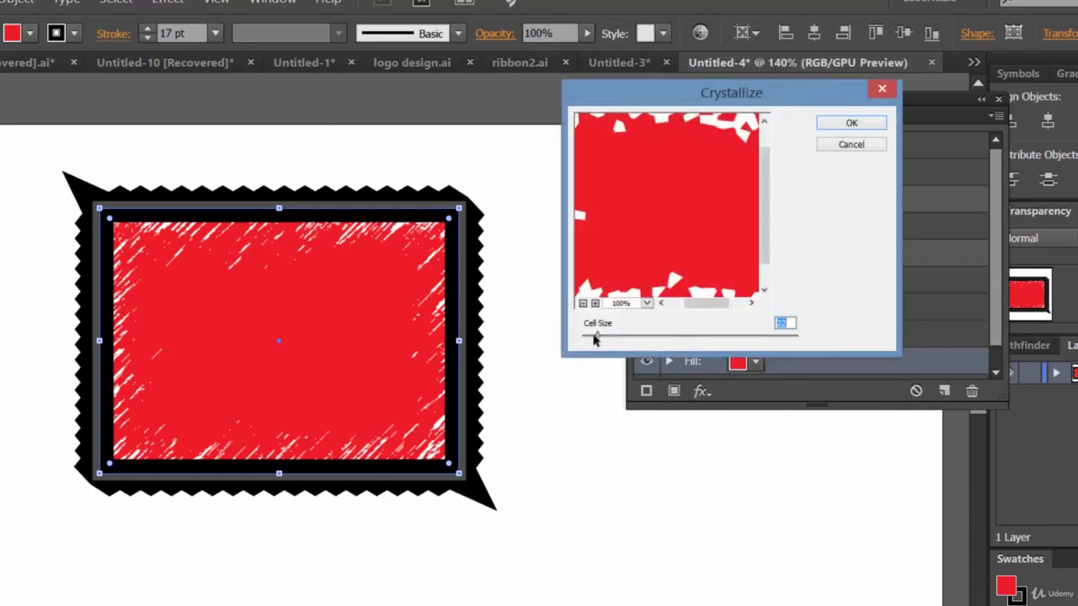
{"action": "mouse_move", "coordinate": [595, 336]}
{"action": "left_mouse_down"}
{"action": "mouse_move", "coordinate": [582, 337]}
{"action": "mouse_move", "coordinate": [631, 340]}
{"action": "mouse_move", "coordinate": [600, 338]}
{"action": "left_mouse_up"}
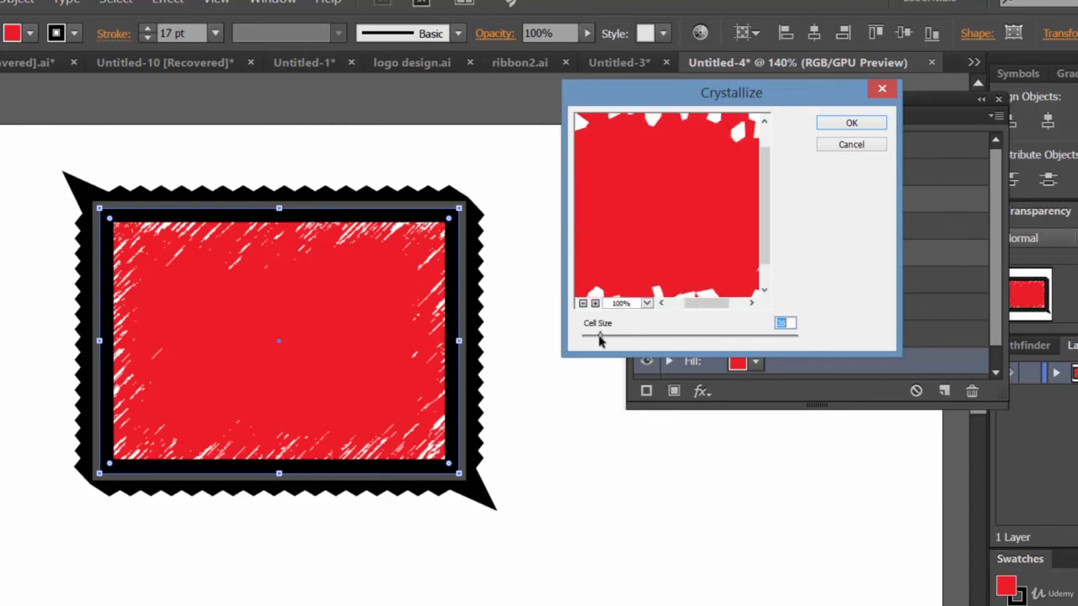
{"action": "left_click", "coordinate": [852, 123]}
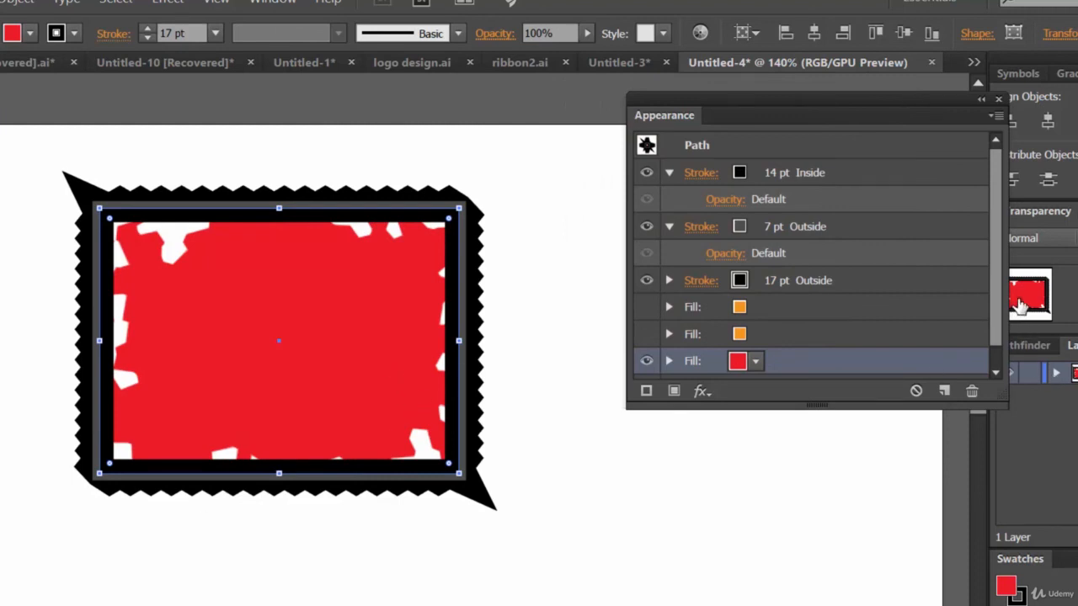
Step: Move the floating Appearance panel closer to the rectangle
{"action": "scroll", "coordinate": [996, 352], "scroll_direction": "down", "scroll_amount": 1}
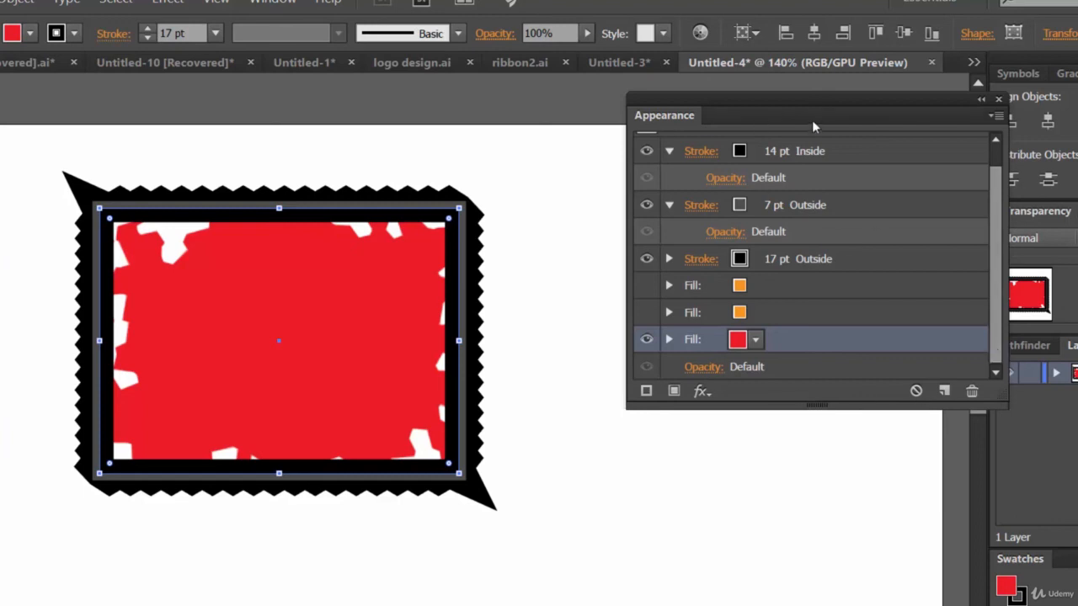
{"action": "left_click_drag", "start_coordinate": [839, 113], "coordinate": [789, 149]}
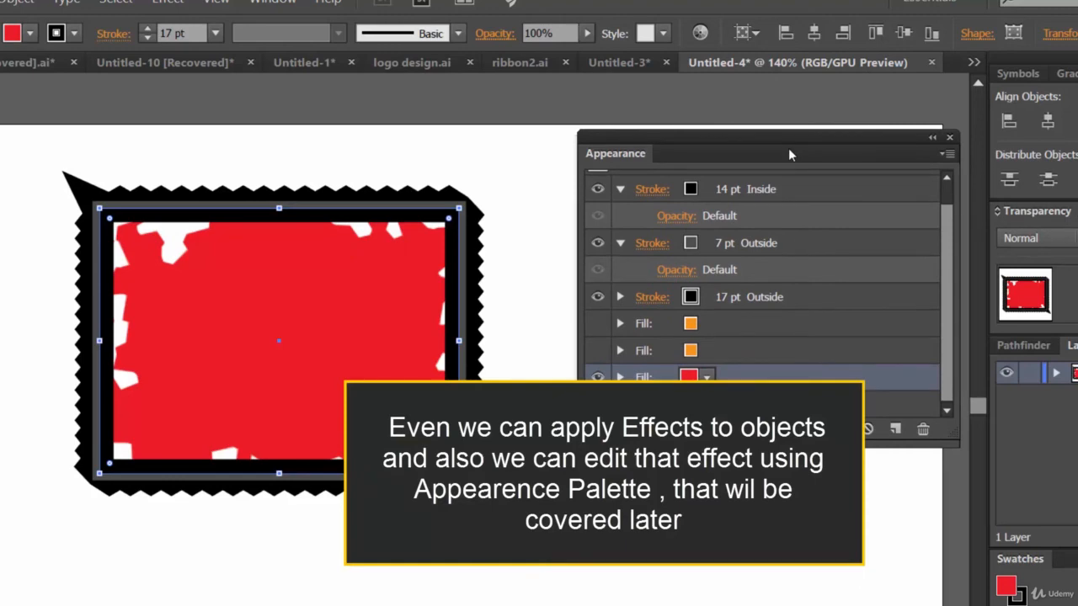
{"action": "left_click_drag", "start_coordinate": [788, 148], "coordinate": [751, 155]}
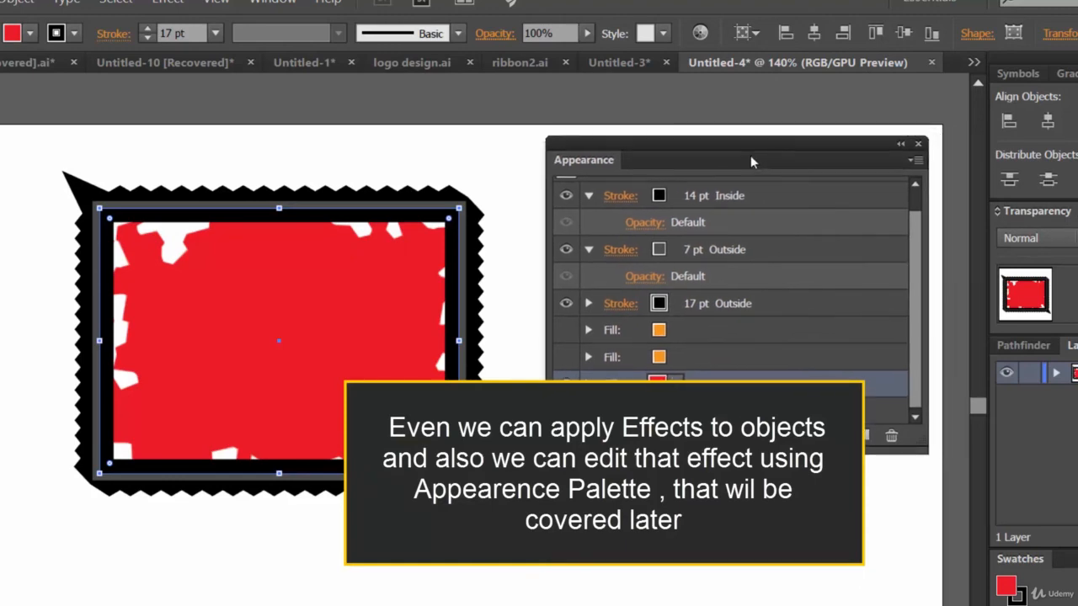